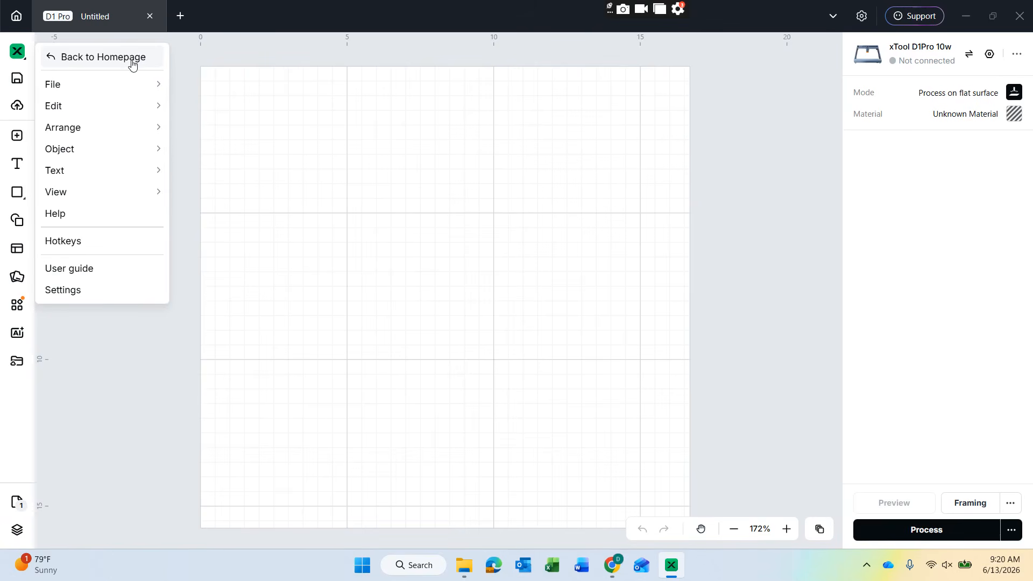
Create a new untitled project and close its tab again.
{"action": "mouse_move", "coordinate": [133, 86]}
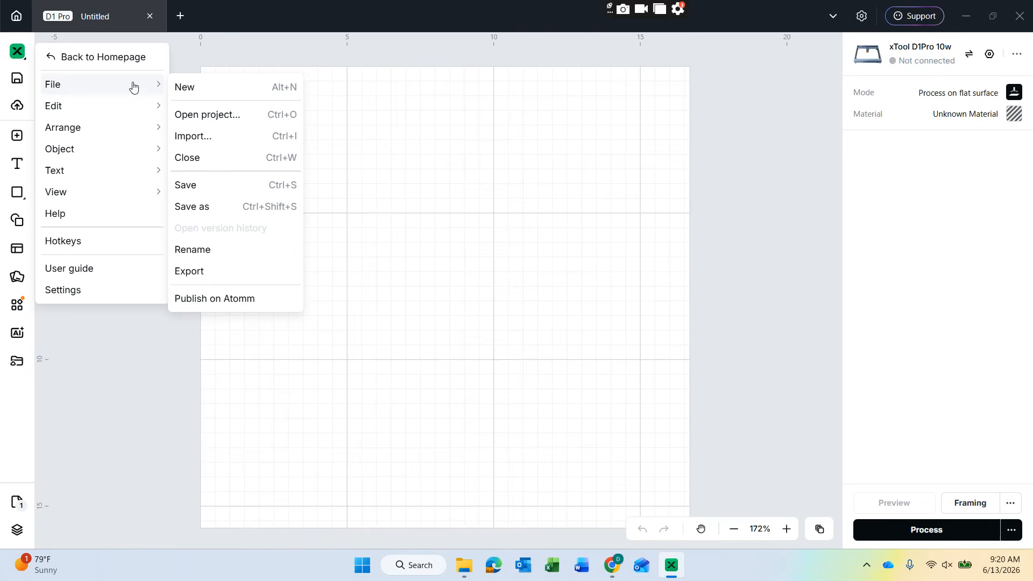
{"action": "left_click", "coordinate": [206, 94]}
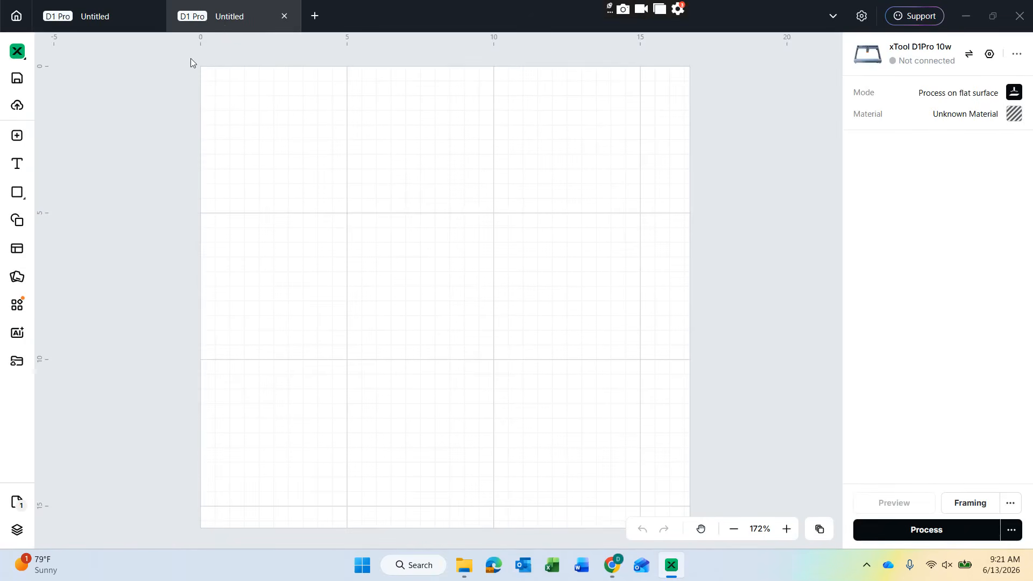
{"action": "left_click", "coordinate": [284, 16]}
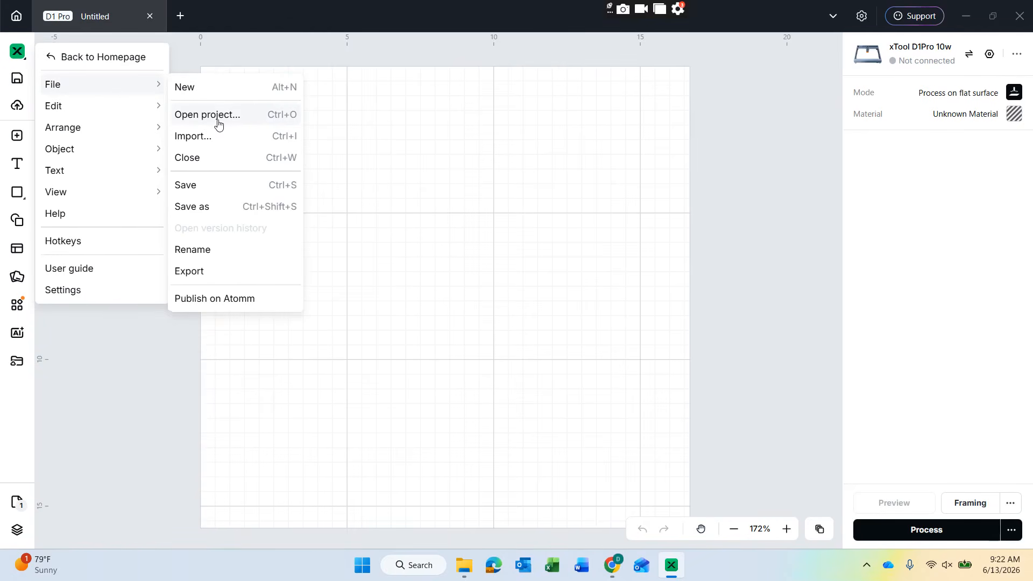
Bring up the file import dialog and cancel it without choosing a file.
{"action": "left_click", "coordinate": [218, 123]}
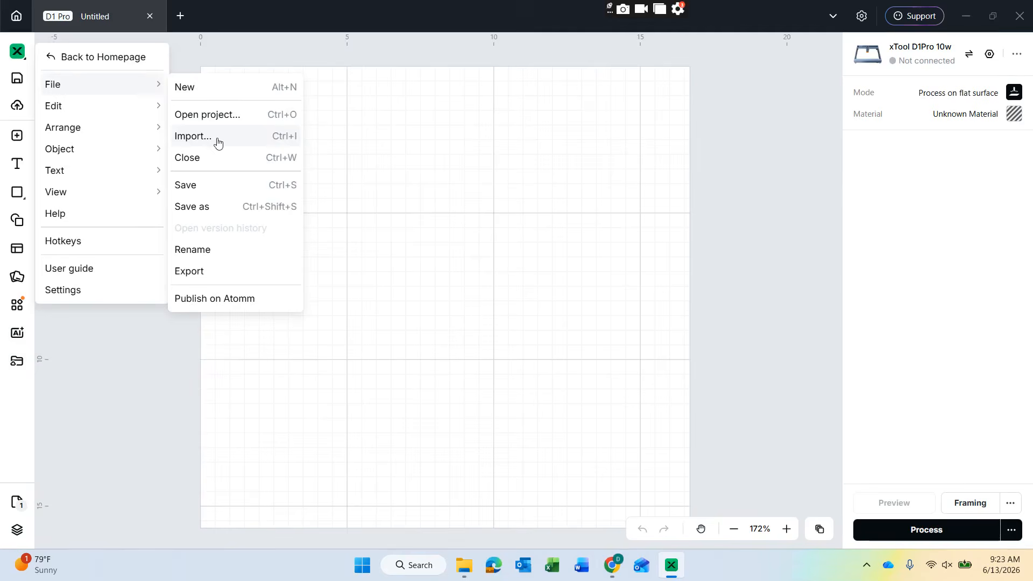
{"action": "left_click", "coordinate": [218, 142]}
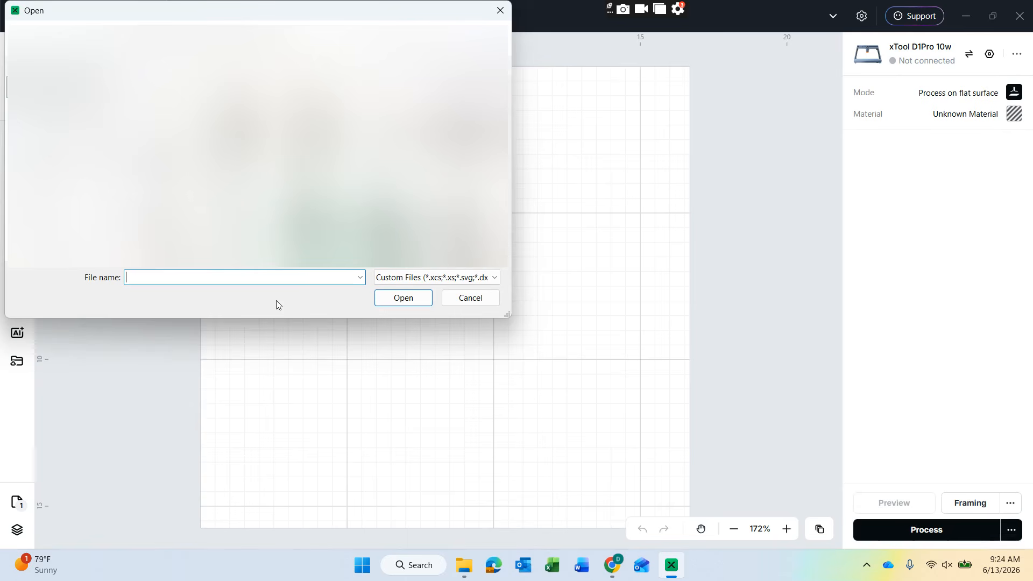
{"action": "left_click", "coordinate": [486, 299]}
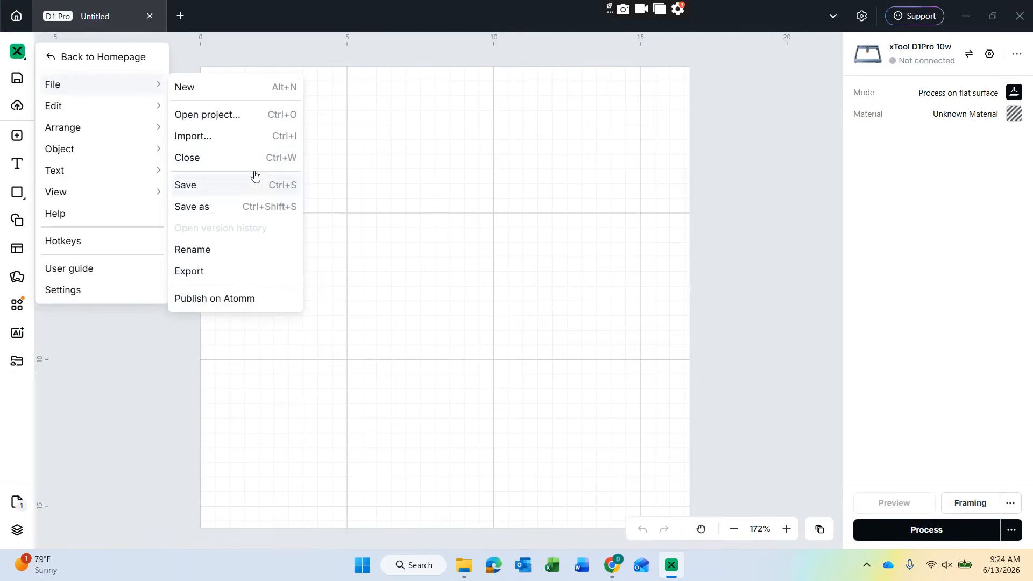
Bring up the project's rename dialog and cancel it without changing the name.
{"action": "left_click", "coordinate": [285, 166]}
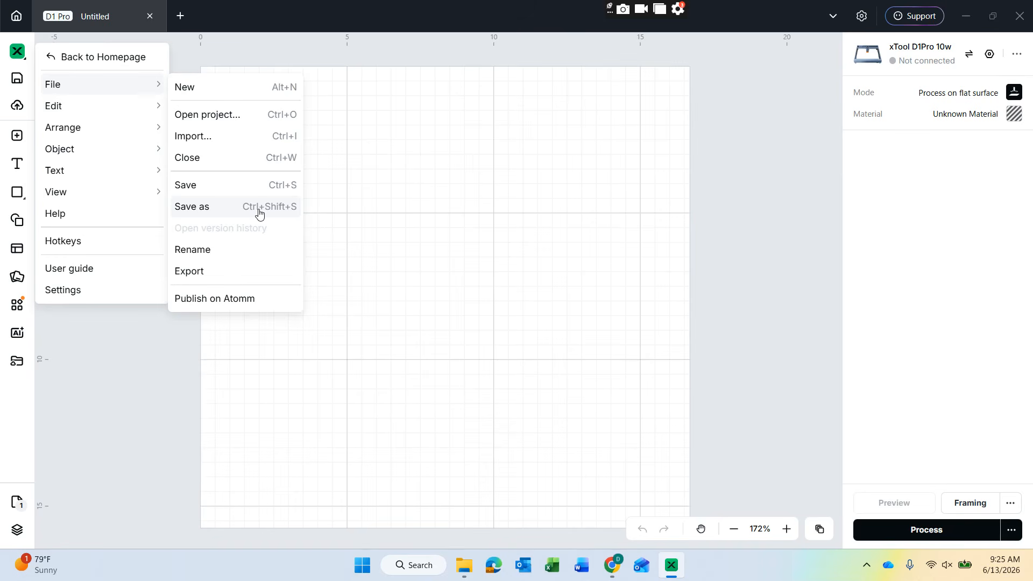
{"action": "left_click", "coordinate": [224, 259]}
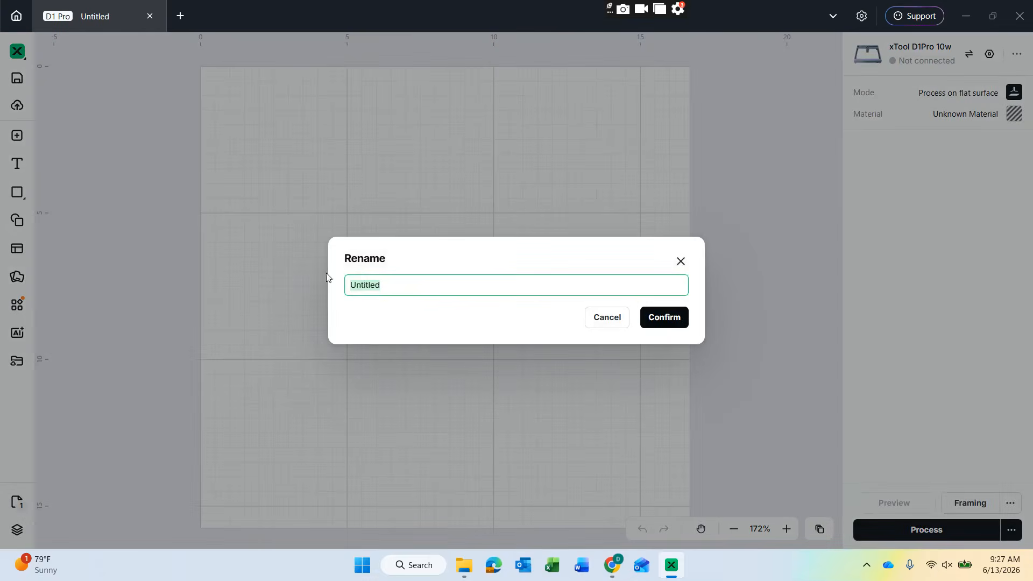
{"action": "left_click", "coordinate": [603, 320]}
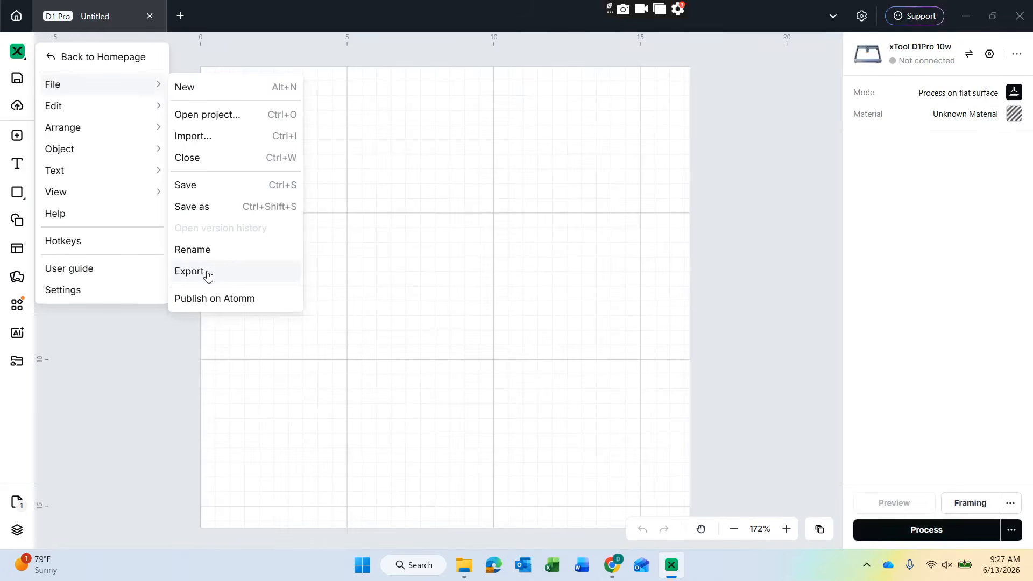
Examine the file formats offered for a local export and close the export settings without exporting.
{"action": "left_click", "coordinate": [207, 274]}
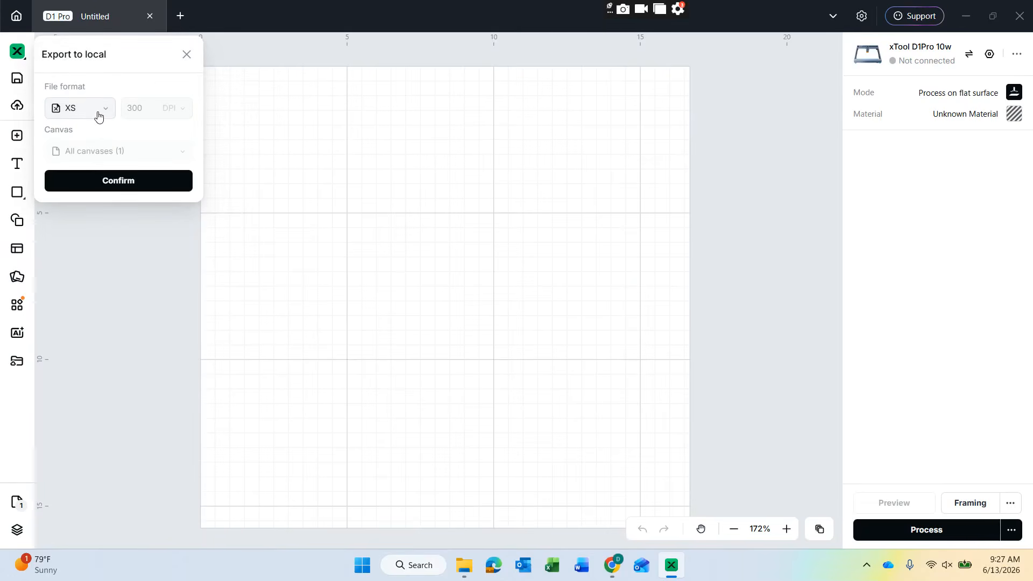
{"action": "left_click", "coordinate": [98, 115]}
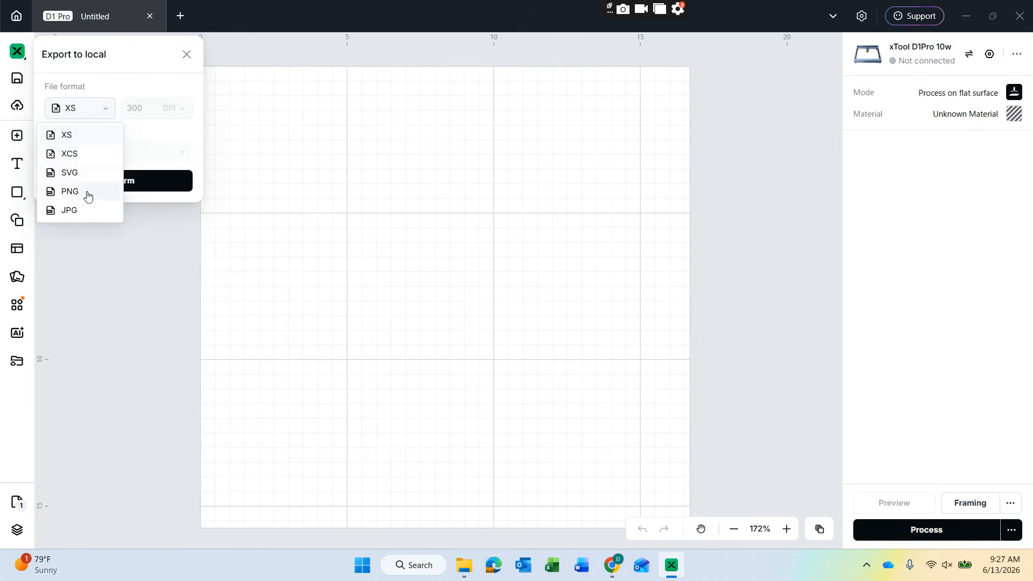
{"action": "left_click", "coordinate": [150, 141]}
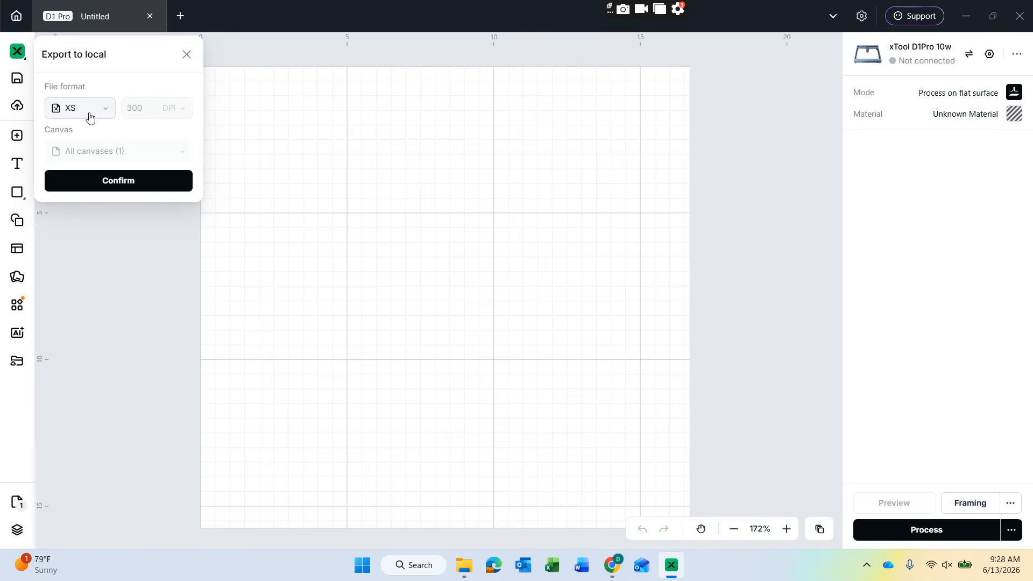
{"action": "left_click", "coordinate": [186, 55]}
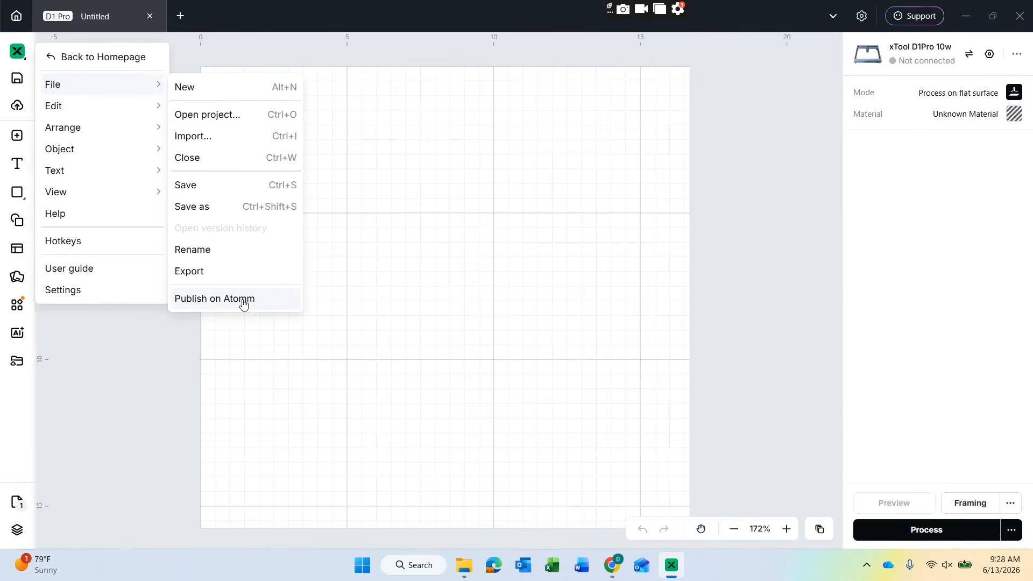
Go to the Atomm publishing website in the browser and dismiss its login window.
{"action": "left_click", "coordinate": [242, 299]}
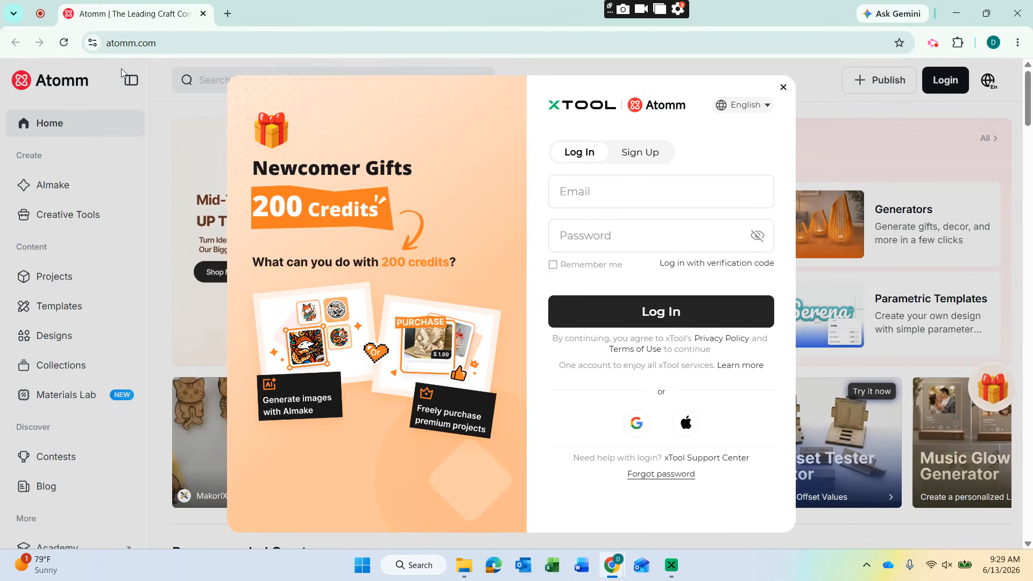
{"action": "left_click", "coordinate": [783, 86]}
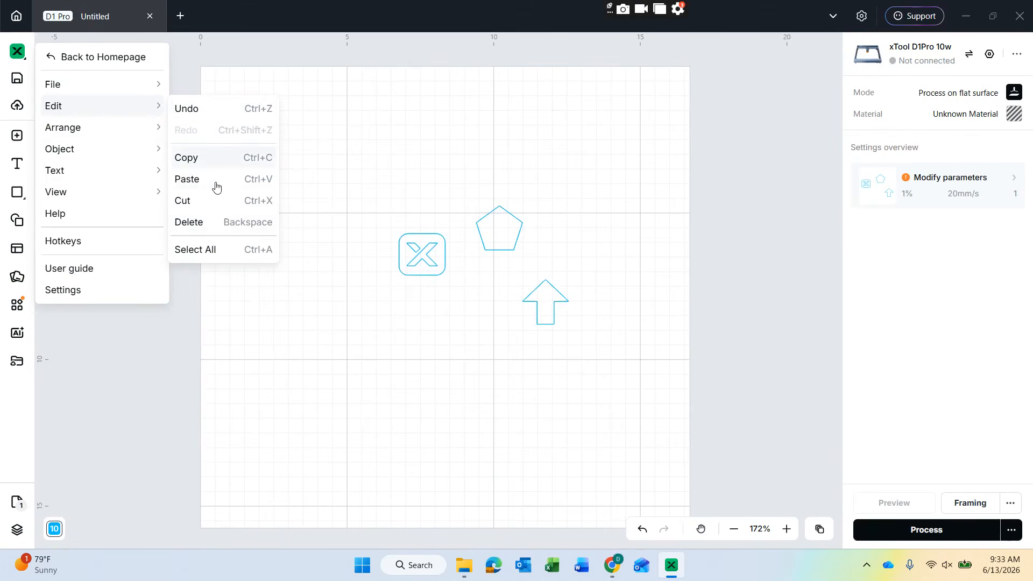
Select all the shapes on the canvas, delete them, and undo the deletion.
{"action": "left_click", "coordinate": [205, 254]}
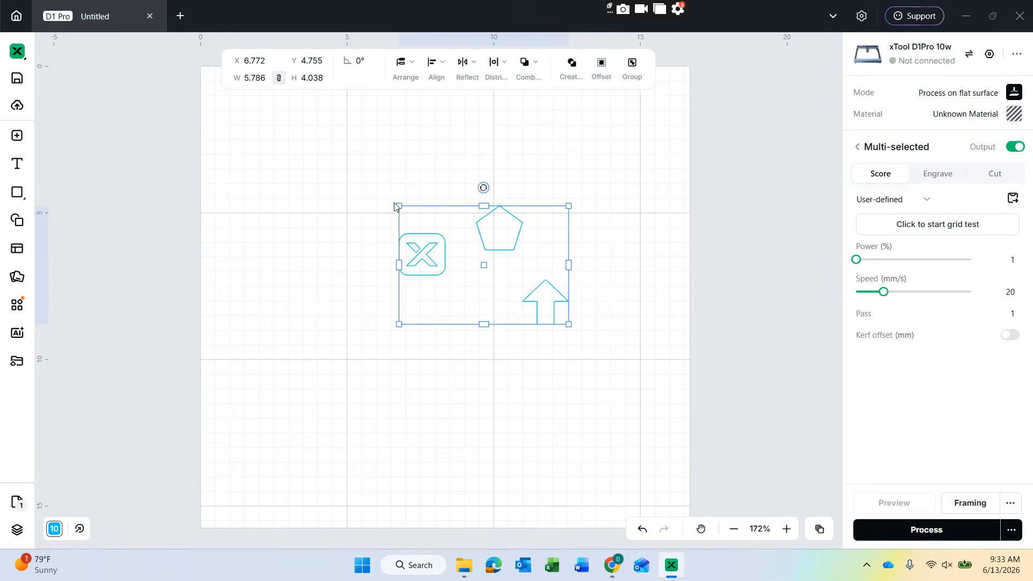
{"action": "key", "text": "Delete"}
{"action": "mouse_move", "coordinate": [128, 106]}
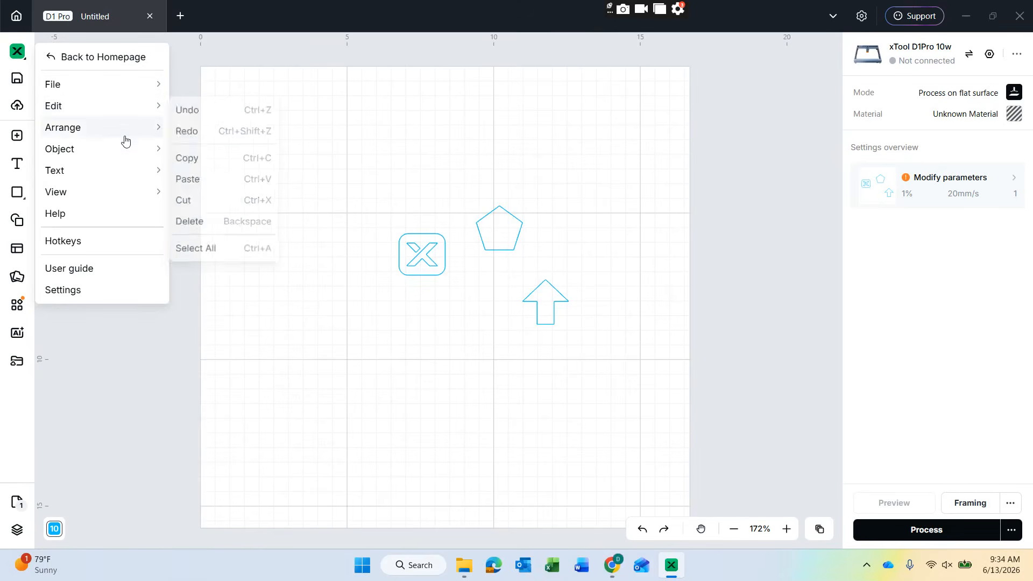
Select the X logo shape and examine the arrange options available for it.
{"action": "mouse_move", "coordinate": [125, 141]}
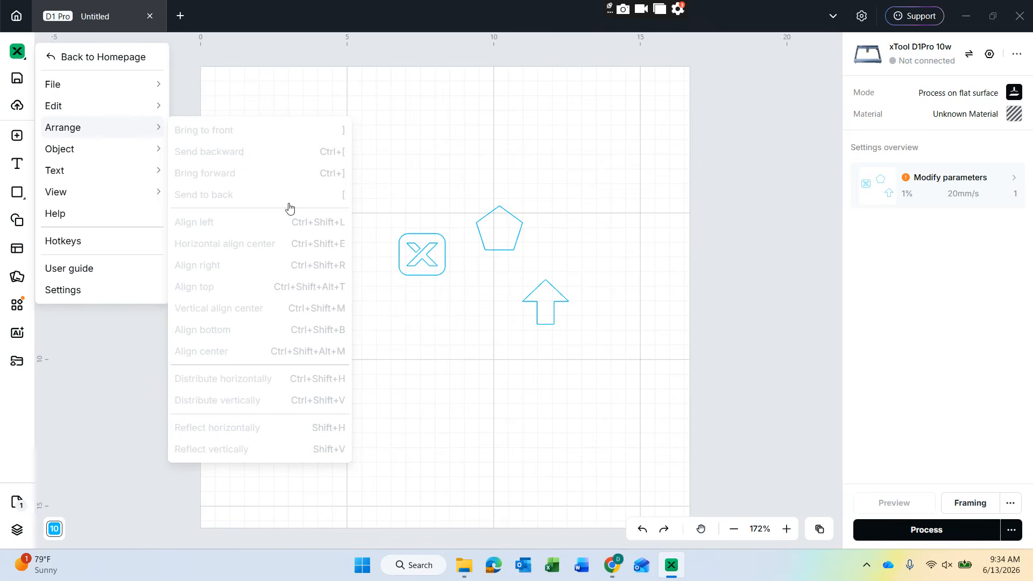
{"action": "left_click", "coordinate": [425, 251]}
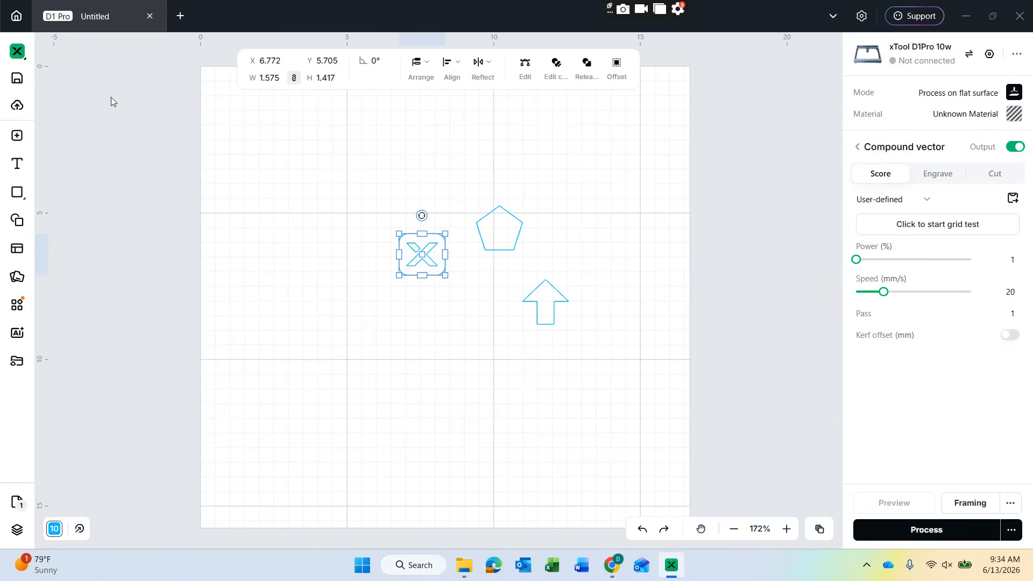
{"action": "left_click", "coordinate": [18, 54]}
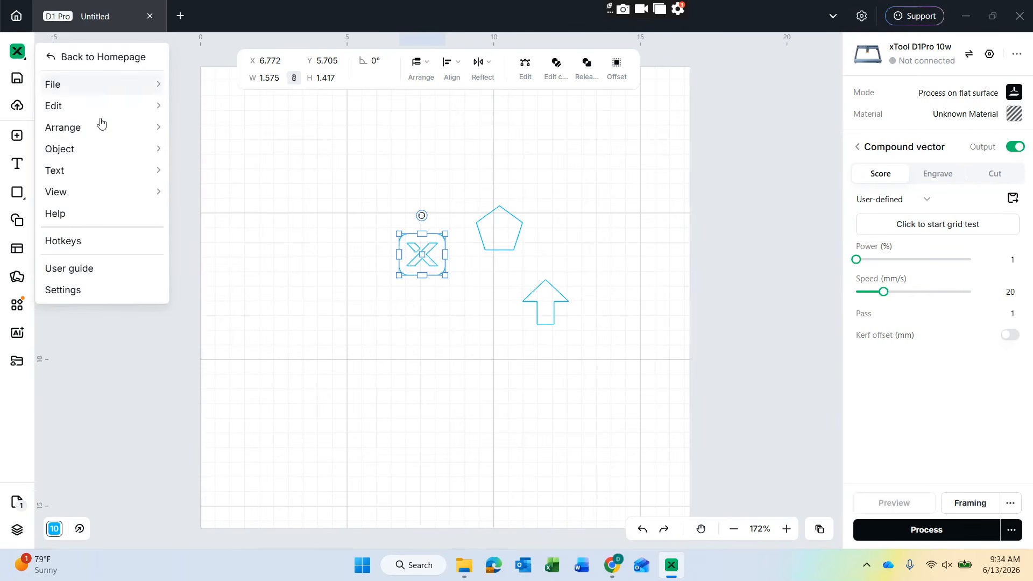
{"action": "mouse_move", "coordinate": [101, 127]}
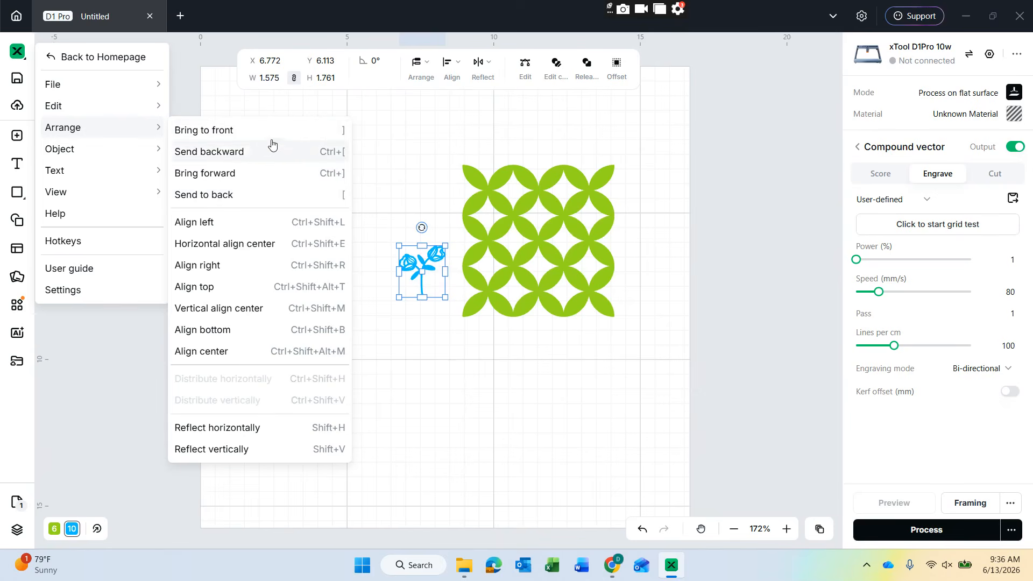
Move the blue rose over the middle of the green pattern and bring it to the front.
{"action": "left_click_drag", "start_coordinate": [424, 280], "coordinate": [516, 250]}
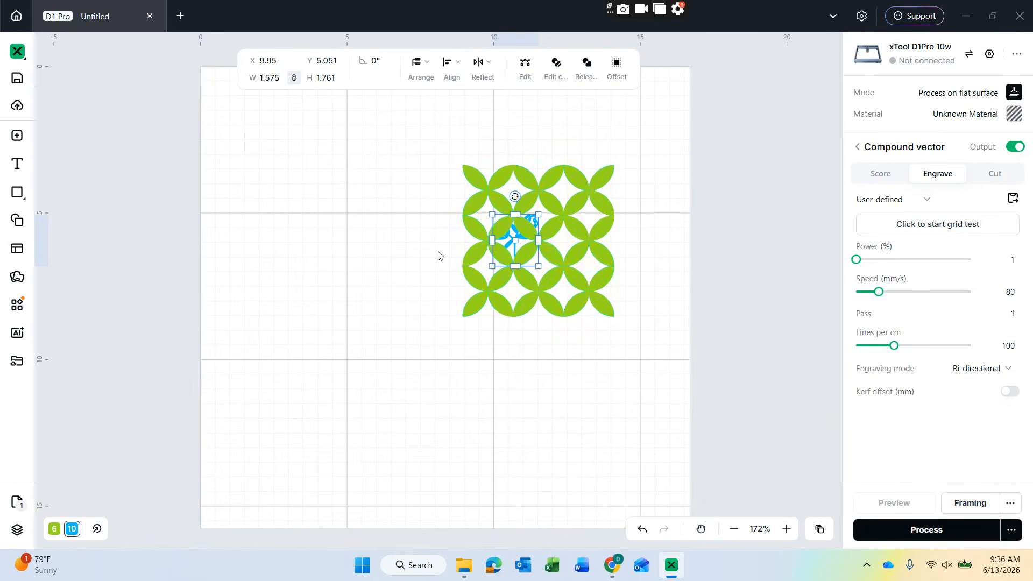
{"action": "key", "text": "ctrl+z"}
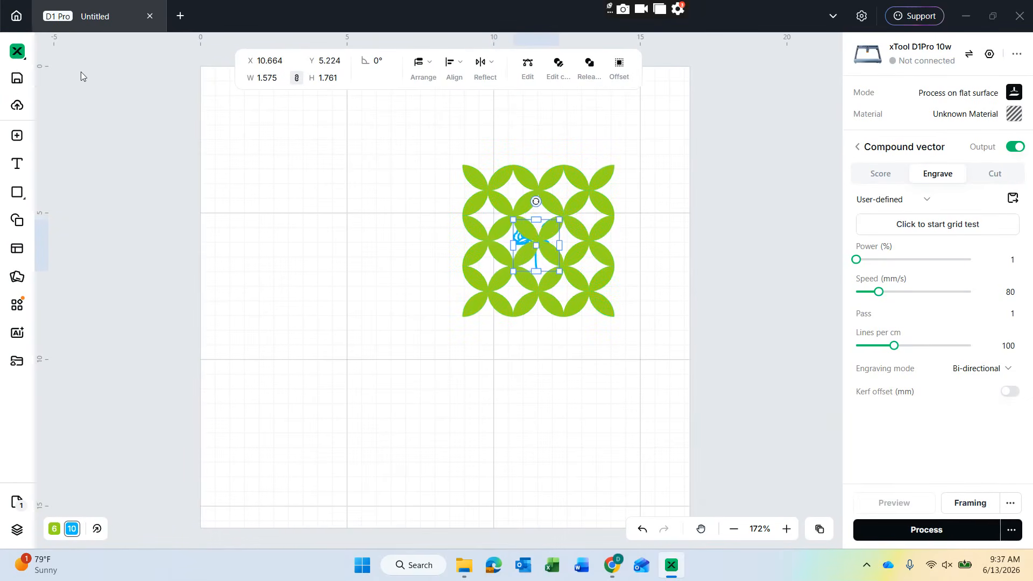
{"action": "left_click", "coordinate": [18, 52]}
{"action": "mouse_move", "coordinate": [83, 135]}
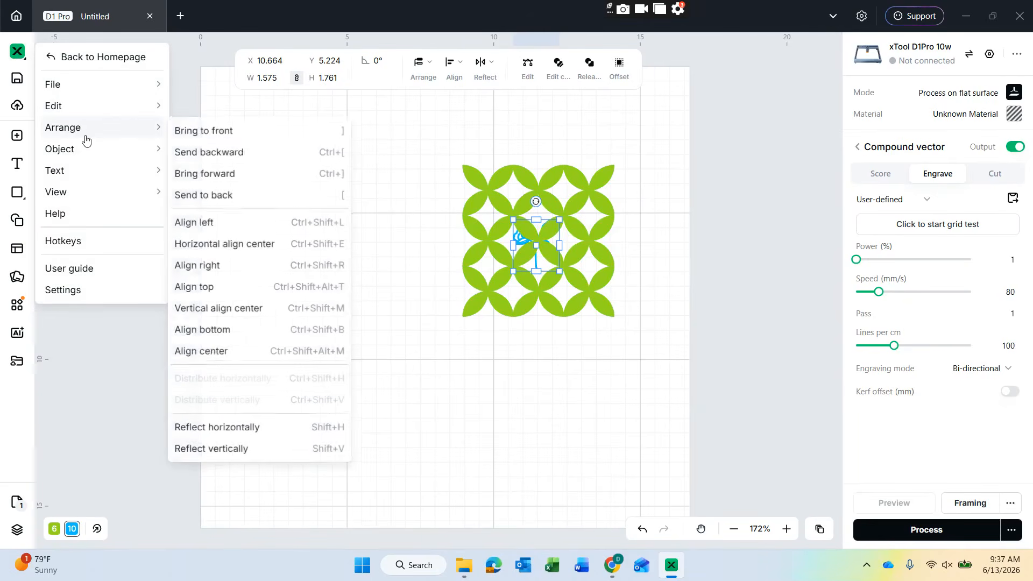
{"action": "left_click", "coordinate": [184, 133]}
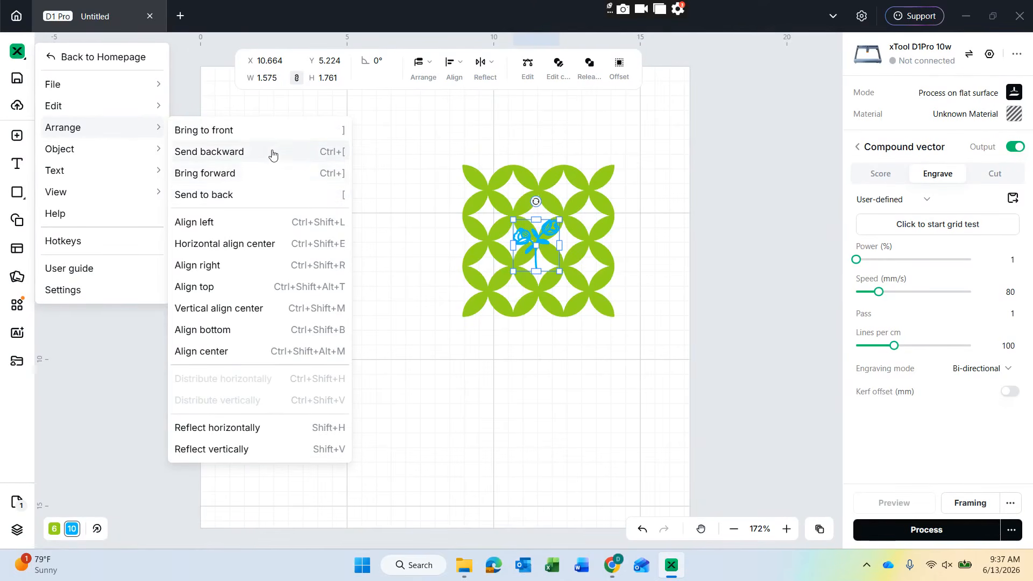
Align the blue rose with the left and top edges of the canvas.
{"action": "left_click", "coordinate": [267, 225]}
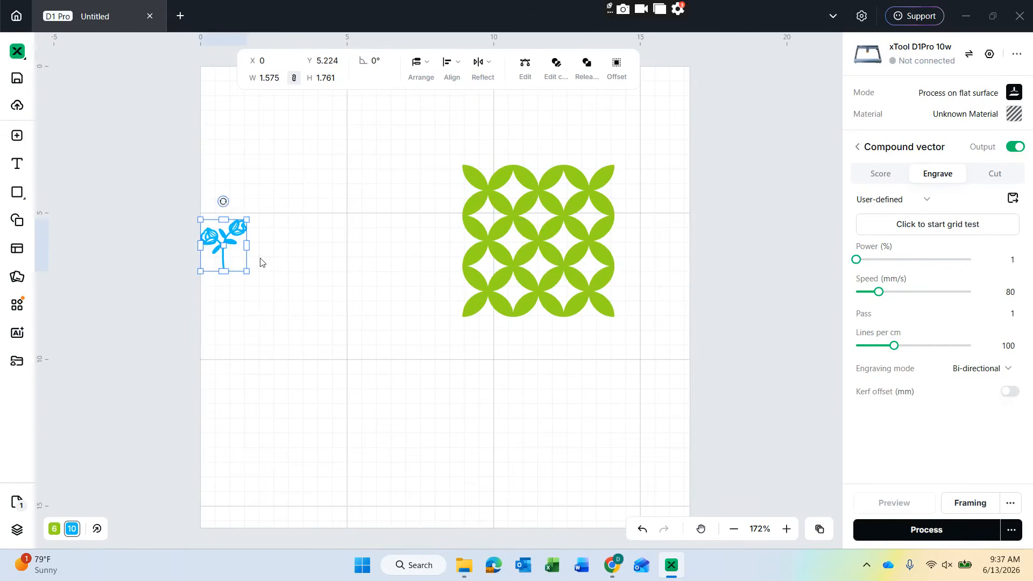
{"action": "left_click", "coordinate": [17, 51]}
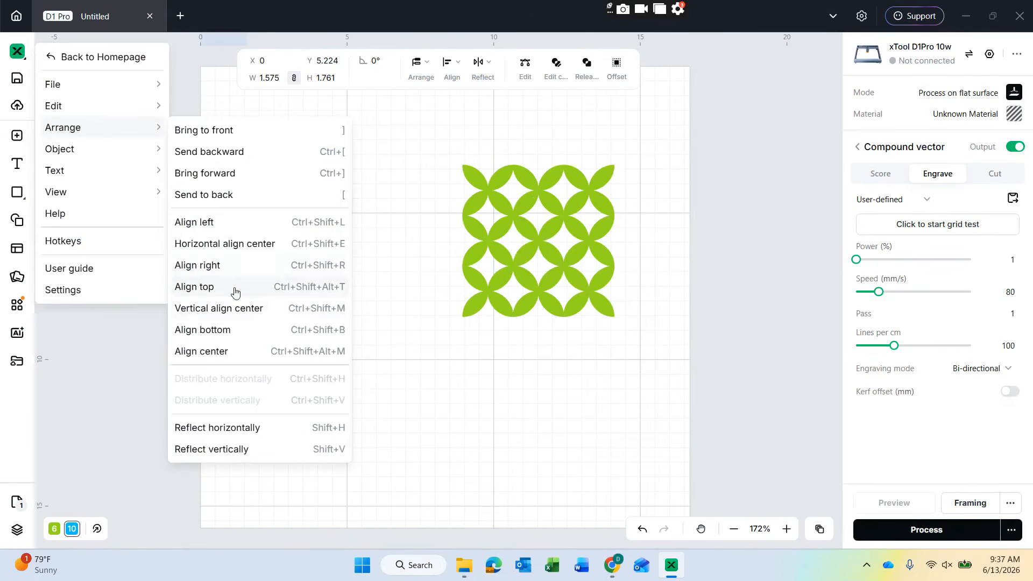
{"action": "left_click", "coordinate": [235, 292]}
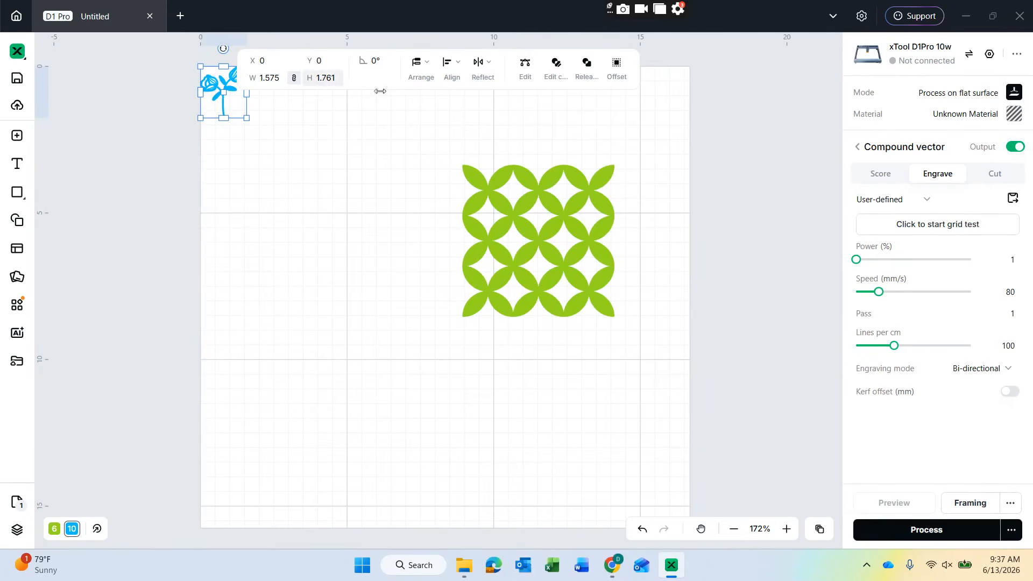
Distribute the three selected roses vertically.
{"action": "left_click", "coordinate": [17, 51]}
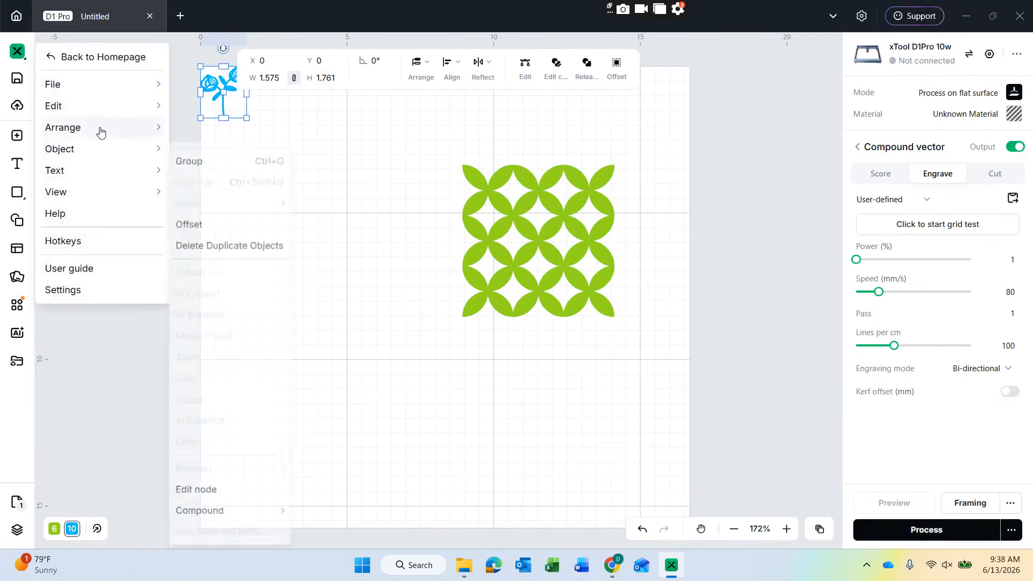
{"action": "mouse_move", "coordinate": [101, 131]}
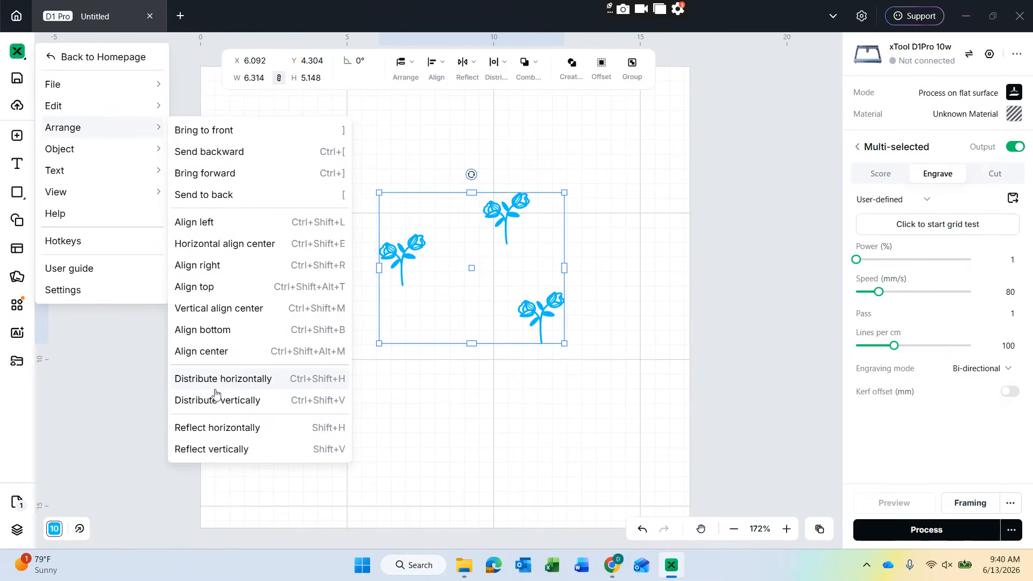
{"action": "left_click", "coordinate": [253, 402]}
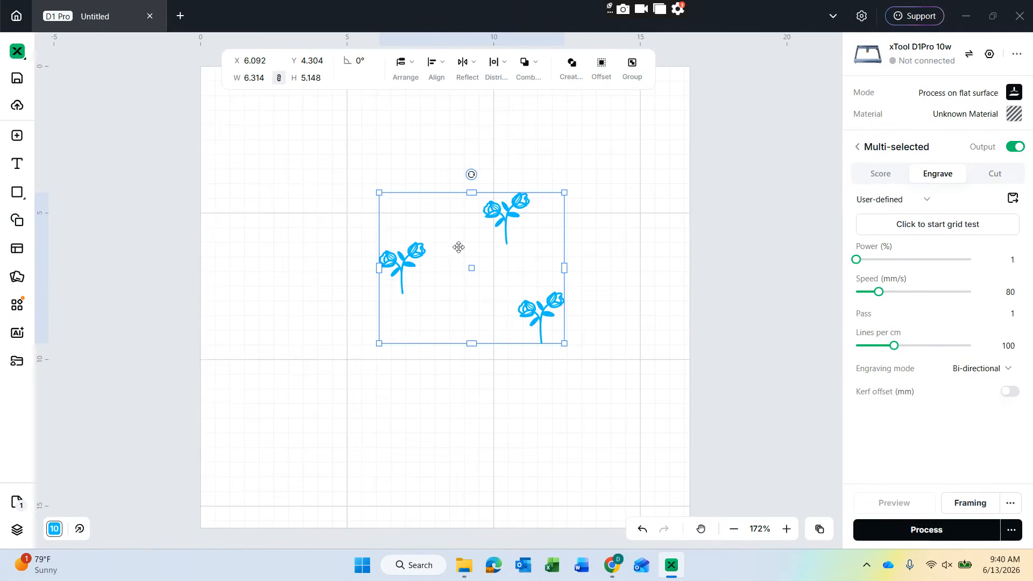
Distribute the three selected roses horizontally.
{"action": "left_click", "coordinate": [17, 51]}
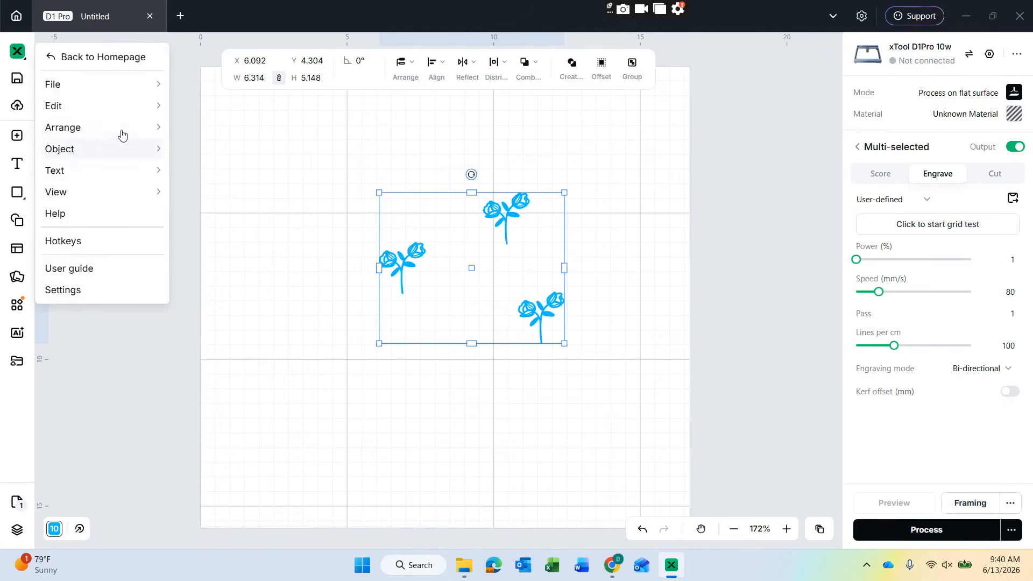
{"action": "mouse_move", "coordinate": [122, 131]}
{"action": "left_click", "coordinate": [264, 376]}
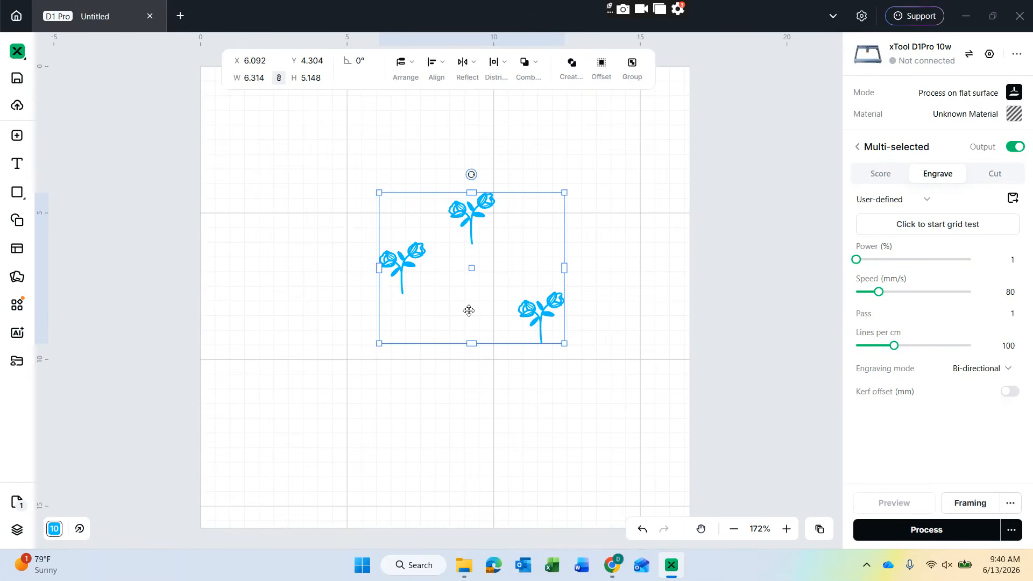
Reflect the three selected roses horizontally.
{"action": "left_click", "coordinate": [17, 51]}
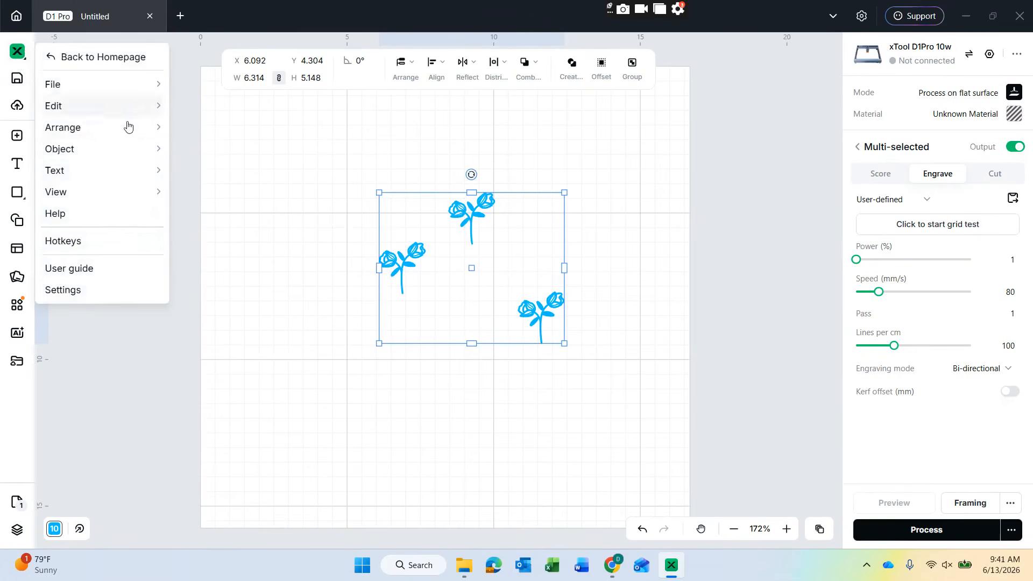
{"action": "mouse_move", "coordinate": [89, 128]}
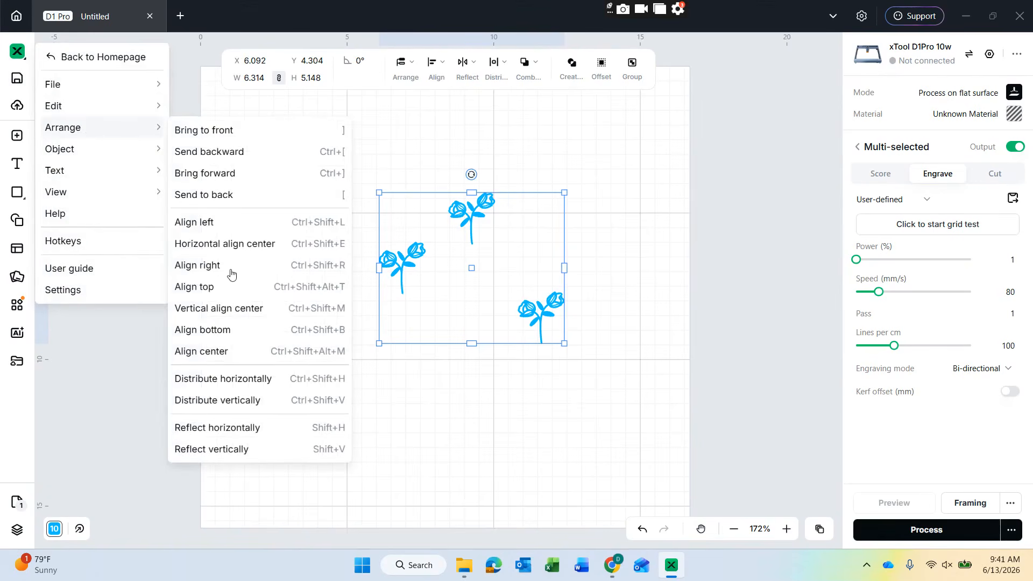
{"action": "left_click", "coordinate": [267, 432]}
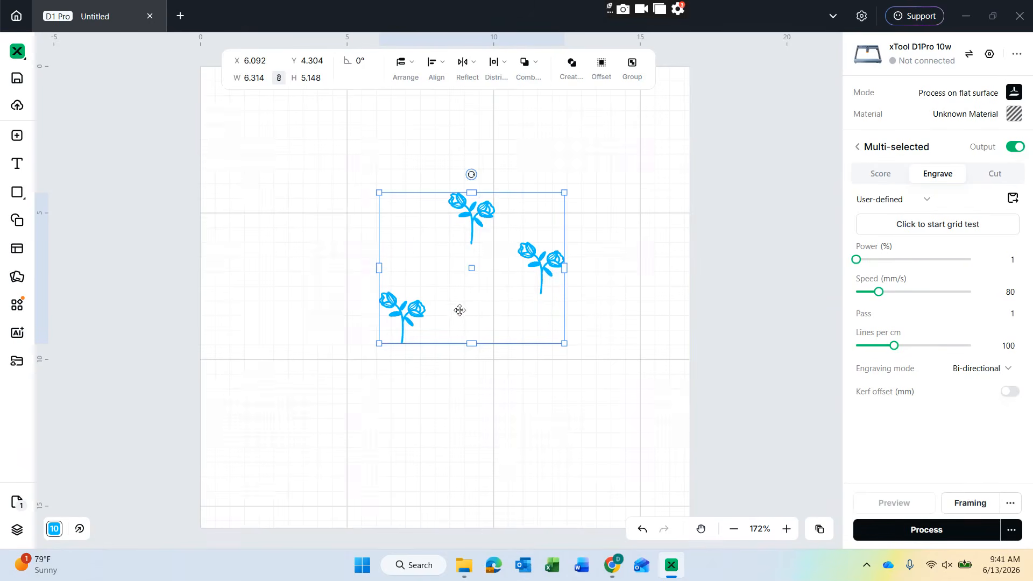
Reflect the three roses horizontally a second time and undo the last change.
{"action": "left_click", "coordinate": [18, 51]}
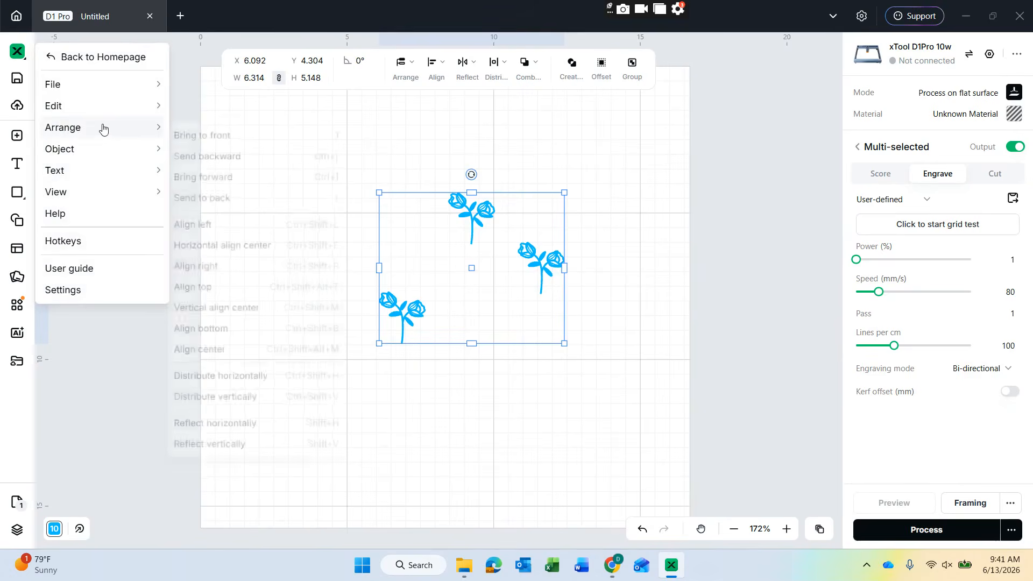
{"action": "left_click", "coordinate": [243, 427]}
{"action": "mouse_move", "coordinate": [103, 133]}
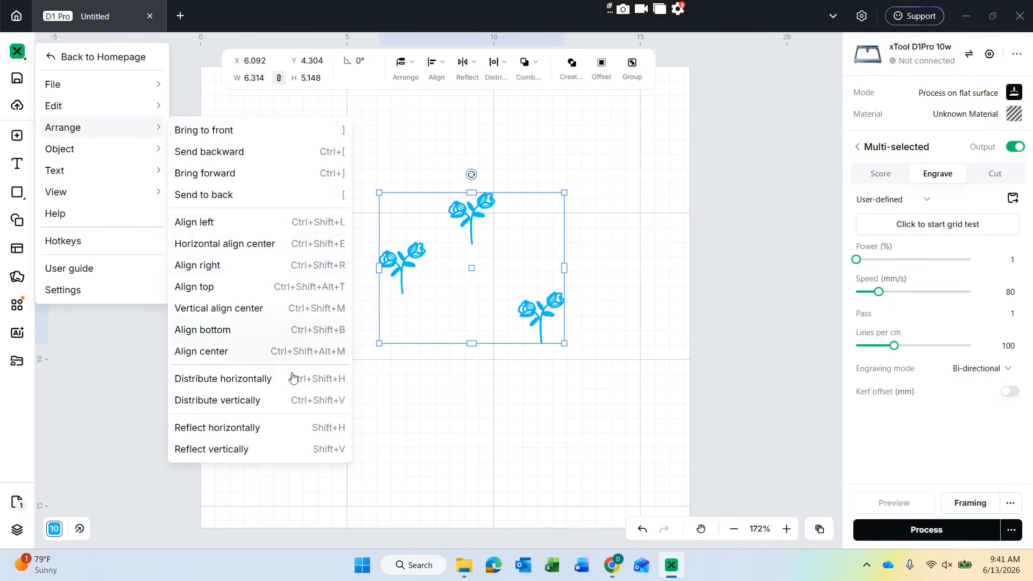
{"action": "mouse_move", "coordinate": [135, 152]}
{"action": "key", "text": "ctrl+z"}
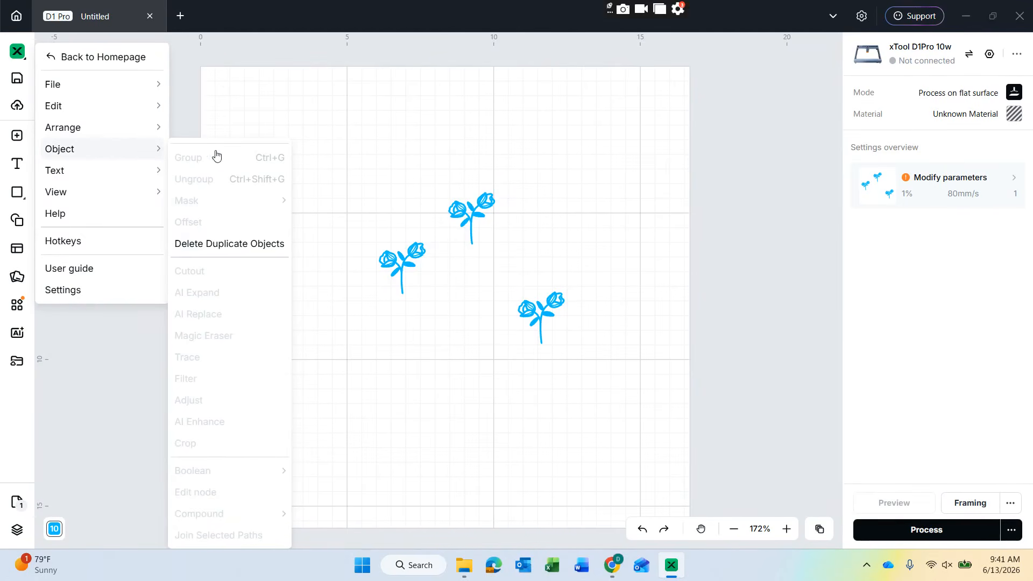
Select all three roses and group them into one object.
{"action": "left_click", "coordinate": [400, 274]}
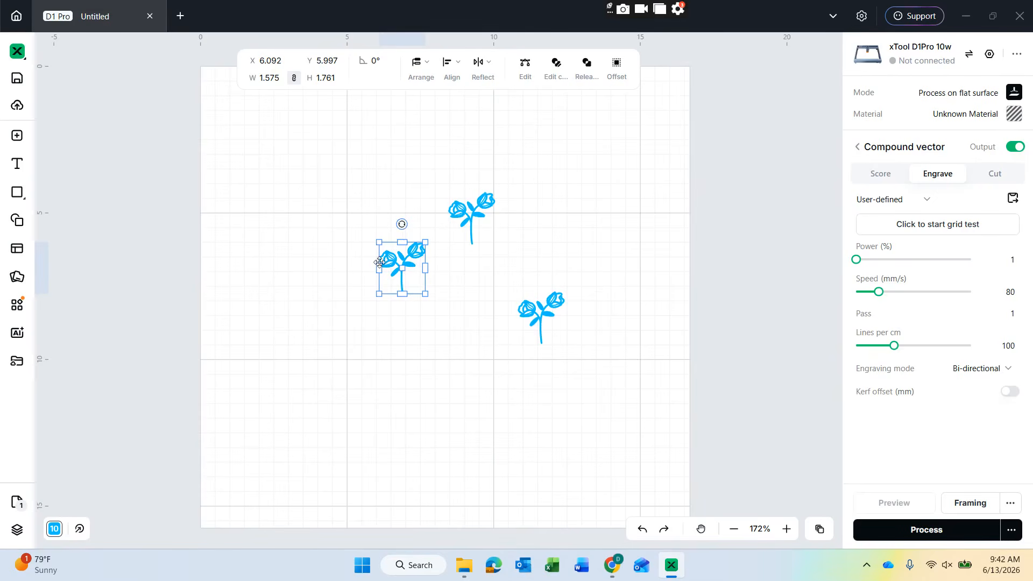
{"action": "left_click", "coordinate": [20, 54]}
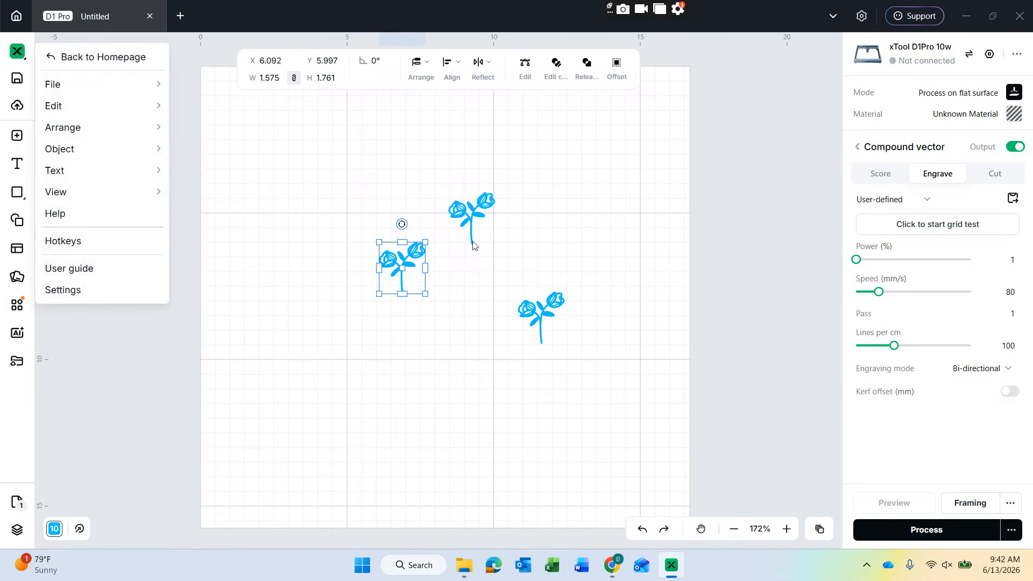
{"action": "left_click_drag", "start_coordinate": [345, 154], "coordinate": [571, 346]}
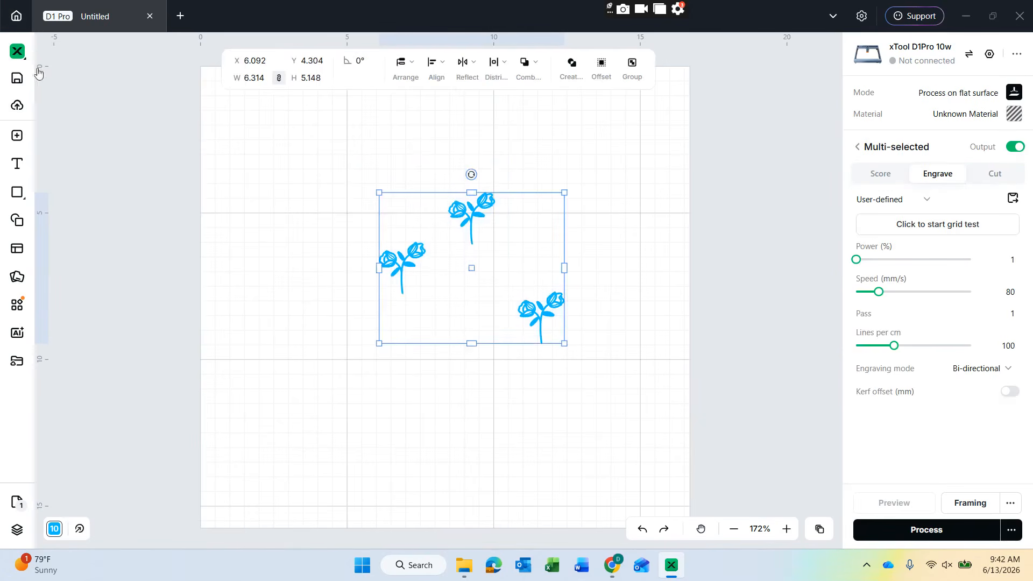
{"action": "left_click", "coordinate": [20, 54]}
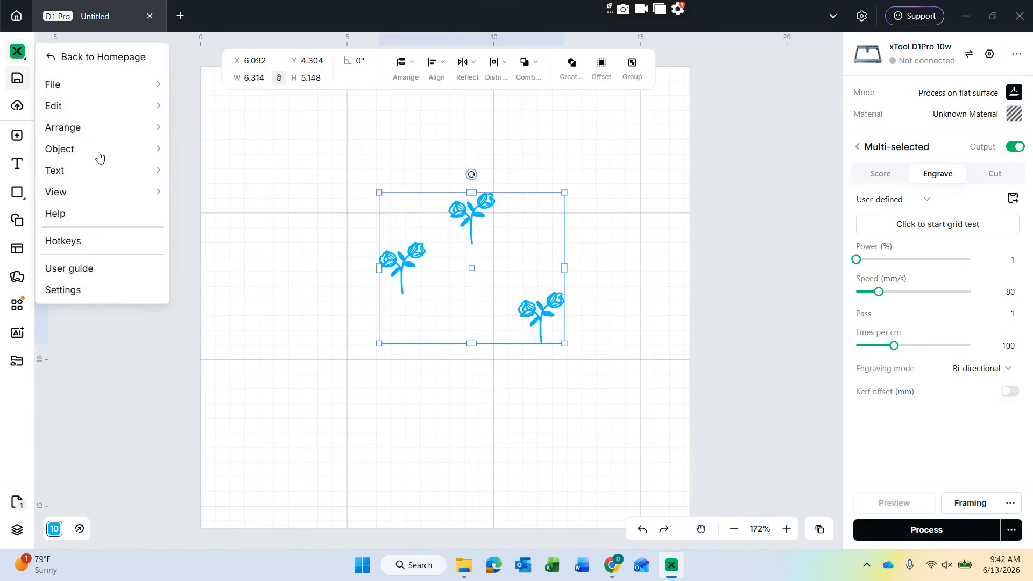
{"action": "mouse_move", "coordinate": [99, 156]}
{"action": "left_click", "coordinate": [188, 158]}
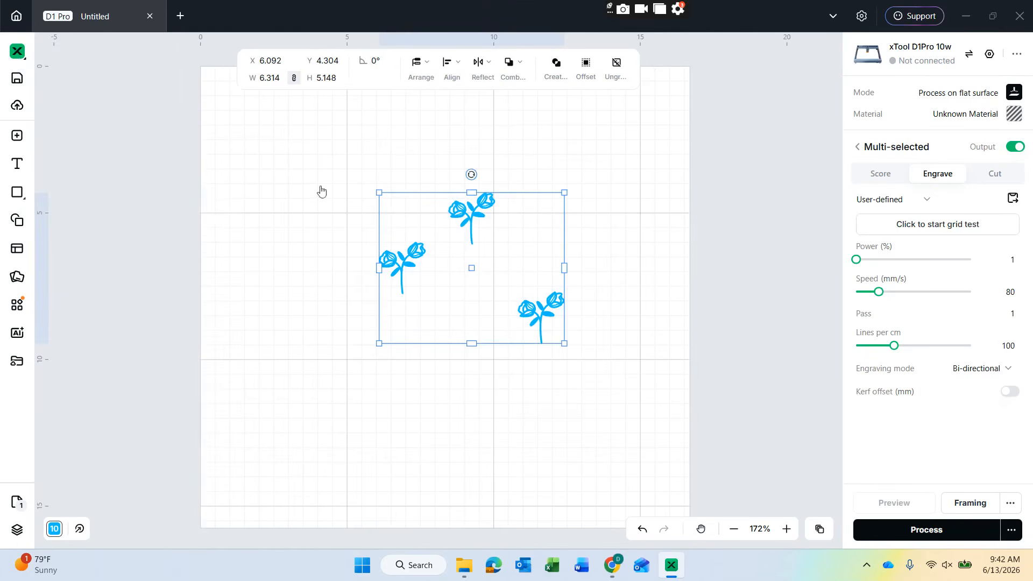
Move the grouped roses to about X 4.881, Y 4.065.
{"action": "left_click", "coordinate": [360, 215]}
{"action": "left_click", "coordinate": [405, 297]}
{"action": "left_click_drag", "start_coordinate": [469, 231], "coordinate": [434, 224]}
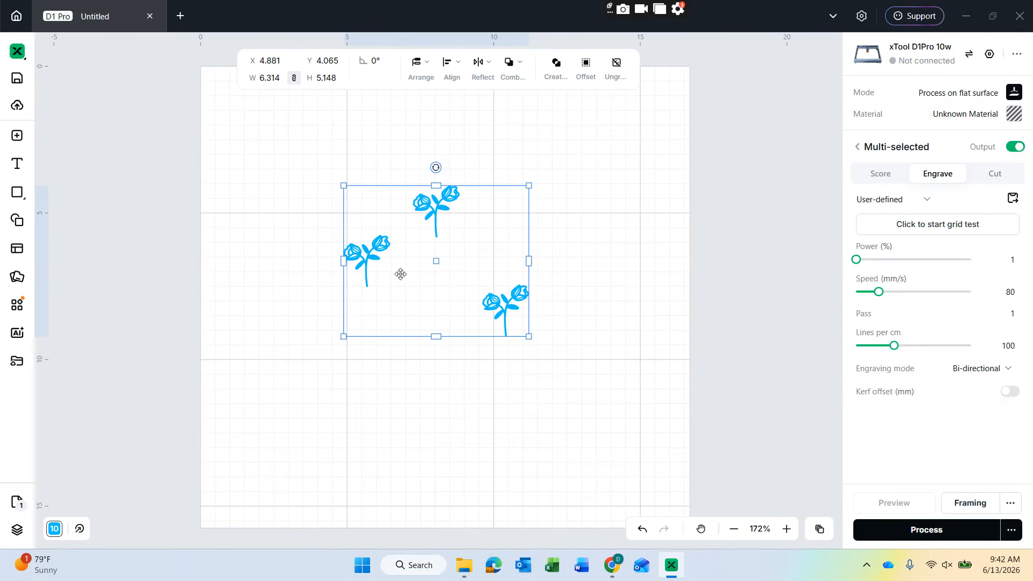
Create a mask on the car photo with the five-pointed star shape.
{"action": "left_click", "coordinate": [16, 51]}
{"action": "mouse_move", "coordinate": [59, 148]}
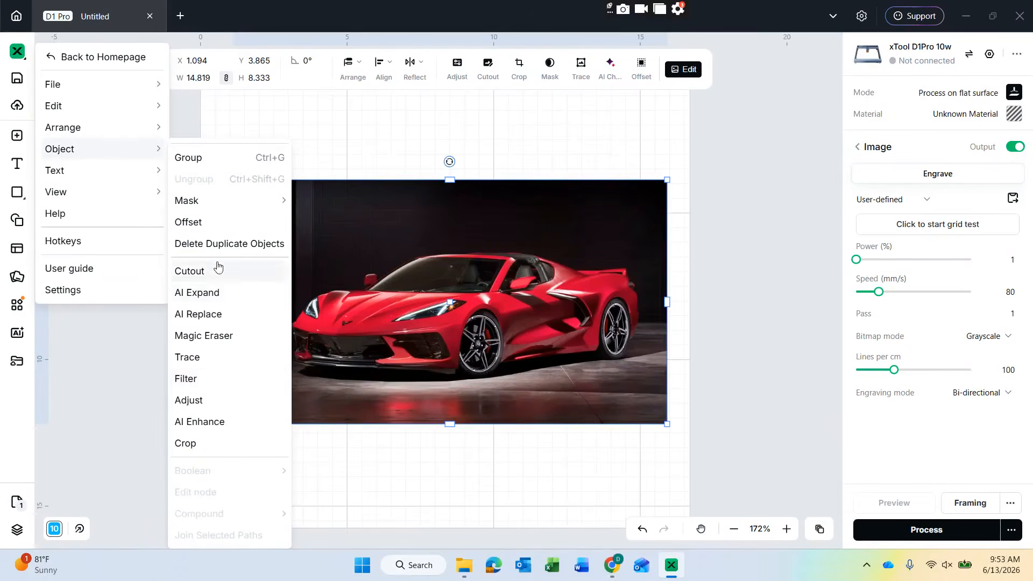
{"action": "mouse_move", "coordinate": [222, 210]}
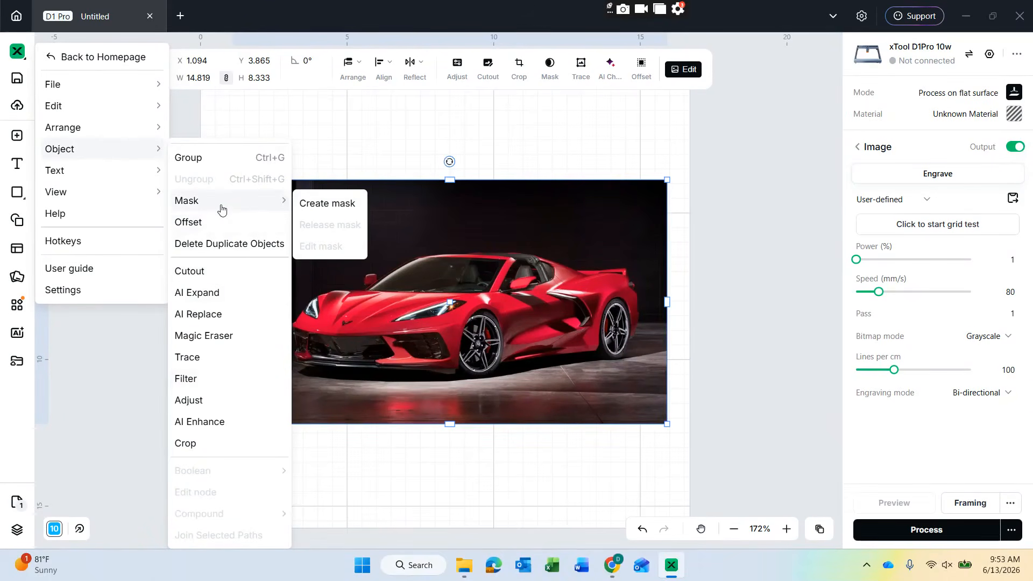
{"action": "left_click", "coordinate": [310, 214]}
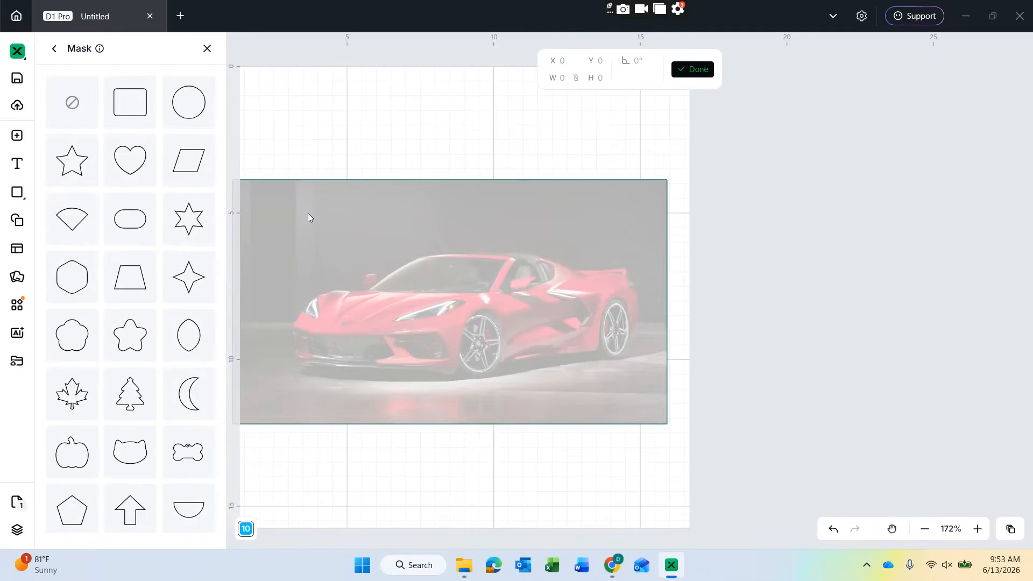
{"action": "left_click", "coordinate": [74, 157]}
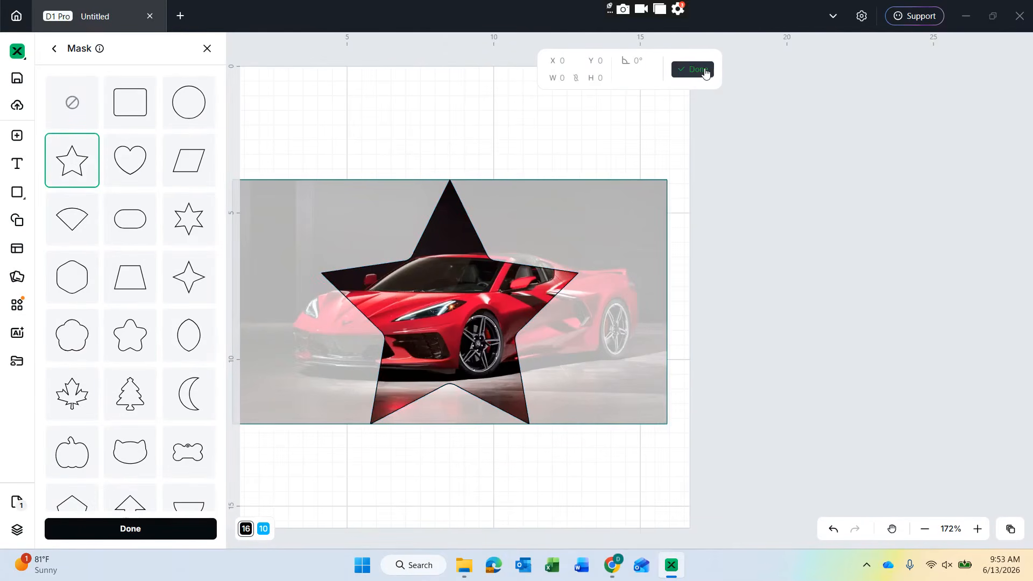
{"action": "left_click", "coordinate": [705, 73]}
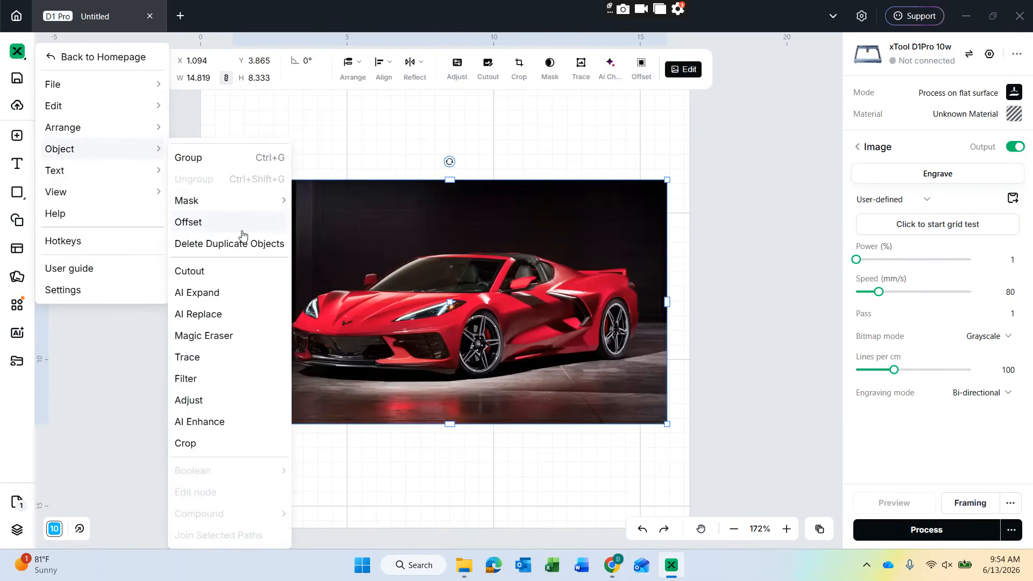
Create an external offset of 0.079 in around the car photo.
{"action": "key", "text": "Escape"}
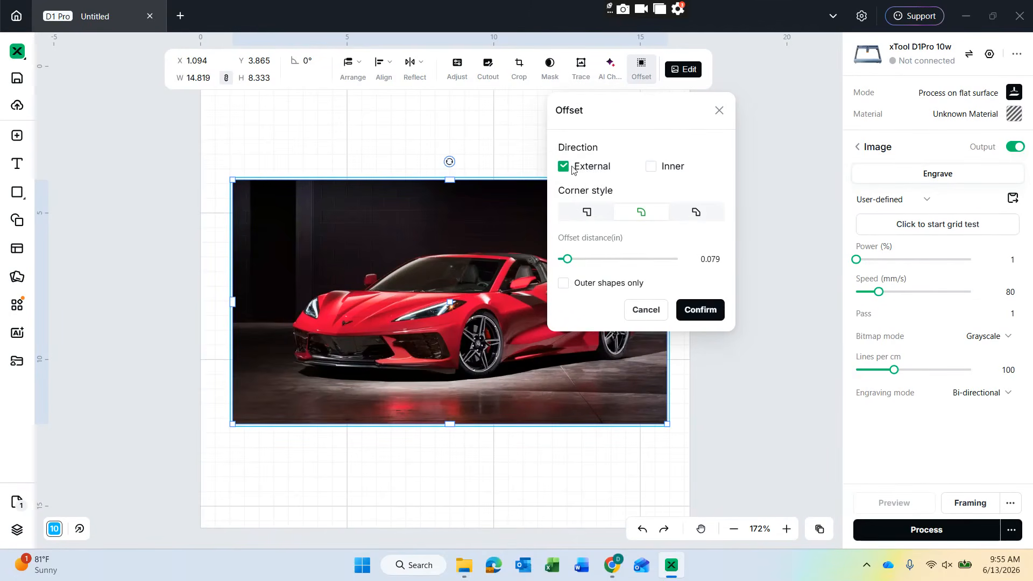
{"action": "left_click", "coordinate": [700, 310]}
{"action": "left_click_drag", "start_coordinate": [623, 308], "coordinate": [622, 260]}
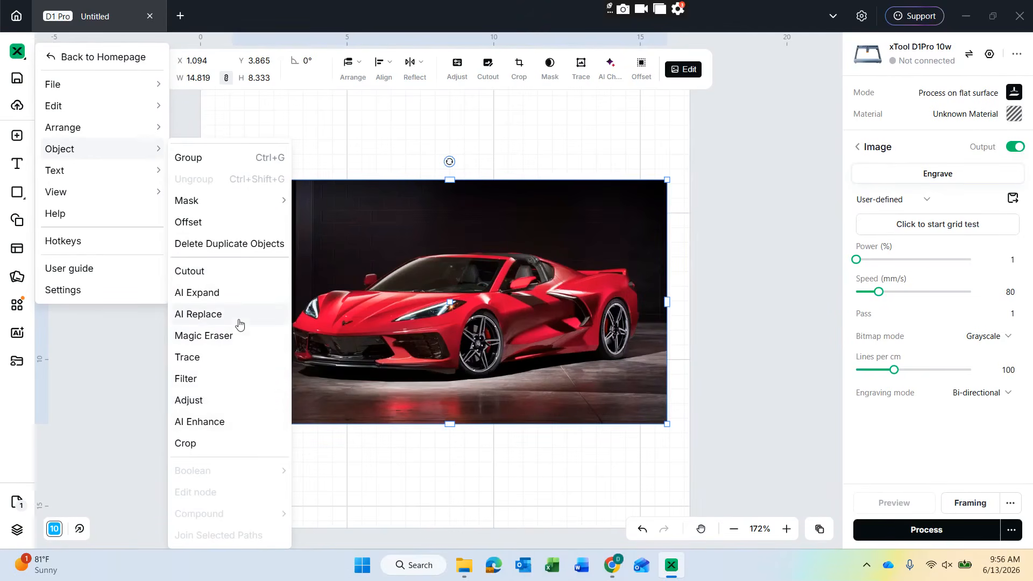
Start a manual cutout of the car photo and delete the dark wall and floor areas with the Magic wand at fuzziness 40.
{"action": "left_click", "coordinate": [250, 277]}
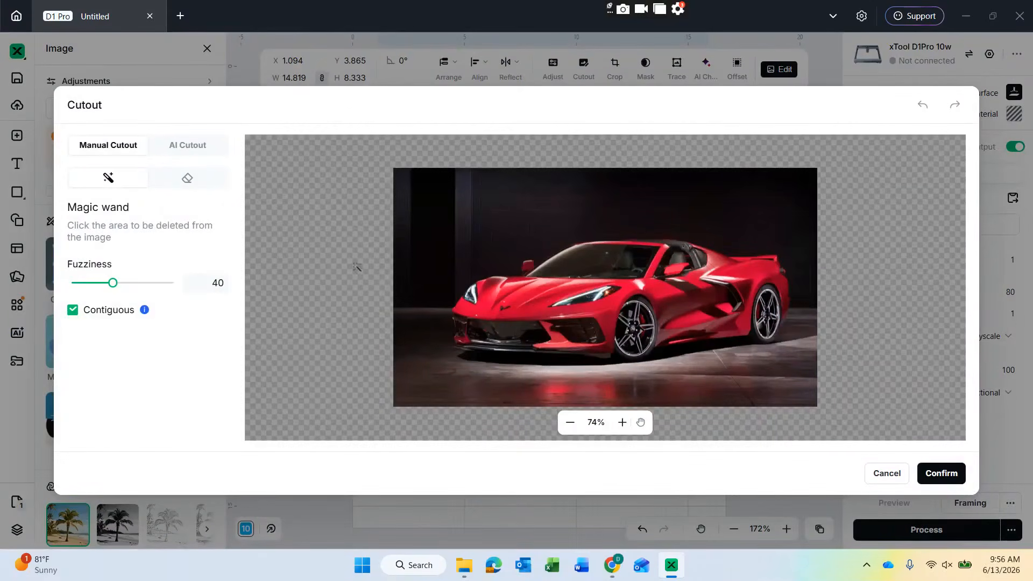
{"action": "left_click", "coordinate": [183, 149]}
{"action": "left_click", "coordinate": [95, 148]}
{"action": "left_click", "coordinate": [440, 208]}
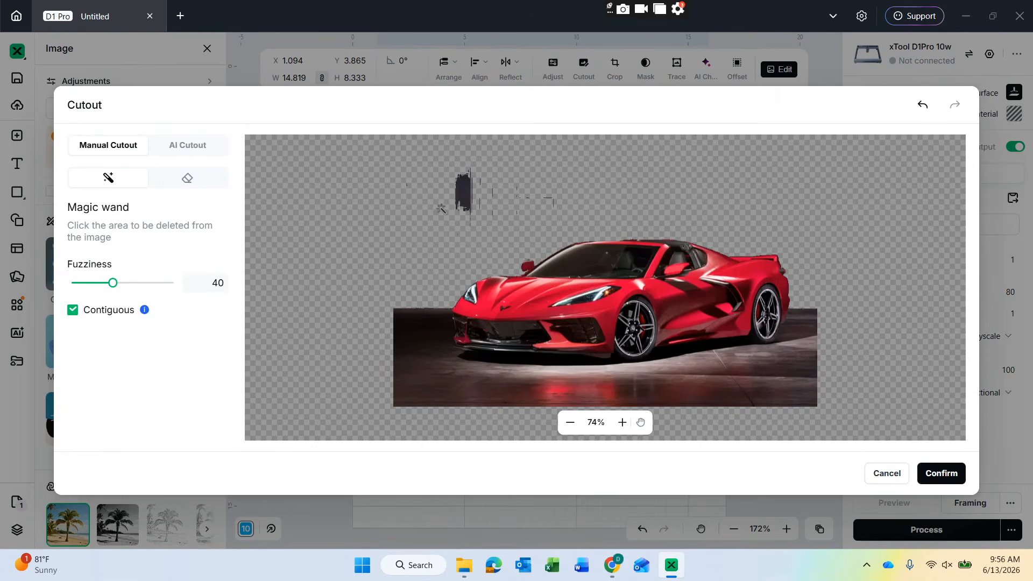
{"action": "left_click", "coordinate": [451, 350]}
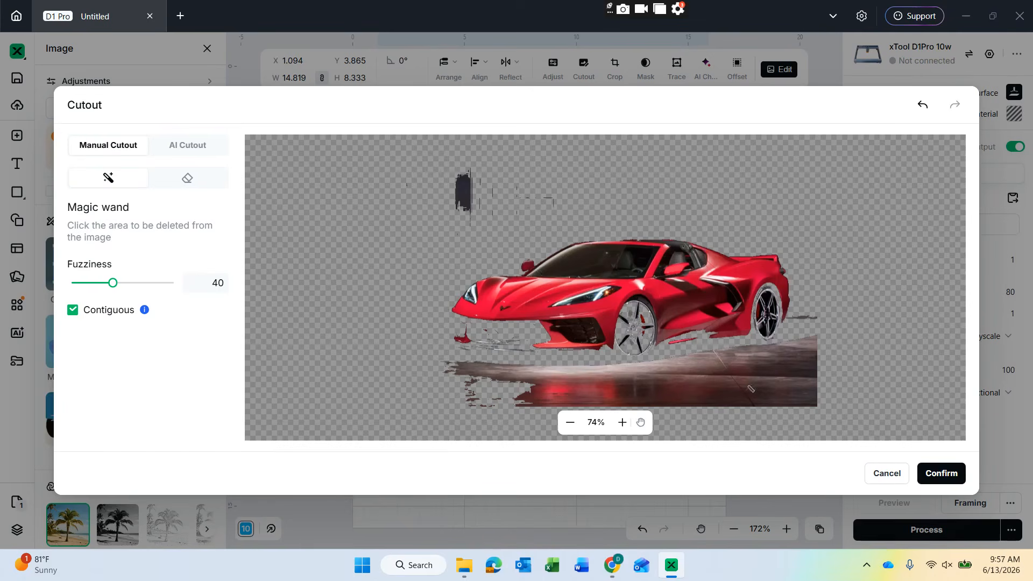
View the AI Cutout options, erase leftover background and part of the car with a size 40 manual eraser, and cancel the cutout.
{"action": "left_click", "coordinate": [185, 156]}
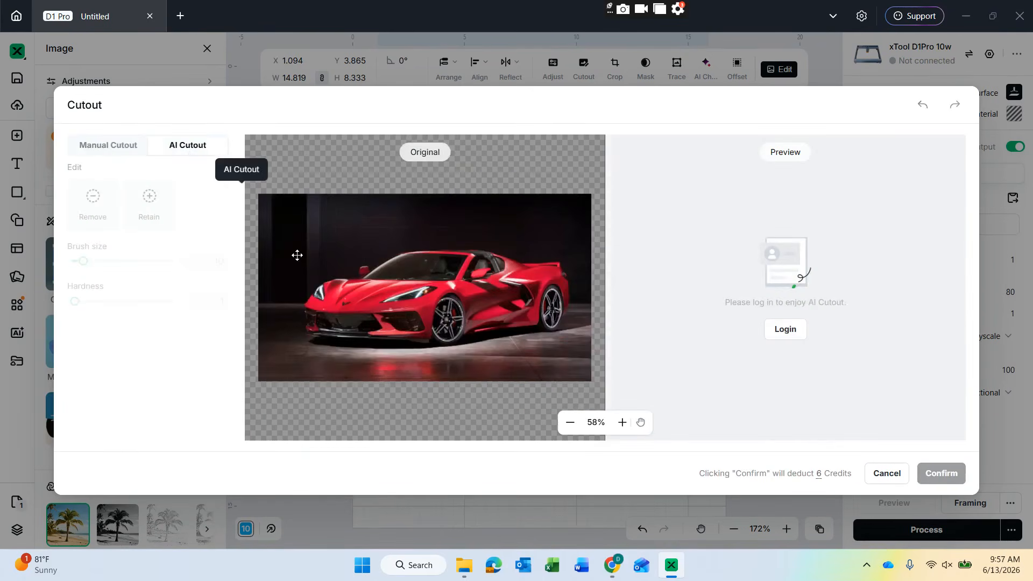
{"action": "left_click", "coordinate": [136, 154]}
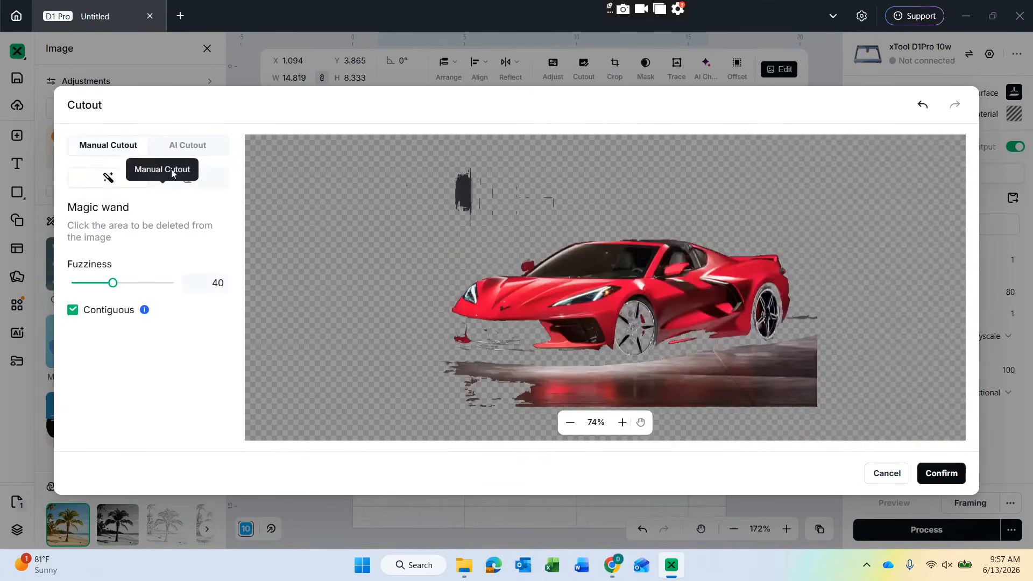
{"action": "left_click", "coordinate": [185, 180]}
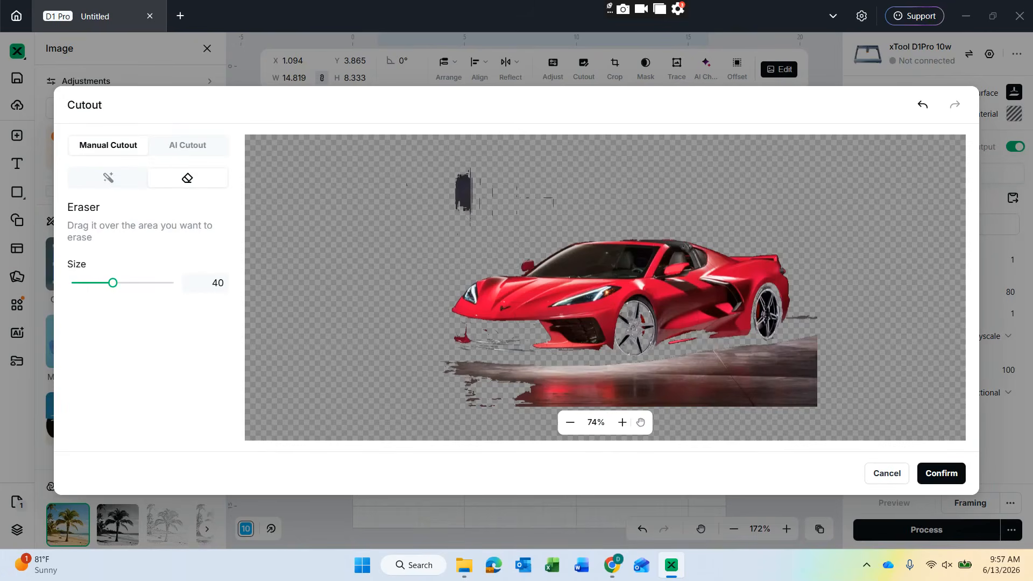
{"action": "mouse_move", "coordinate": [466, 222]}
{"action": "left_mouse_down"}
{"action": "mouse_move", "coordinate": [476, 201]}
{"action": "mouse_move", "coordinate": [441, 161]}
{"action": "left_mouse_up"}
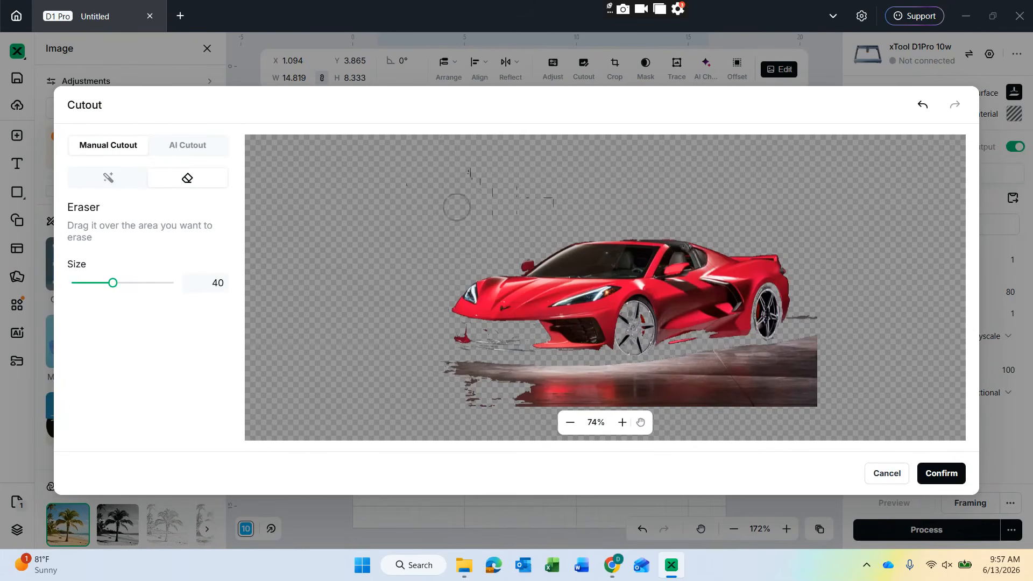
{"action": "mouse_move", "coordinate": [417, 193]}
{"action": "left_mouse_down"}
{"action": "mouse_move", "coordinate": [819, 353]}
{"action": "mouse_move", "coordinate": [754, 284]}
{"action": "mouse_move", "coordinate": [767, 343]}
{"action": "mouse_move", "coordinate": [679, 349]}
{"action": "mouse_move", "coordinate": [678, 268]}
{"action": "mouse_move", "coordinate": [637, 290]}
{"action": "left_mouse_up"}
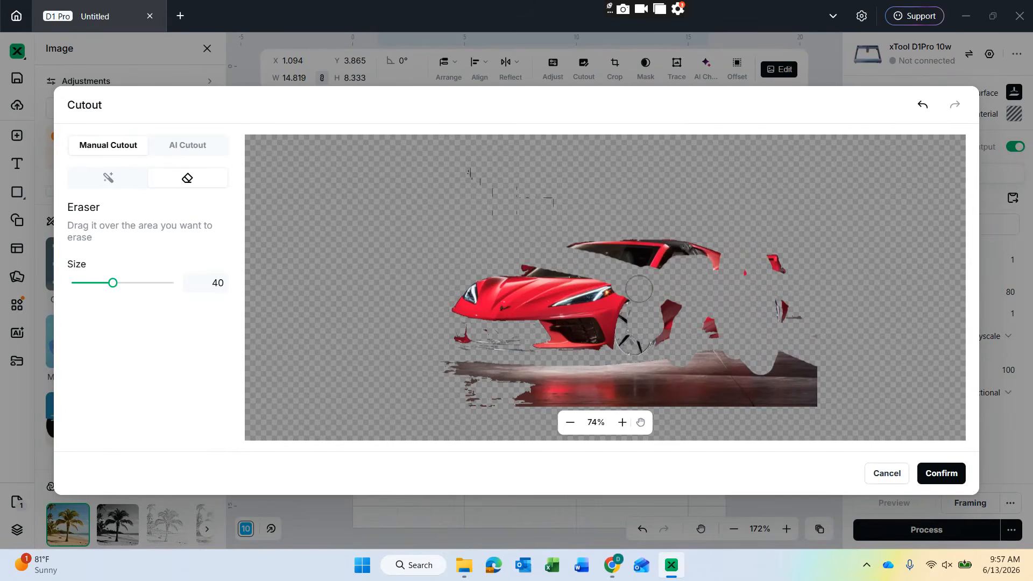
{"action": "left_click", "coordinate": [893, 477]}
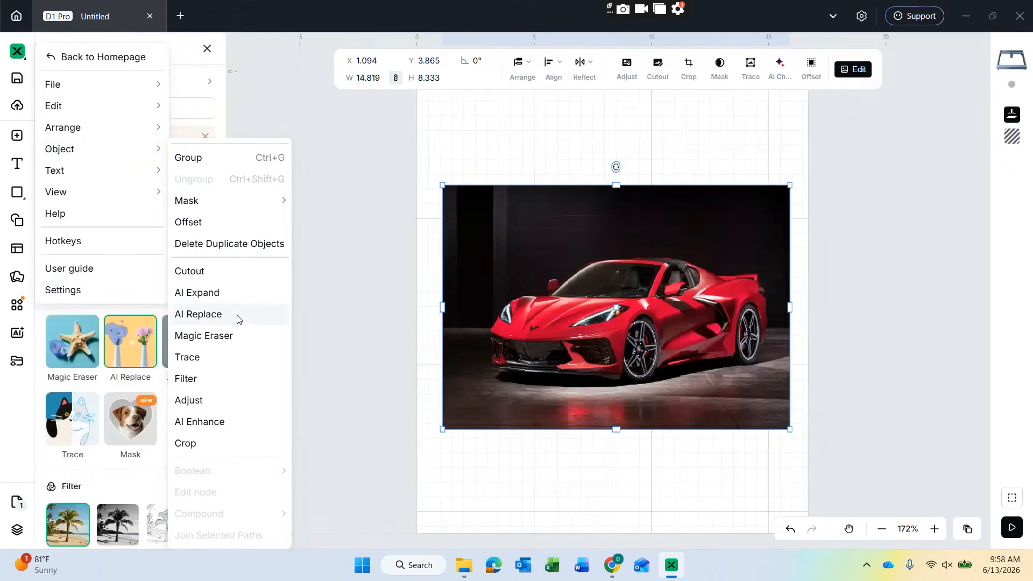
Open AI Replace for the car photo, and brush over the hood in Magic Eraser with Retain at brush size 20.
{"action": "left_click", "coordinate": [236, 319]}
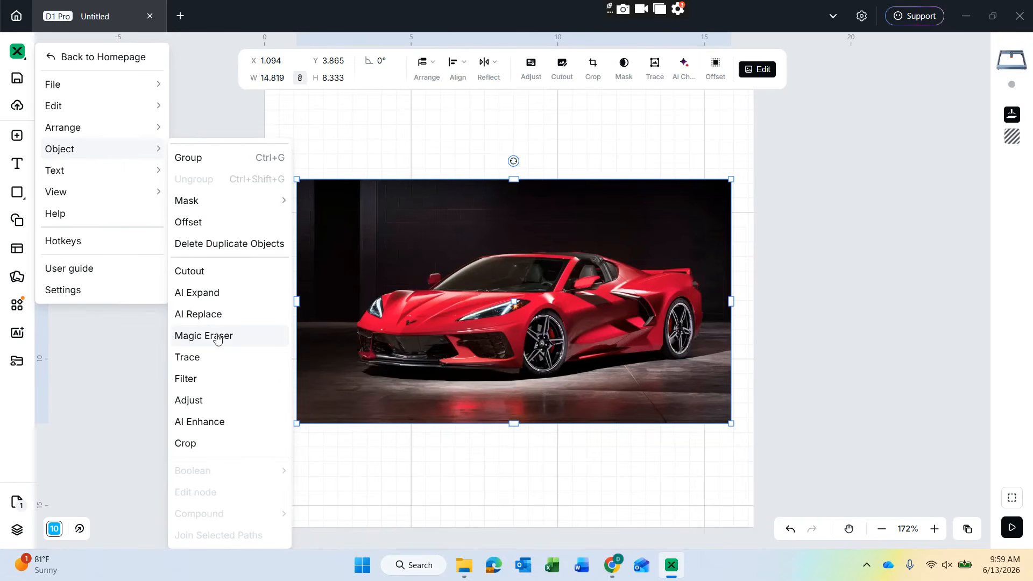
{"action": "left_click", "coordinate": [217, 336]}
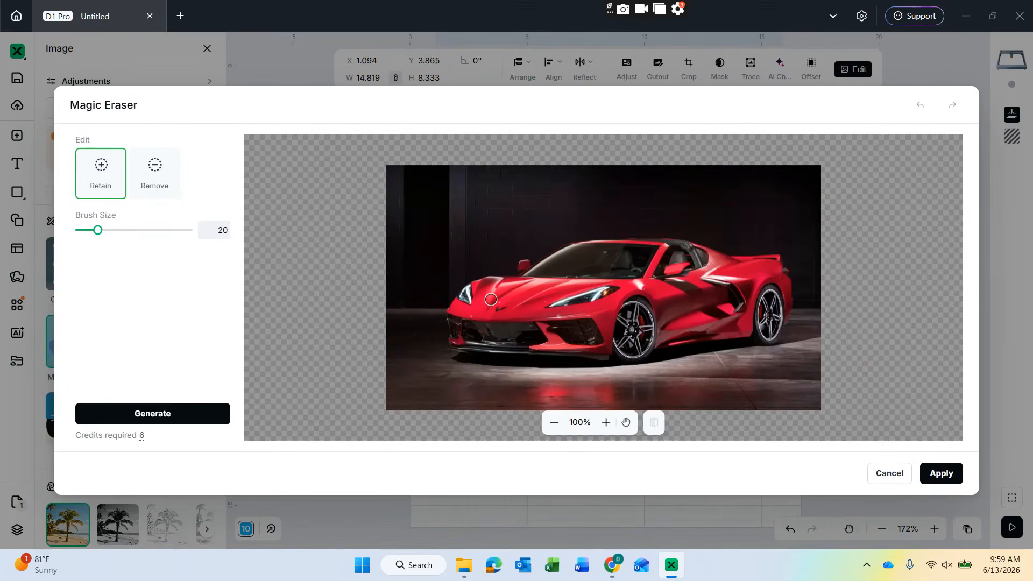
{"action": "left_click_drag", "start_coordinate": [491, 299], "coordinate": [503, 315]}
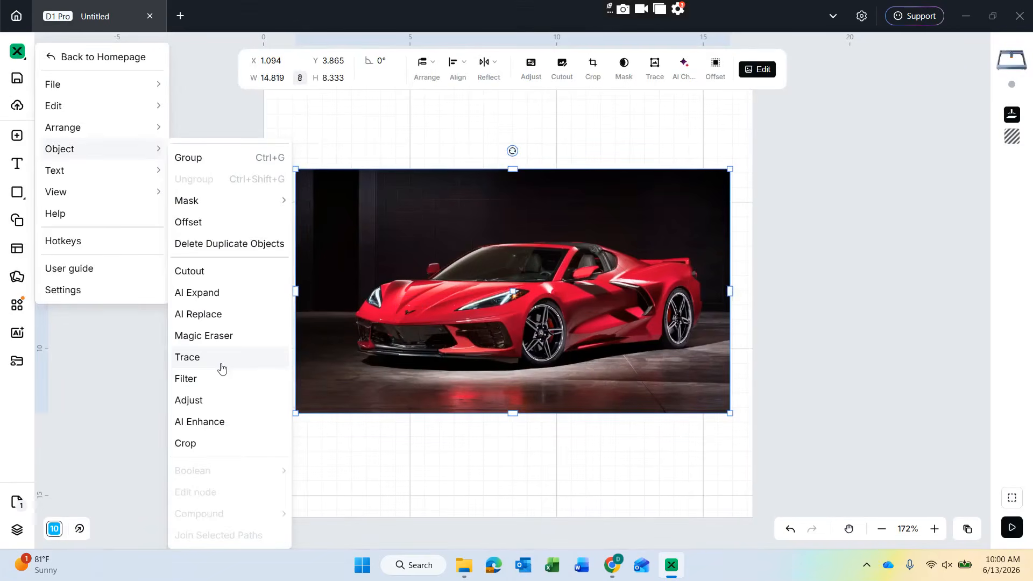
Trace the car photo with Auto-trace and move the traced outline down below the photo.
{"action": "left_click", "coordinate": [221, 357]}
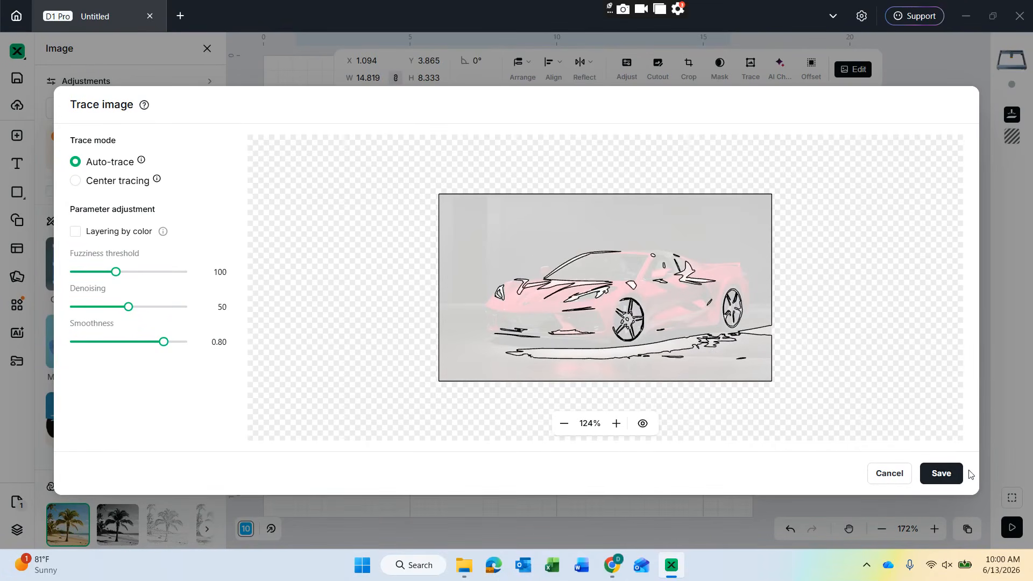
{"action": "left_click", "coordinate": [942, 473]}
{"action": "mouse_move", "coordinate": [574, 278]}
{"action": "left_mouse_down"}
{"action": "mouse_move", "coordinate": [562, 473]}
{"action": "mouse_move", "coordinate": [560, 439]}
{"action": "left_mouse_up"}
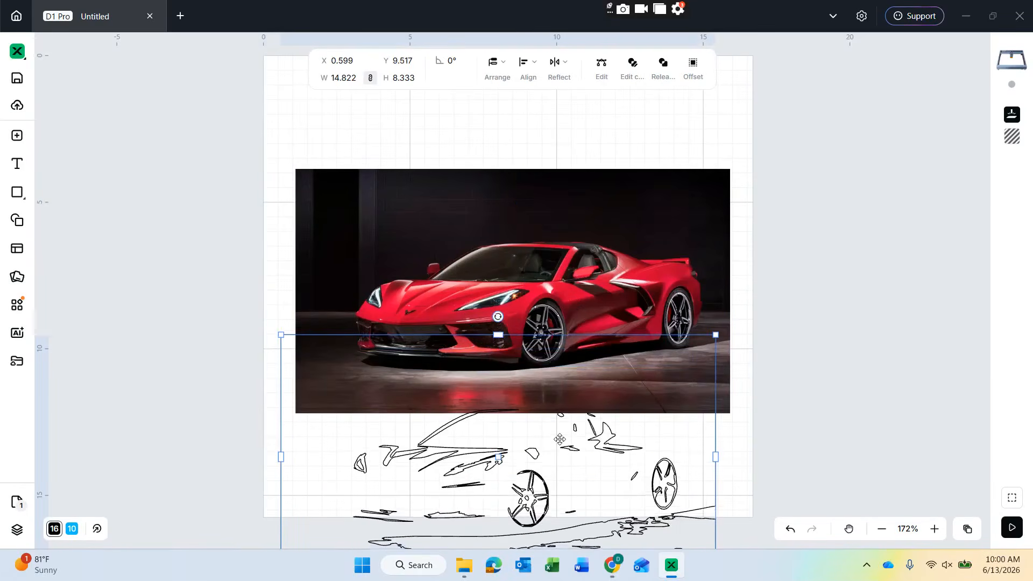
Move the car photo up toward the top of the canvas and reposition the traced outline beneath it.
{"action": "left_click", "coordinate": [520, 267]}
{"action": "left_click_drag", "start_coordinate": [521, 267], "coordinate": [520, 184]}
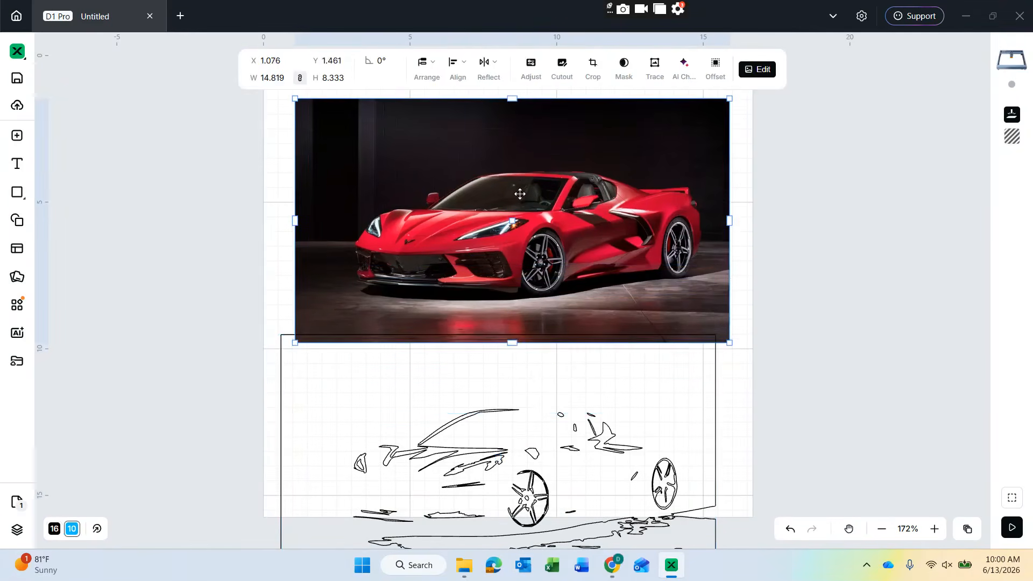
{"action": "mouse_move", "coordinate": [530, 422]}
{"action": "left_mouse_down"}
{"action": "mouse_move", "coordinate": [544, 365]}
{"action": "mouse_move", "coordinate": [541, 375]}
{"action": "left_mouse_up"}
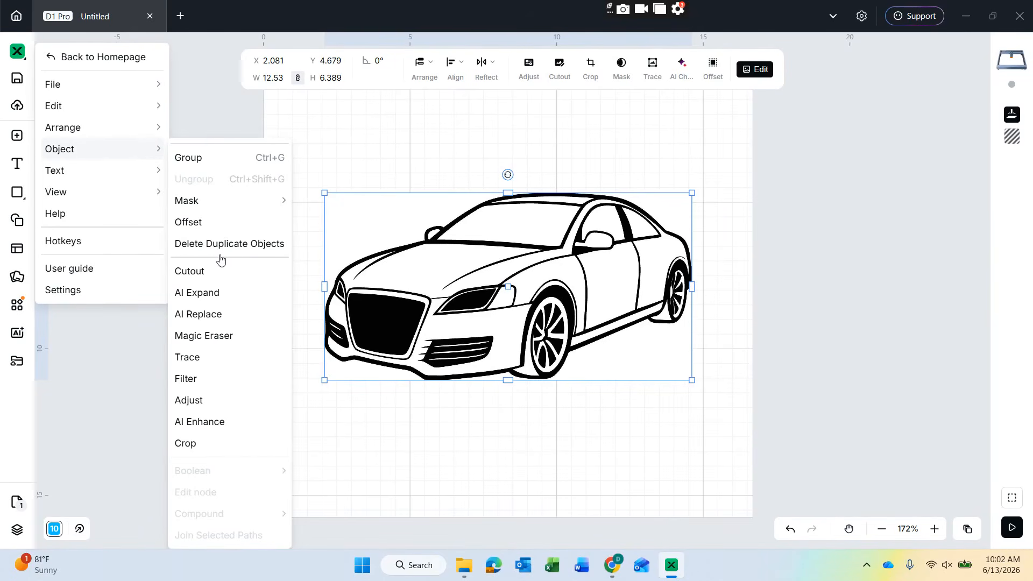
Trace the black-and-white car drawing with Auto-trace and drop the traced outline below the original.
{"action": "left_click", "coordinate": [223, 369]}
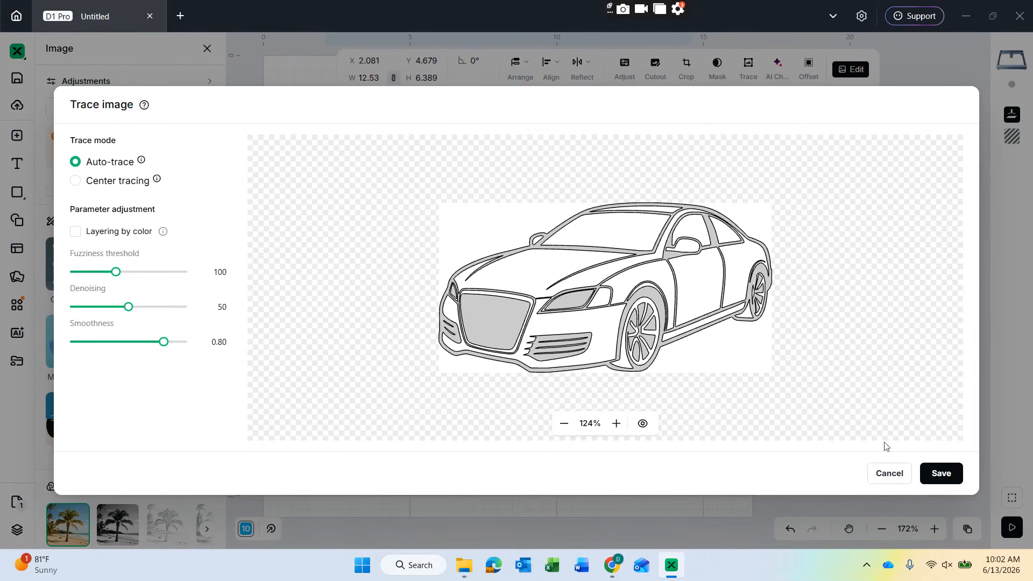
{"action": "left_click", "coordinate": [941, 474]}
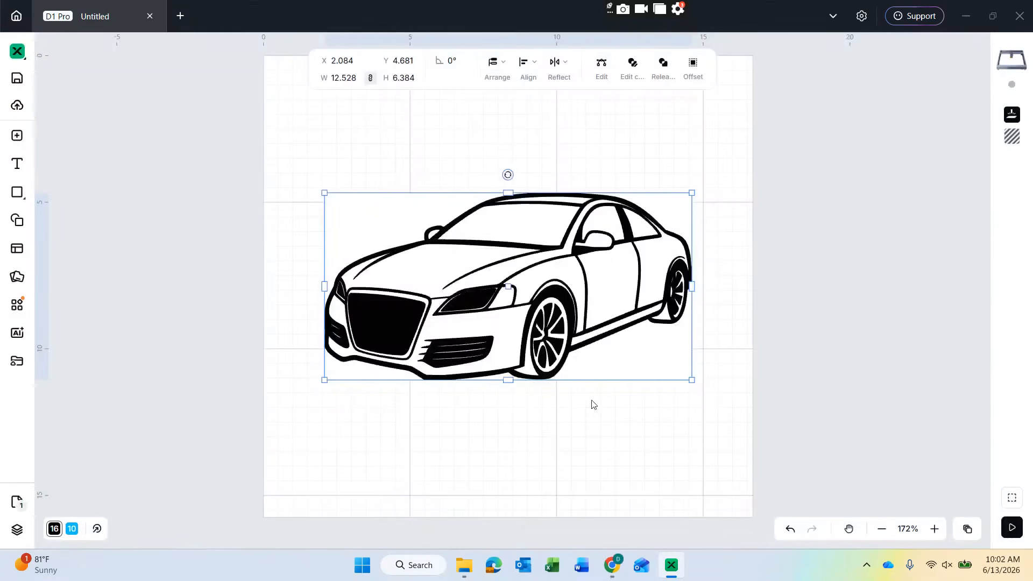
{"action": "left_click_drag", "start_coordinate": [548, 284], "coordinate": [559, 463]}
Raise the original car drawing toward the canvas's upper edge and place the traced outline directly beneath it.
{"action": "left_click", "coordinate": [537, 239]}
{"action": "mouse_move", "coordinate": [537, 239]}
{"action": "left_mouse_down"}
{"action": "mouse_move", "coordinate": [524, 130]}
{"action": "mouse_move", "coordinate": [530, 153]}
{"action": "left_mouse_up"}
{"action": "left_click", "coordinate": [617, 398]}
{"action": "left_click_drag", "start_coordinate": [617, 398], "coordinate": [600, 319]}
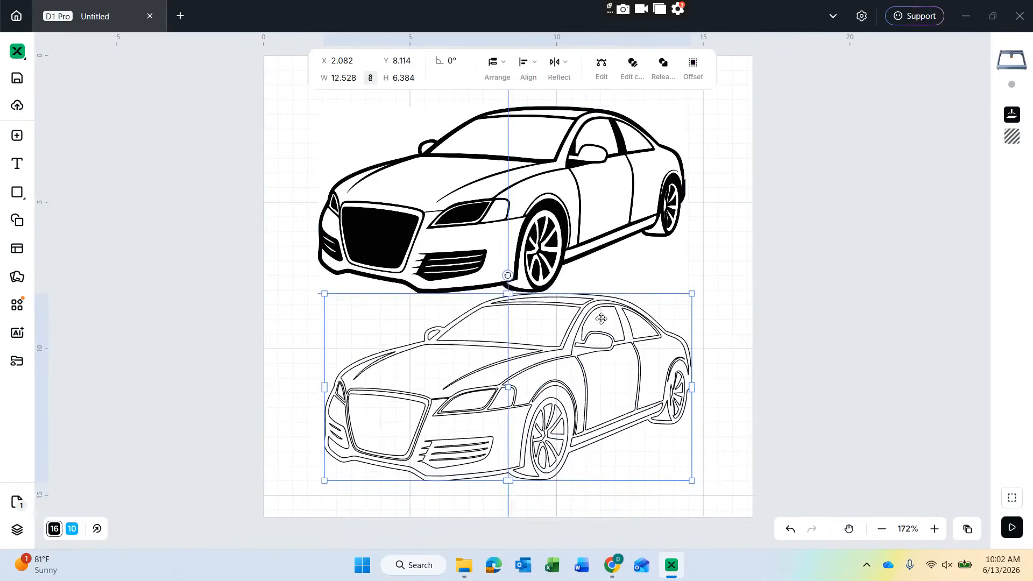
{"action": "left_click", "coordinate": [744, 351]}
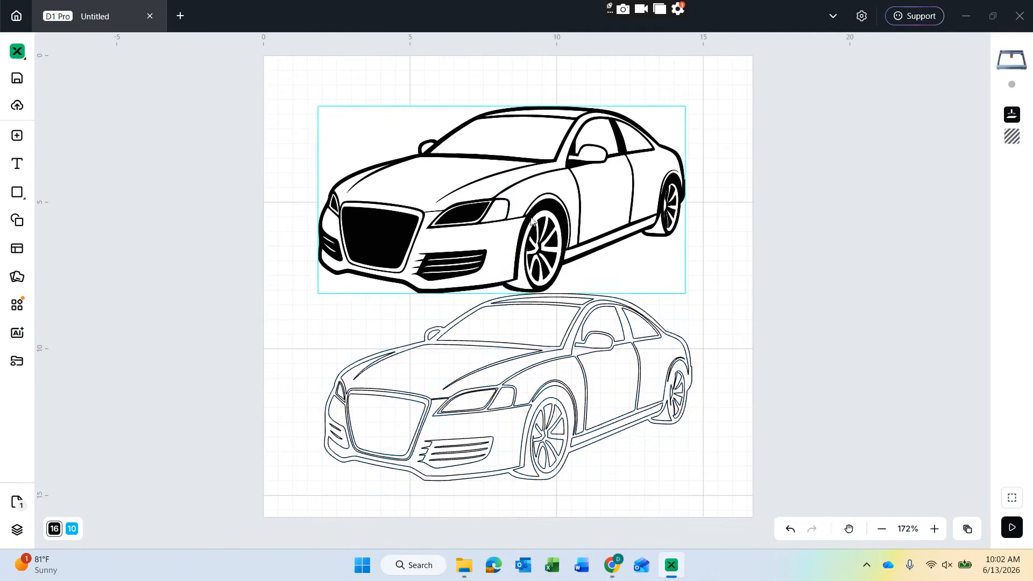
{"action": "left_click", "coordinate": [662, 270]}
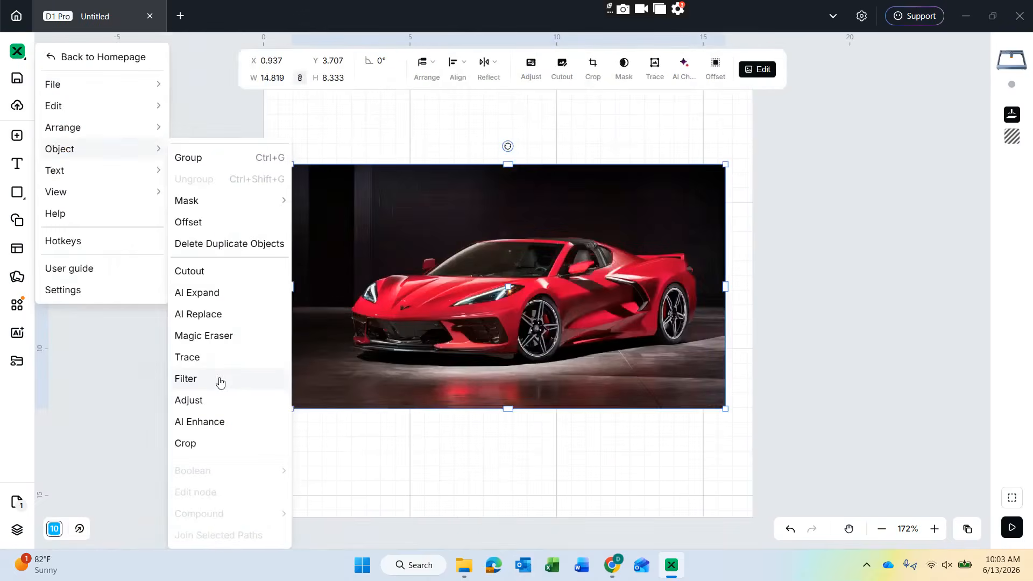
Try the Grid, Sketch and Halftone filters on the red car photo.
{"action": "left_click", "coordinate": [219, 383]}
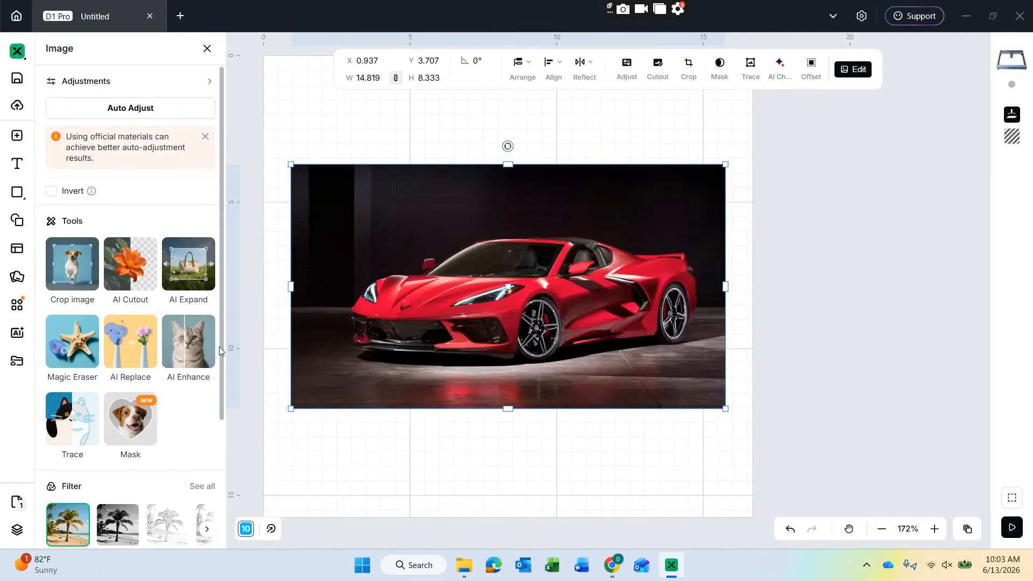
{"action": "scroll", "coordinate": [222, 351], "scroll_direction": "down", "scroll_amount": 3}
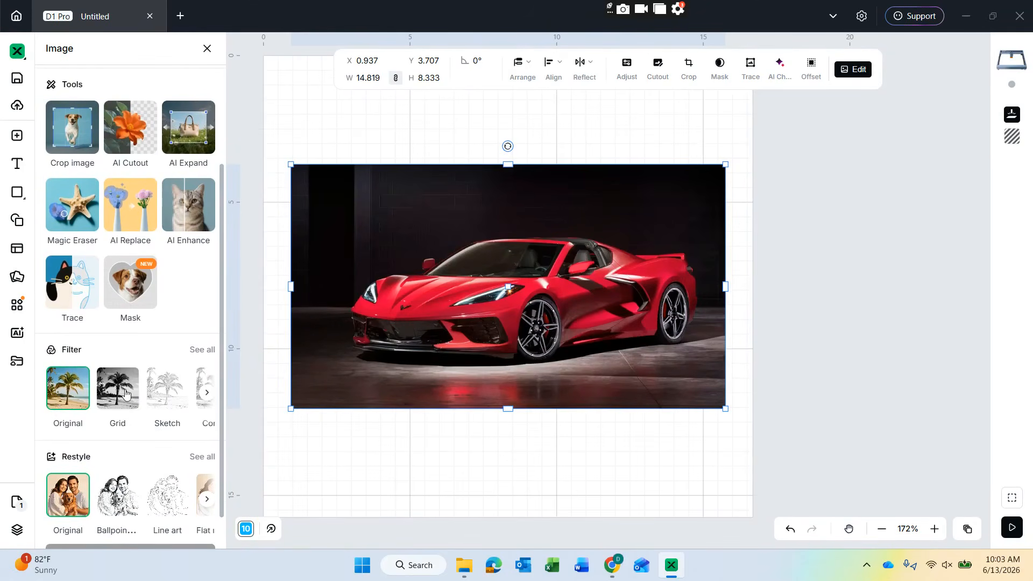
{"action": "left_click", "coordinate": [127, 394]}
{"action": "left_click", "coordinate": [181, 393]}
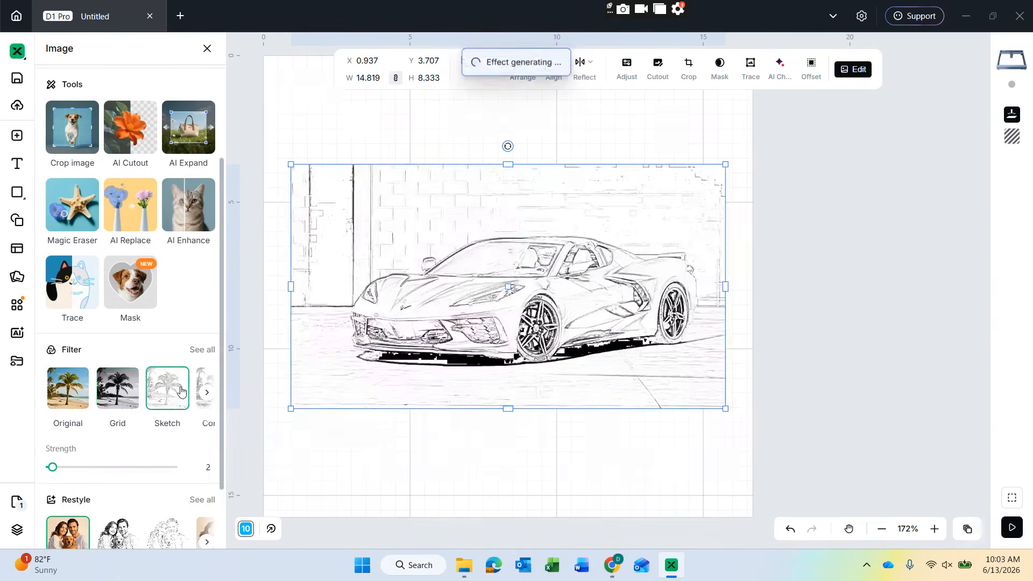
{"action": "left_click", "coordinate": [208, 392]}
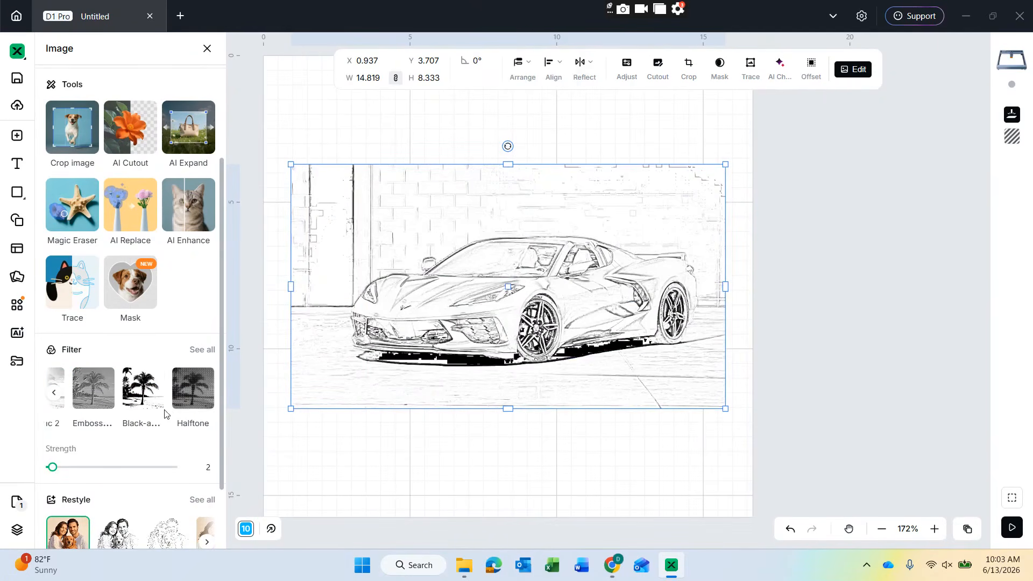
{"action": "left_click", "coordinate": [194, 395]}
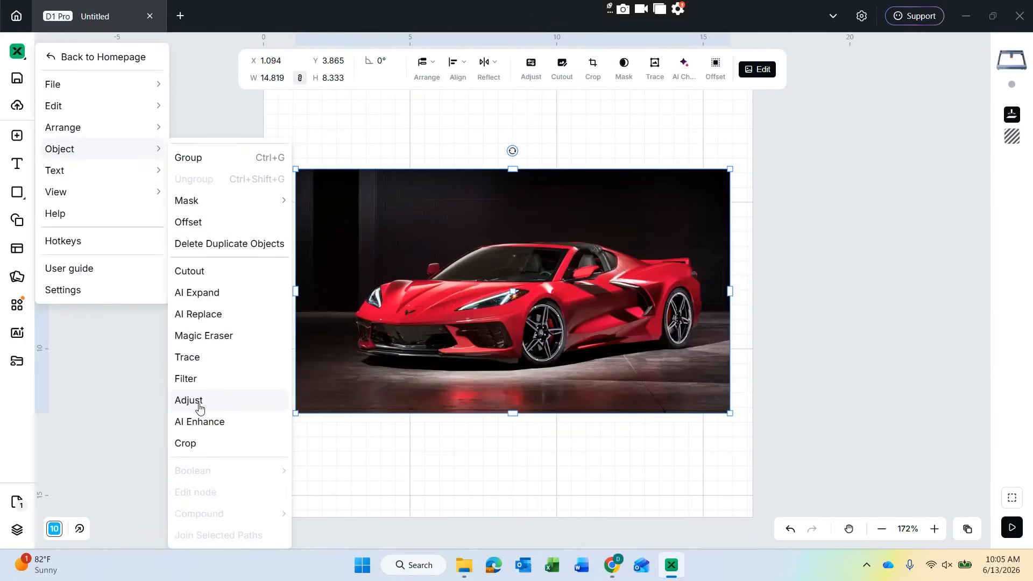
Adjust the red car photo to sharpness 36, saturation -46 and brightness 39, and lower its temperature.
{"action": "left_click", "coordinate": [199, 408]}
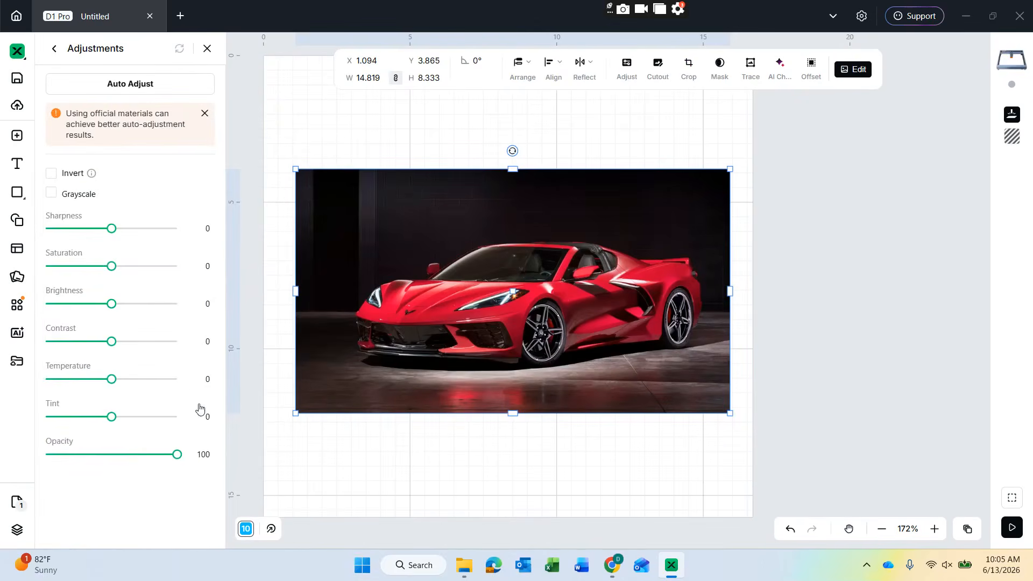
{"action": "left_click_drag", "start_coordinate": [111, 228], "coordinate": [159, 245]}
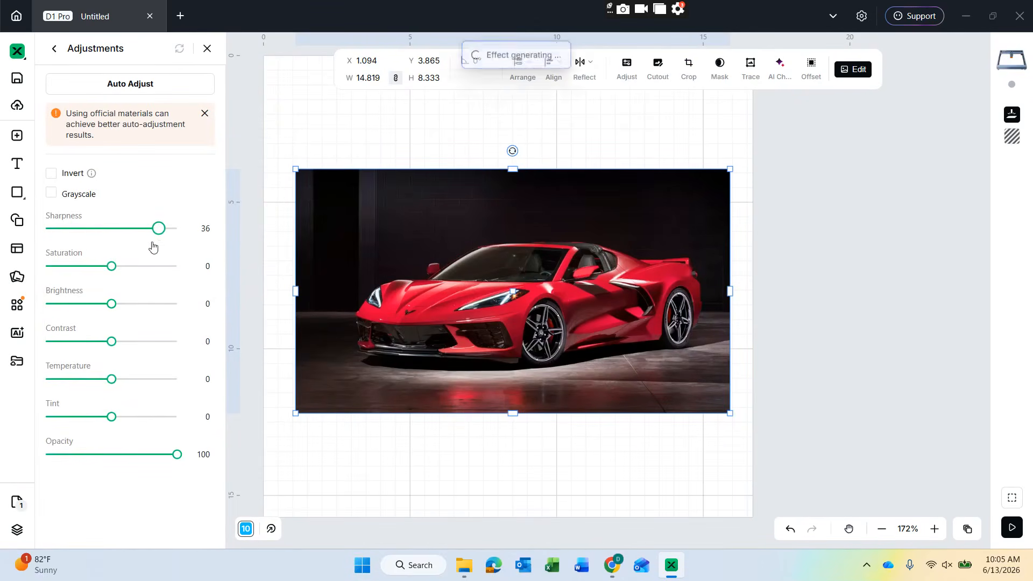
{"action": "left_click_drag", "start_coordinate": [102, 269], "coordinate": [45, 269]}
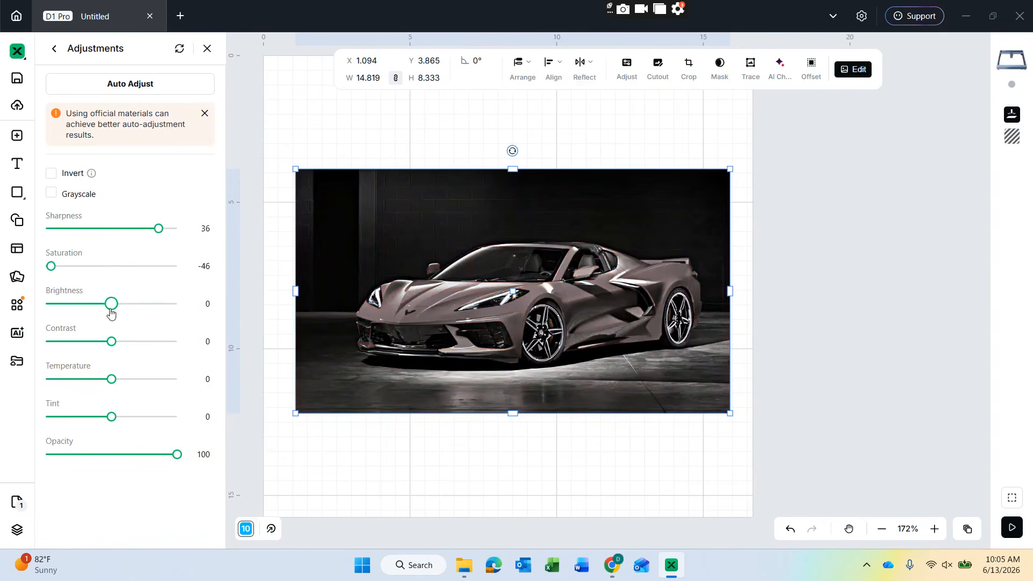
{"action": "left_click_drag", "start_coordinate": [111, 310], "coordinate": [164, 319]}
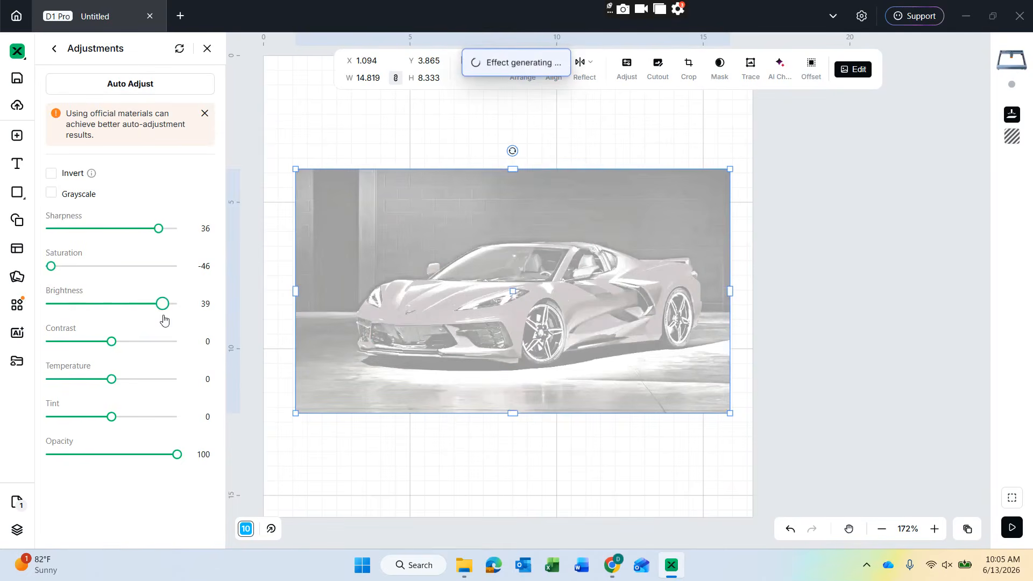
{"action": "left_click_drag", "start_coordinate": [111, 380], "coordinate": [80, 388]}
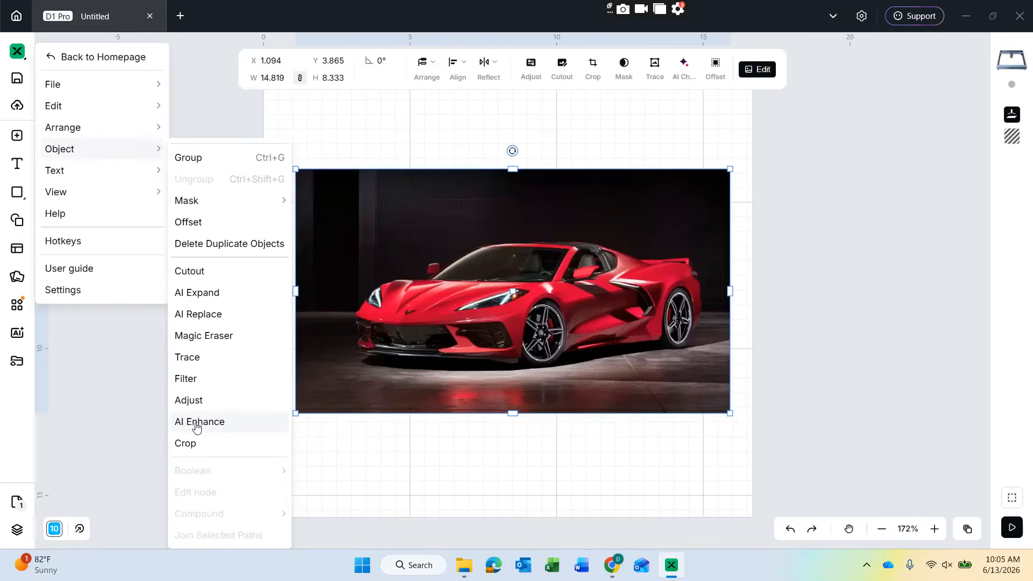
View the AI Enhance option, and crop the red car photo with the Random ratio to the area around its front wheel.
{"action": "left_click", "coordinate": [196, 422]}
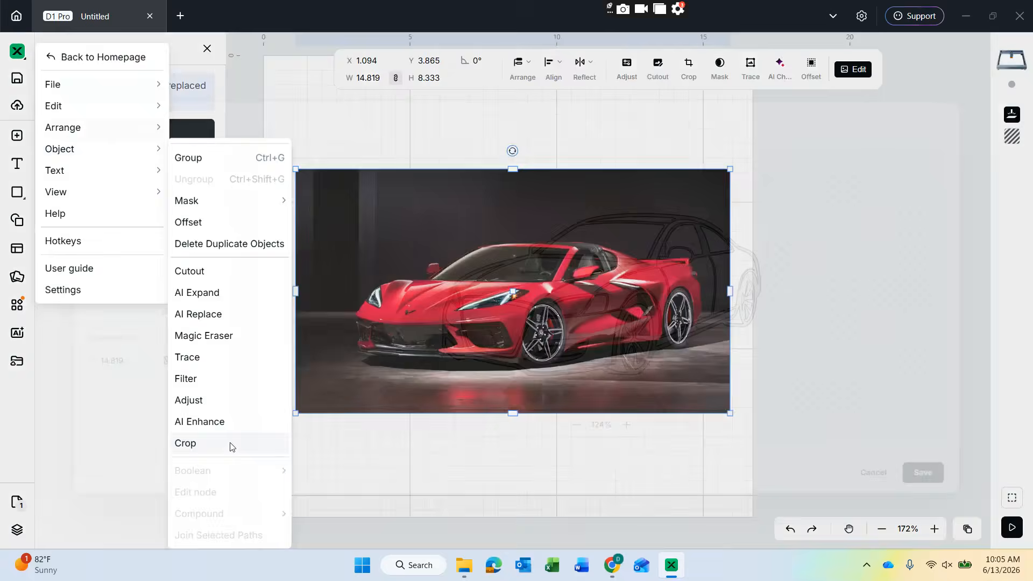
{"action": "left_click", "coordinate": [185, 443]}
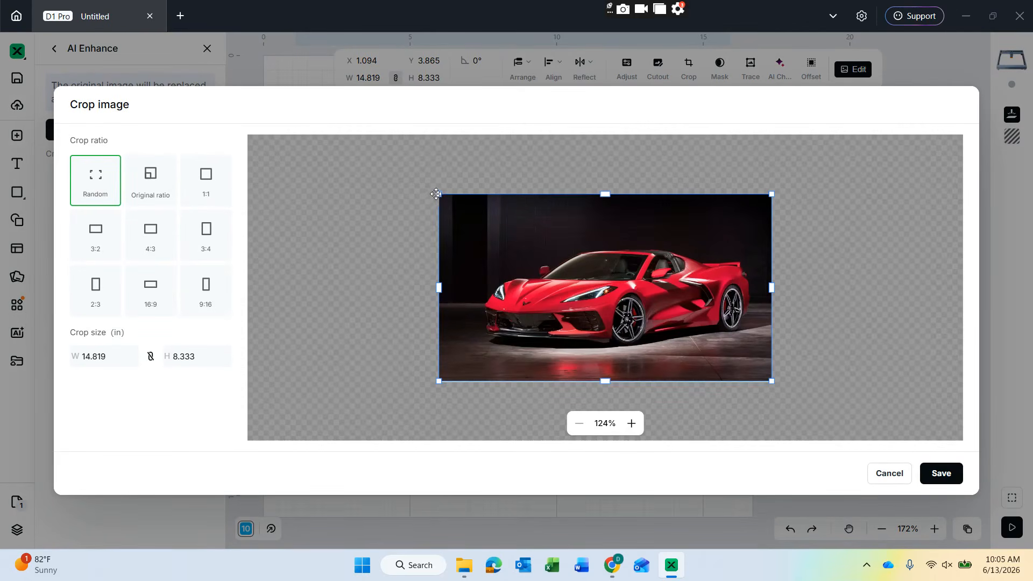
{"action": "left_click_drag", "start_coordinate": [437, 193], "coordinate": [592, 306]}
{"action": "left_click_drag", "start_coordinate": [570, 266], "coordinate": [594, 286]}
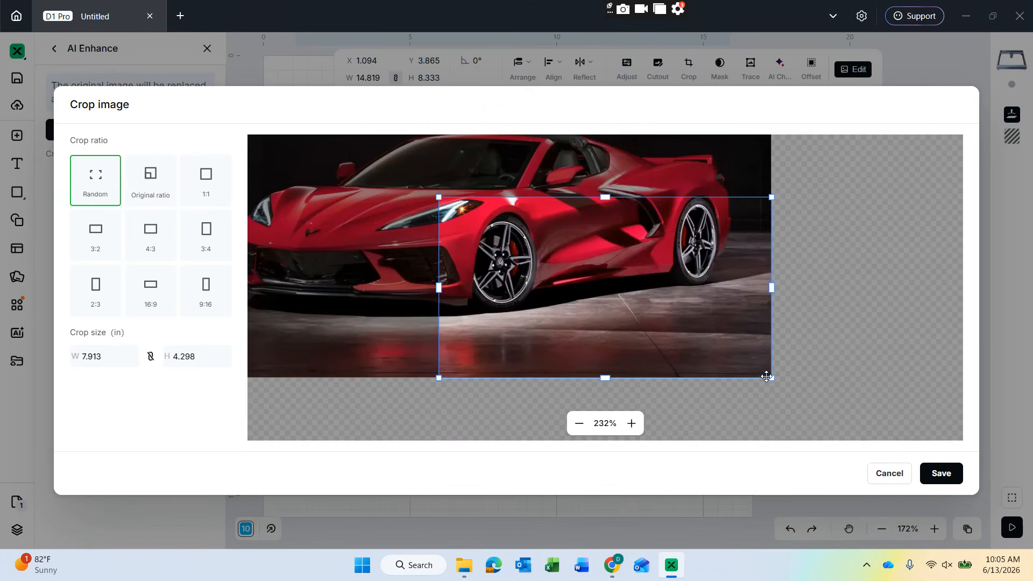
{"action": "left_click_drag", "start_coordinate": [771, 378], "coordinate": [558, 315]}
{"action": "left_click", "coordinate": [941, 473]}
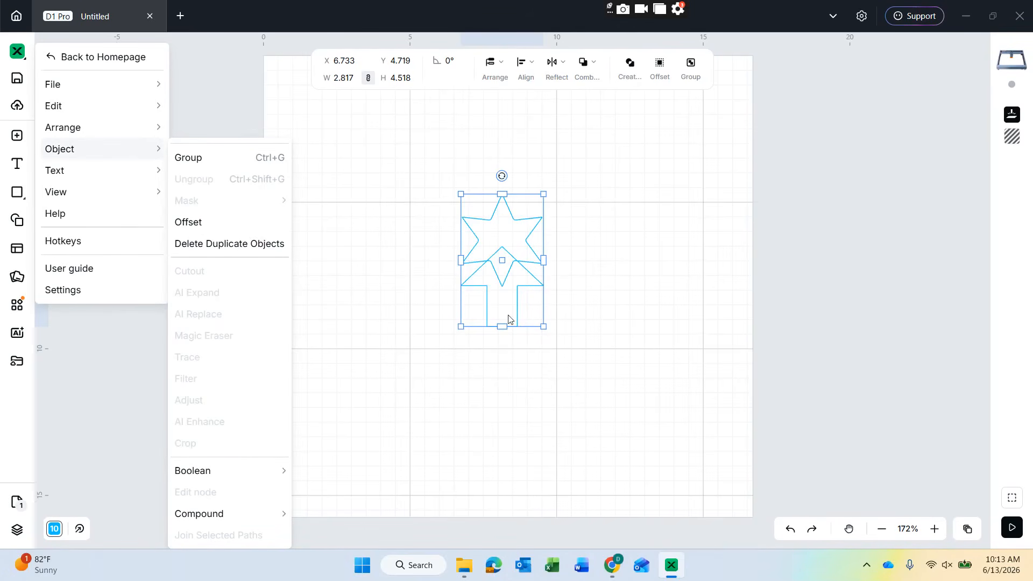
Merge the overlapping star and arrow with Boolean Union, and undo the merge.
{"action": "mouse_move", "coordinate": [218, 478]}
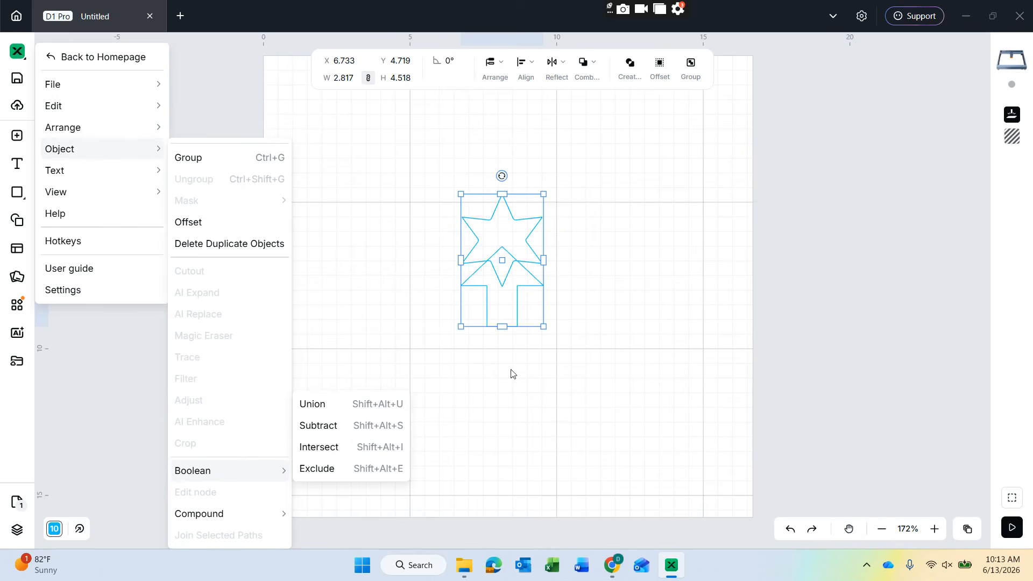
{"action": "left_click", "coordinate": [339, 404]}
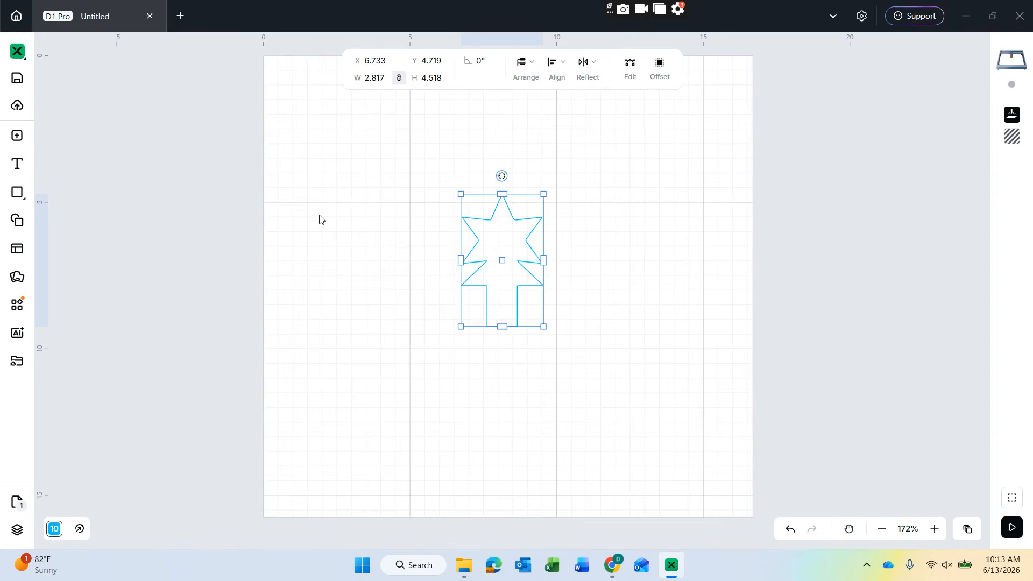
{"action": "key", "text": "ctrl+z"}
Apply Boolean Intersect to the star and arrow, and enlarge the resulting shape to about 3.7 by 4.9 in.
{"action": "left_click", "coordinate": [17, 51]}
{"action": "mouse_move", "coordinate": [59, 149]}
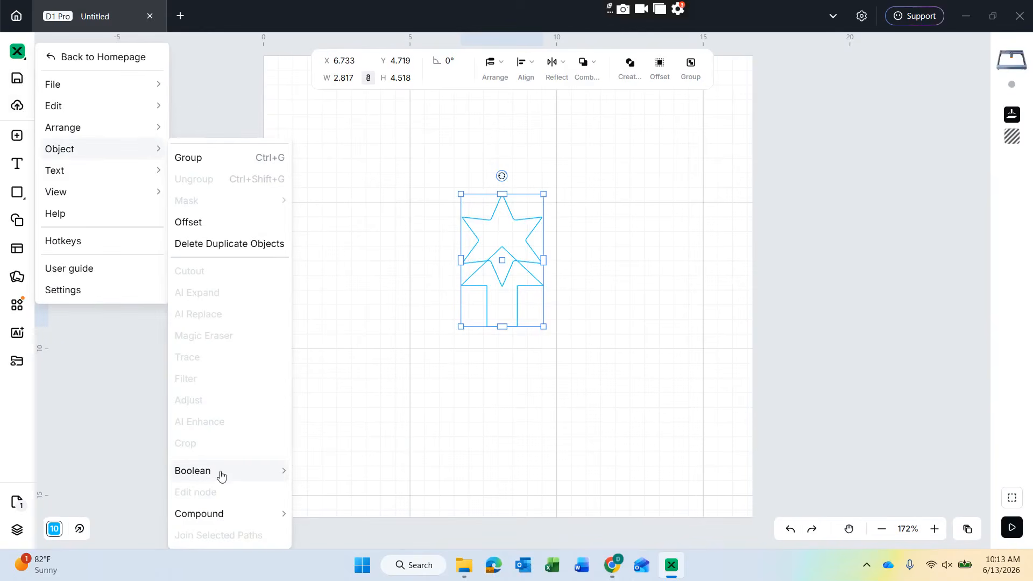
{"action": "left_click", "coordinate": [341, 448]}
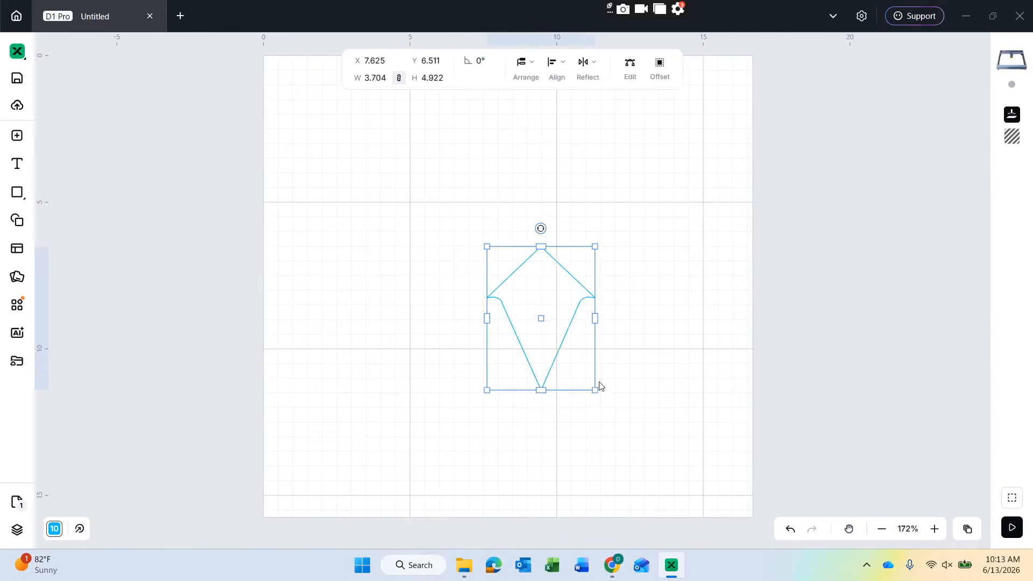
{"action": "left_click_drag", "start_coordinate": [599, 385], "coordinate": [601, 387]}
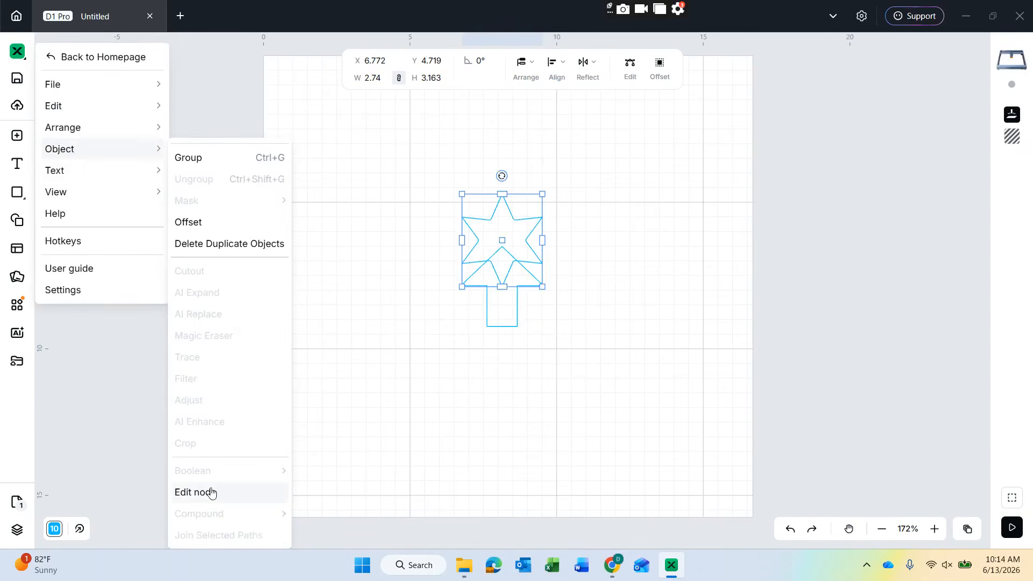
Distort the star in node editing by pulling four of its nodes outward, move the edited star, and undo the changes.
{"action": "left_click", "coordinate": [207, 491]}
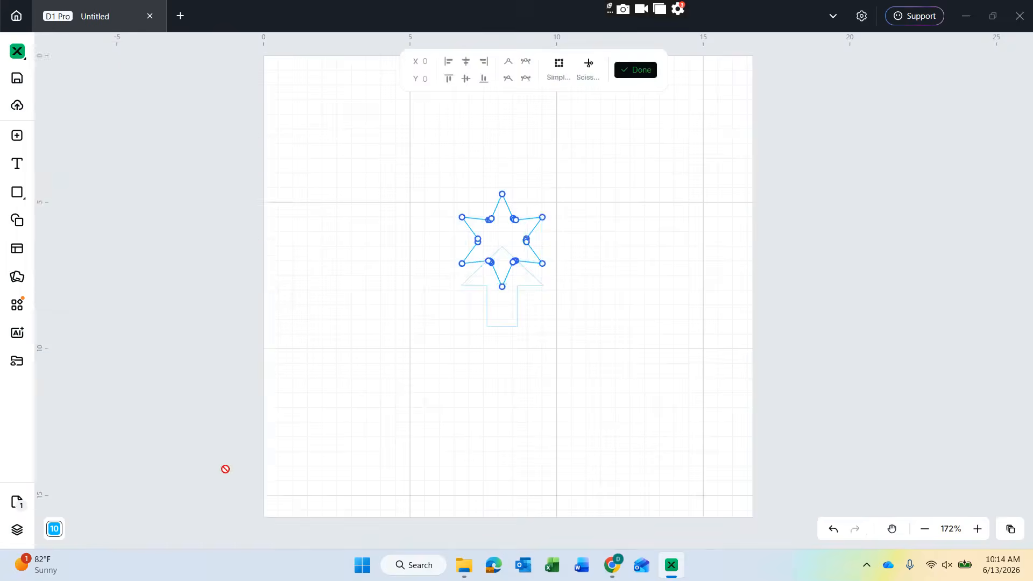
{"action": "left_click", "coordinate": [477, 243]}
{"action": "left_click_drag", "start_coordinate": [478, 242], "coordinate": [409, 249]}
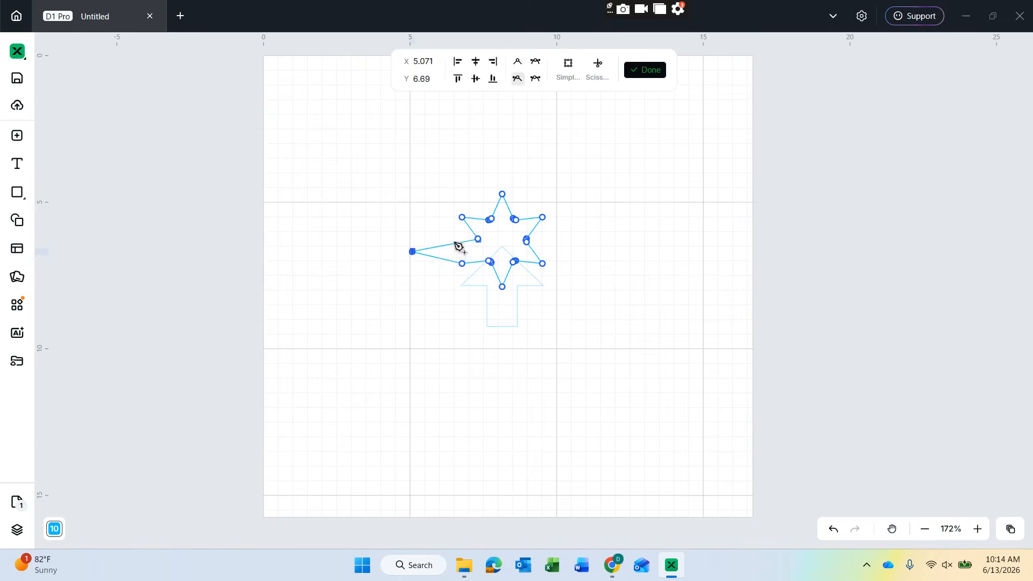
{"action": "left_click", "coordinate": [523, 243]}
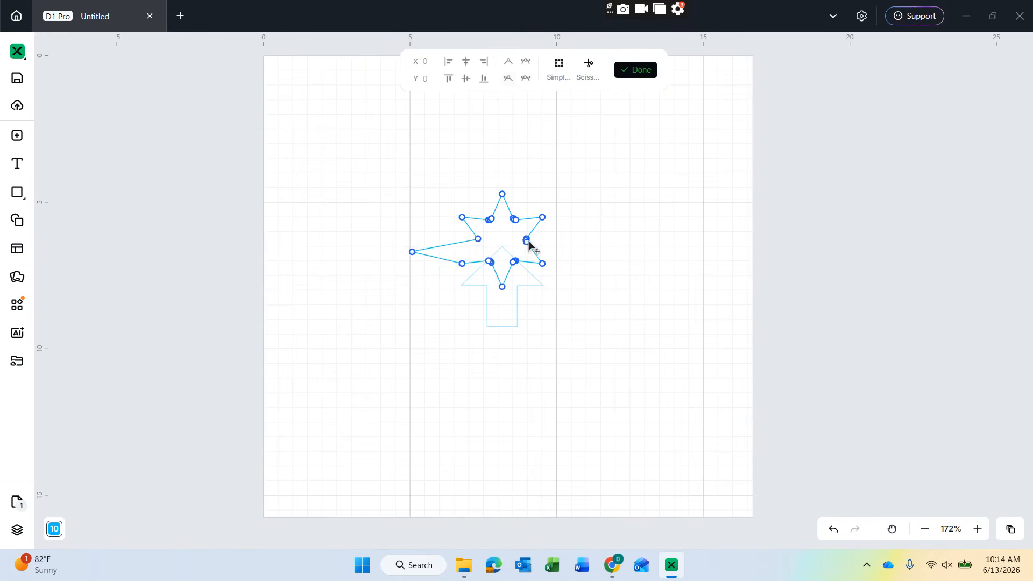
{"action": "left_click_drag", "start_coordinate": [527, 242], "coordinate": [681, 314]}
{"action": "left_click_drag", "start_coordinate": [502, 286], "coordinate": [422, 334]}
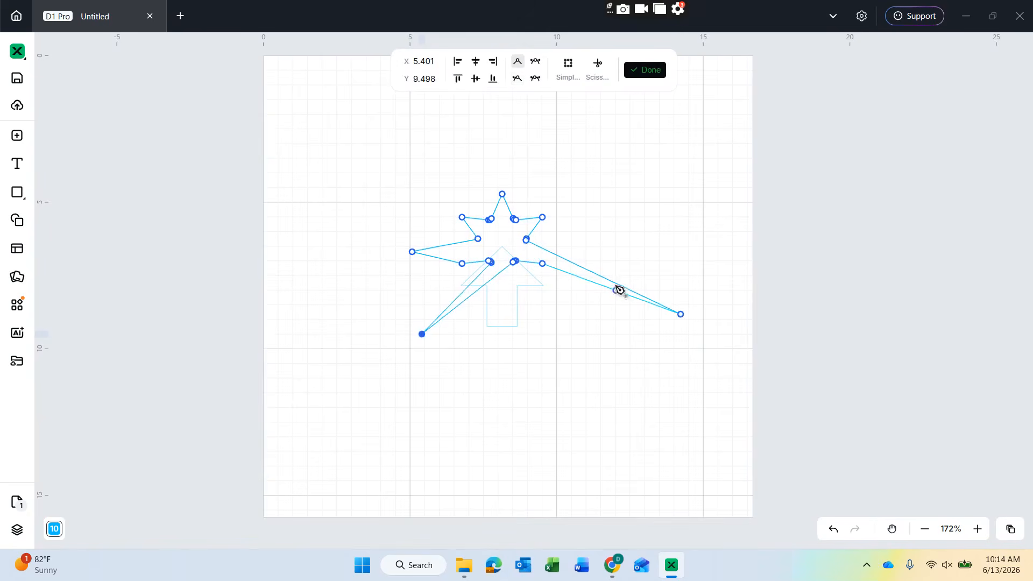
{"action": "left_click_drag", "start_coordinate": [503, 195], "coordinate": [623, 171]}
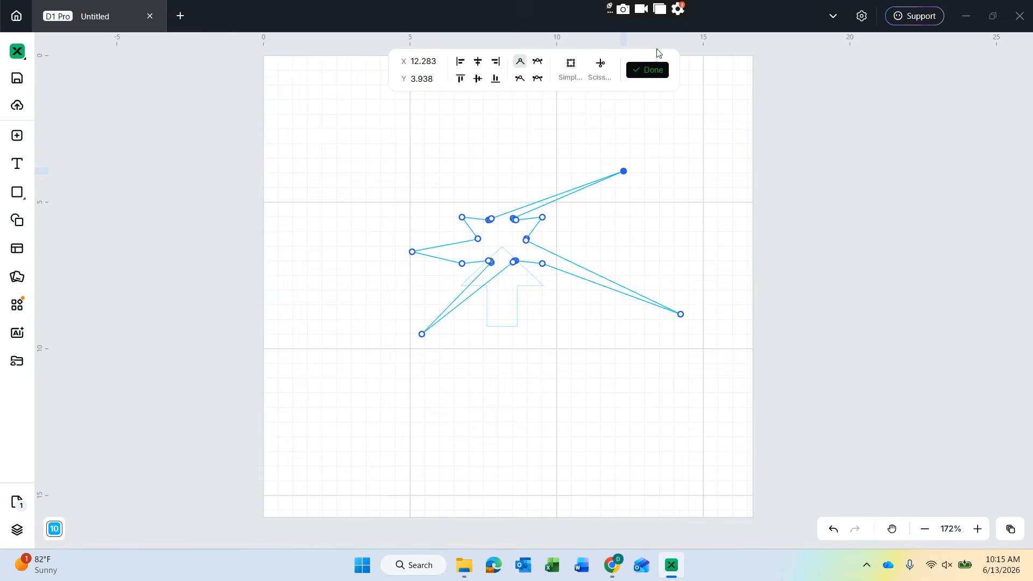
{"action": "left_click", "coordinate": [647, 70]}
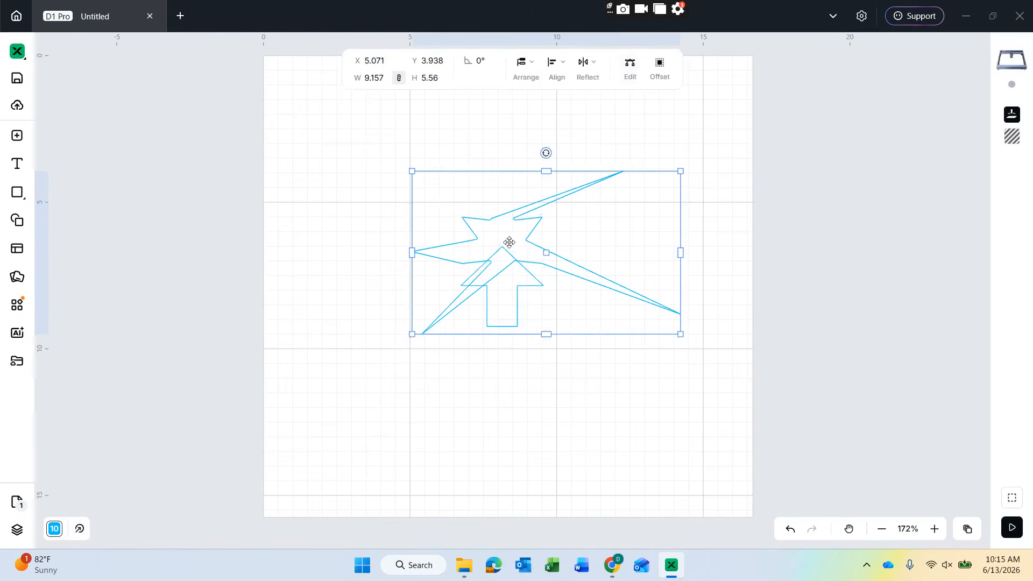
{"action": "left_click_drag", "start_coordinate": [509, 243], "coordinate": [433, 205]}
{"action": "key", "text": "ctrl+z"}
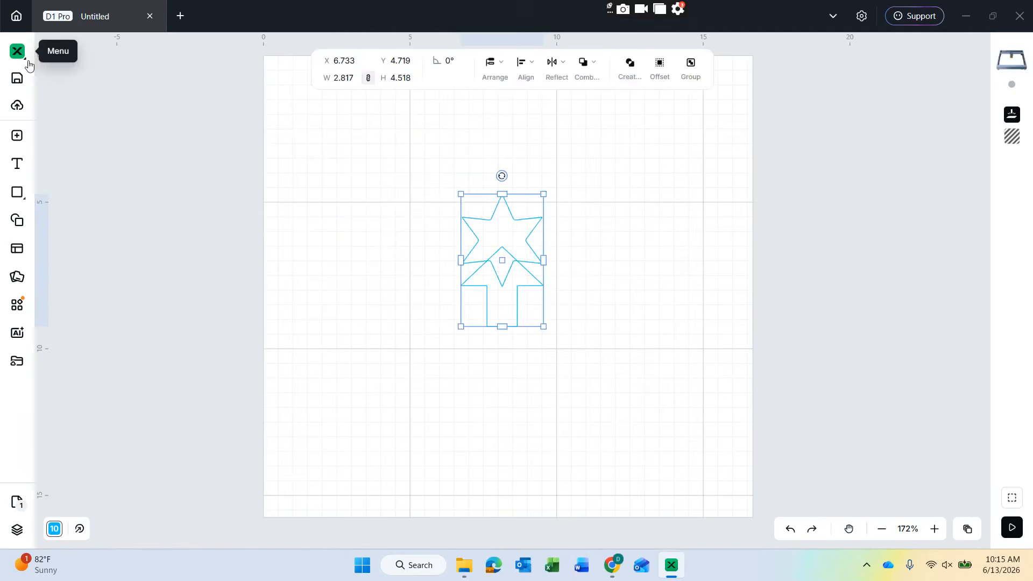
Create a compound vector from the star and arrow.
{"action": "left_click", "coordinate": [18, 52]}
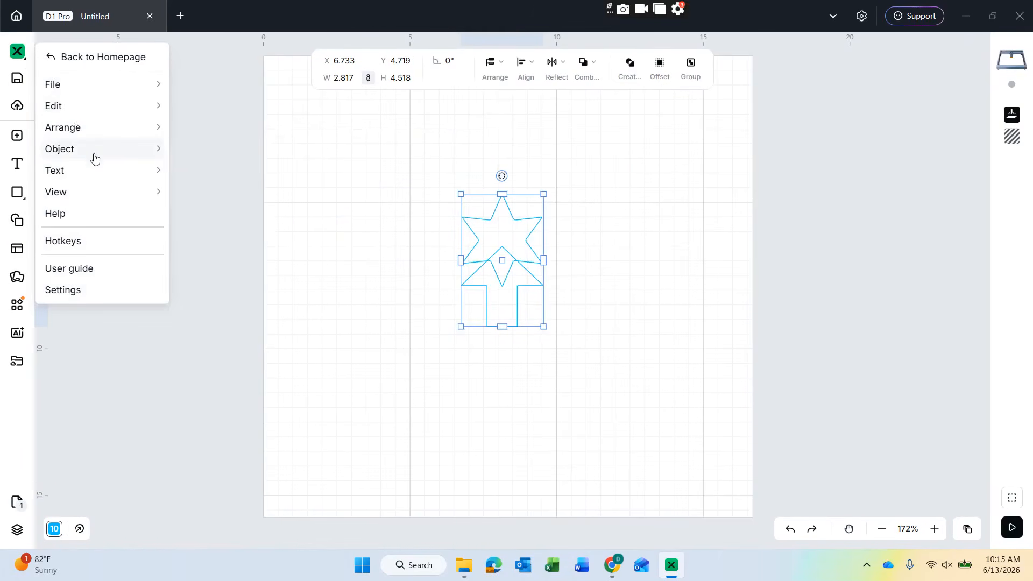
{"action": "mouse_move", "coordinate": [95, 153]}
{"action": "mouse_move", "coordinate": [196, 513]}
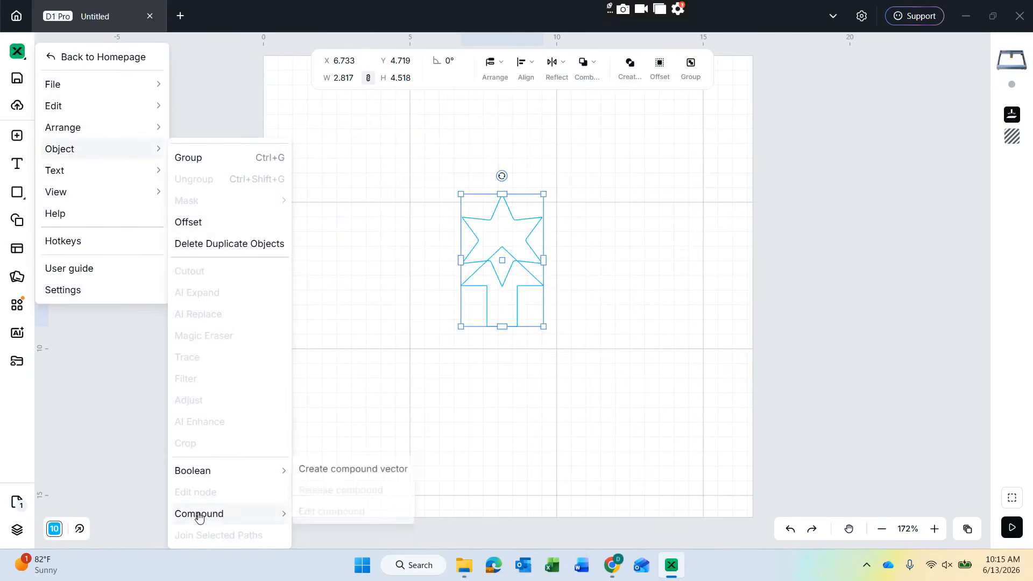
{"action": "left_click", "coordinate": [318, 468]}
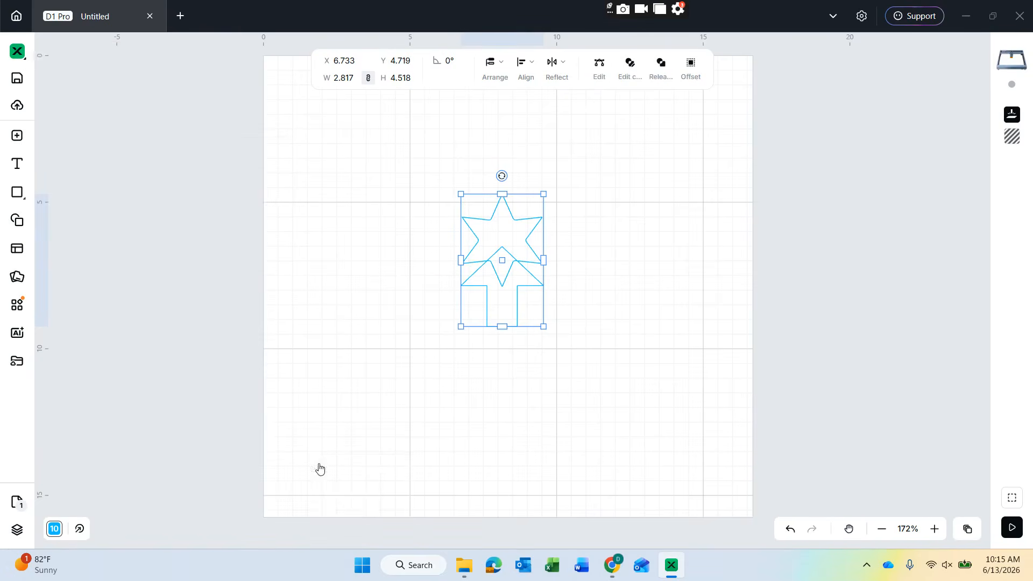
Release the compound made from the star and arrow back into separate shapes.
{"action": "left_click", "coordinate": [17, 52]}
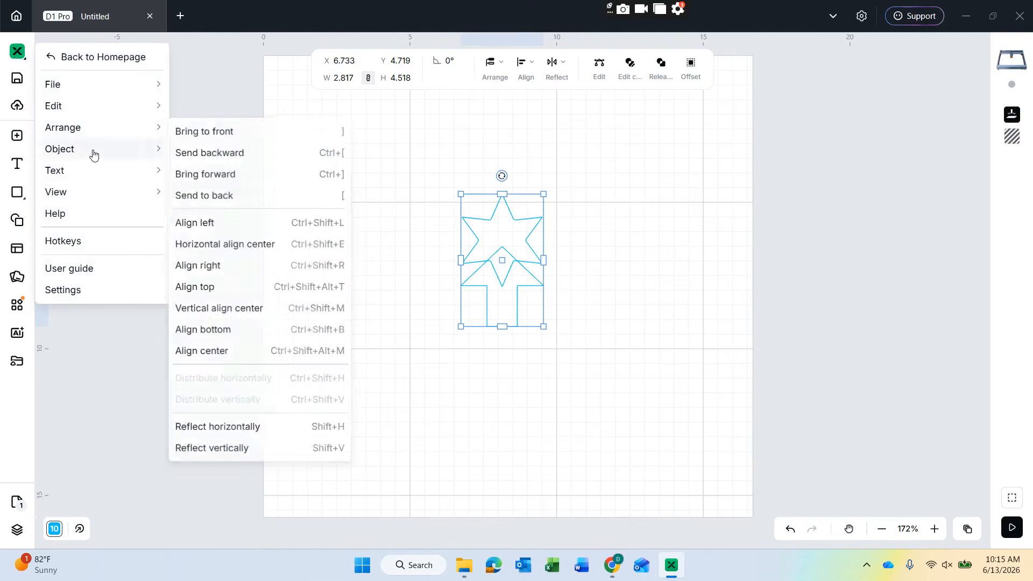
{"action": "mouse_move", "coordinate": [93, 155]}
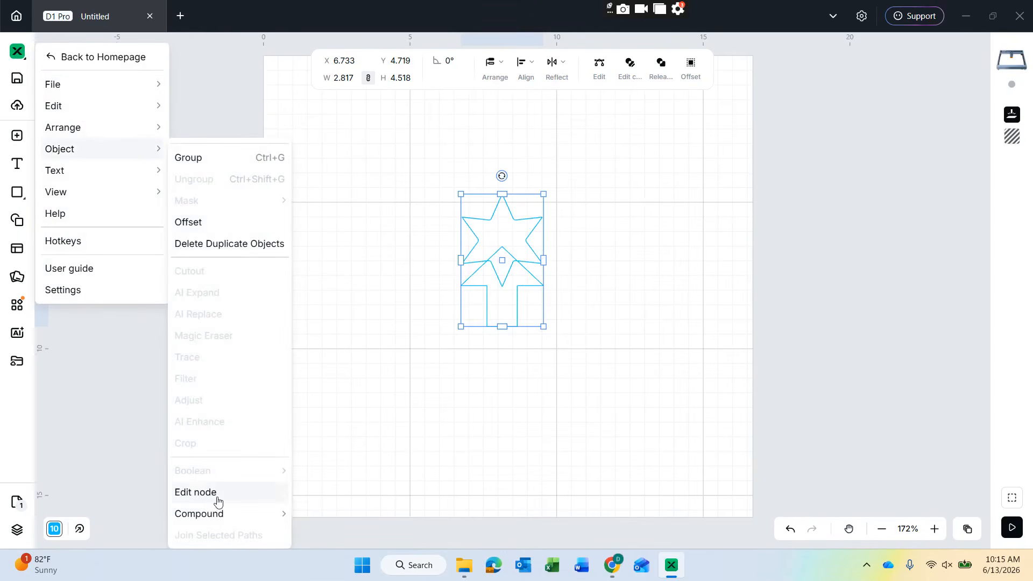
{"action": "mouse_move", "coordinate": [227, 515]}
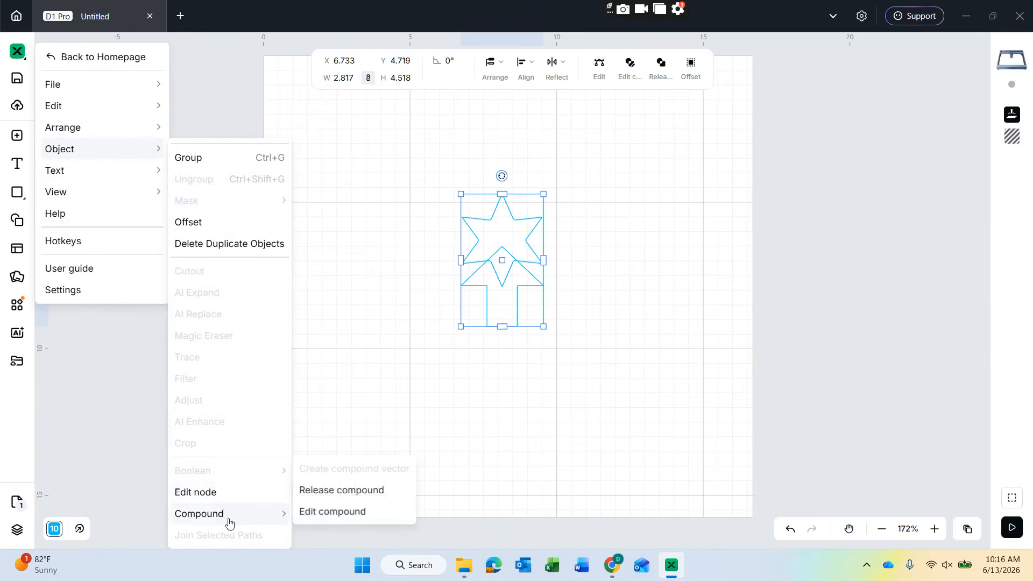
{"action": "left_click", "coordinate": [304, 498]}
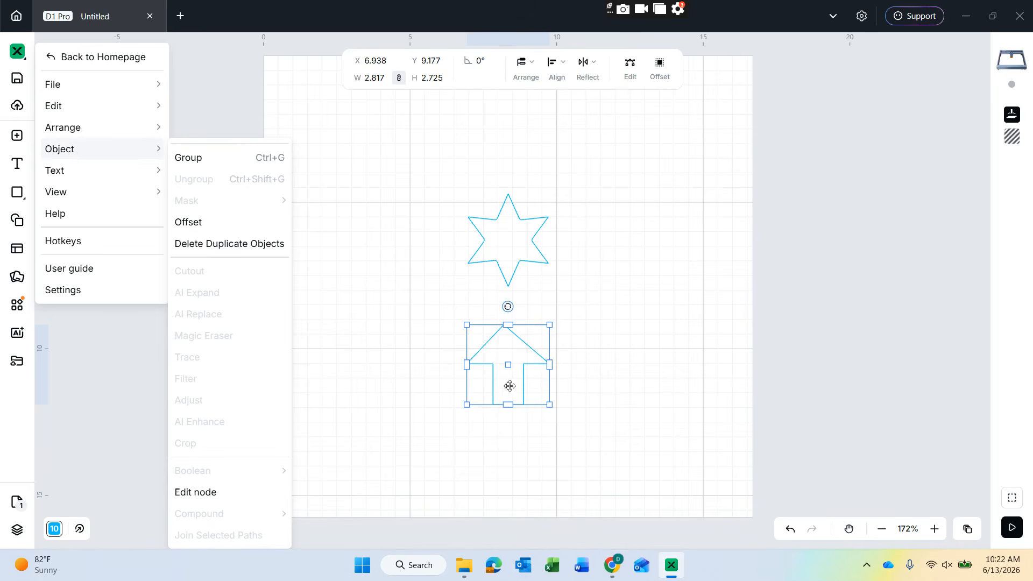
Edit the arrow's nodes, cut the left slanted edge of its head with Scissors, and finish node editing.
{"action": "left_click", "coordinate": [528, 357]}
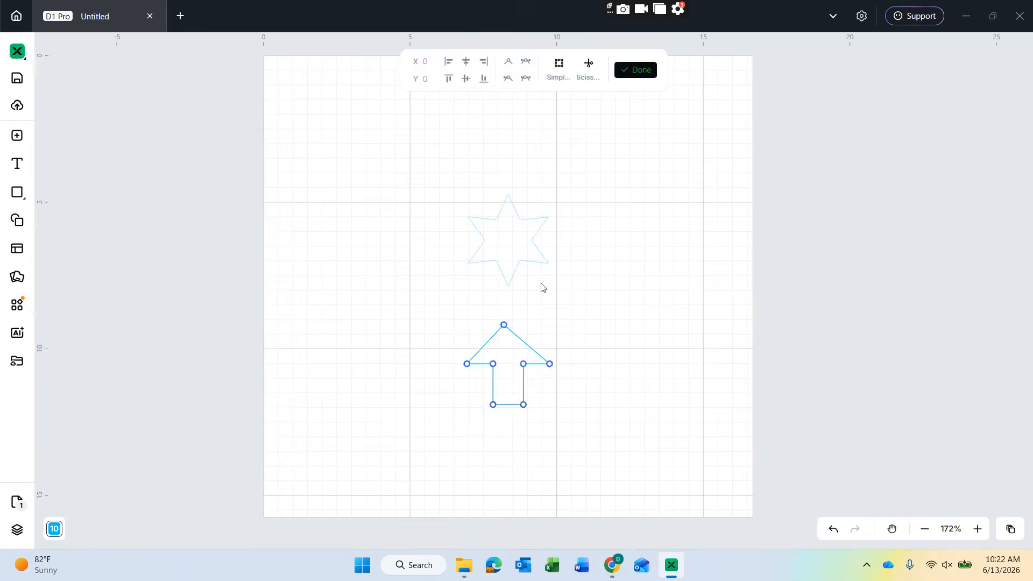
{"action": "left_click", "coordinate": [588, 66]}
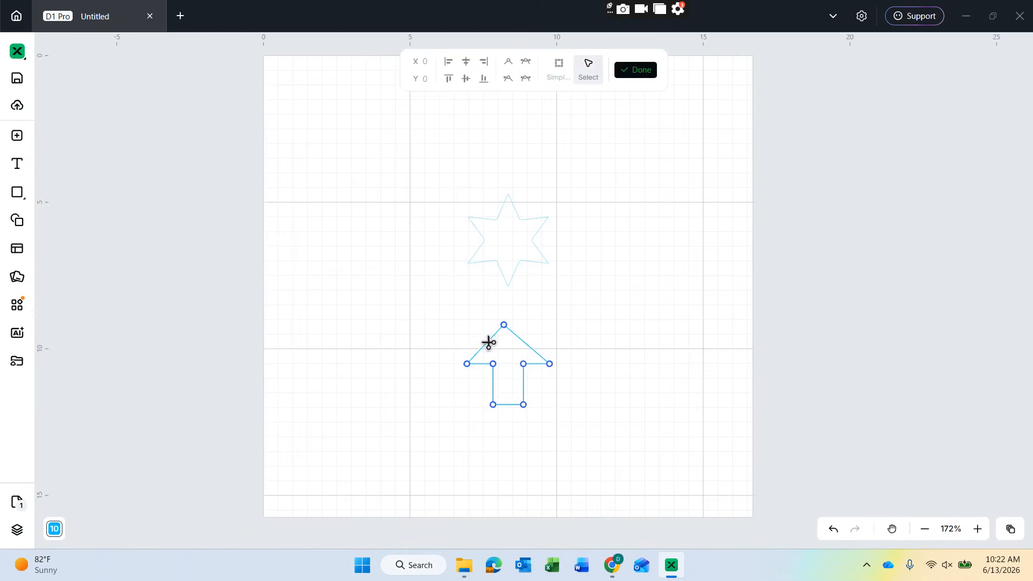
{"action": "left_click", "coordinate": [490, 345]}
{"action": "left_click", "coordinate": [635, 70]}
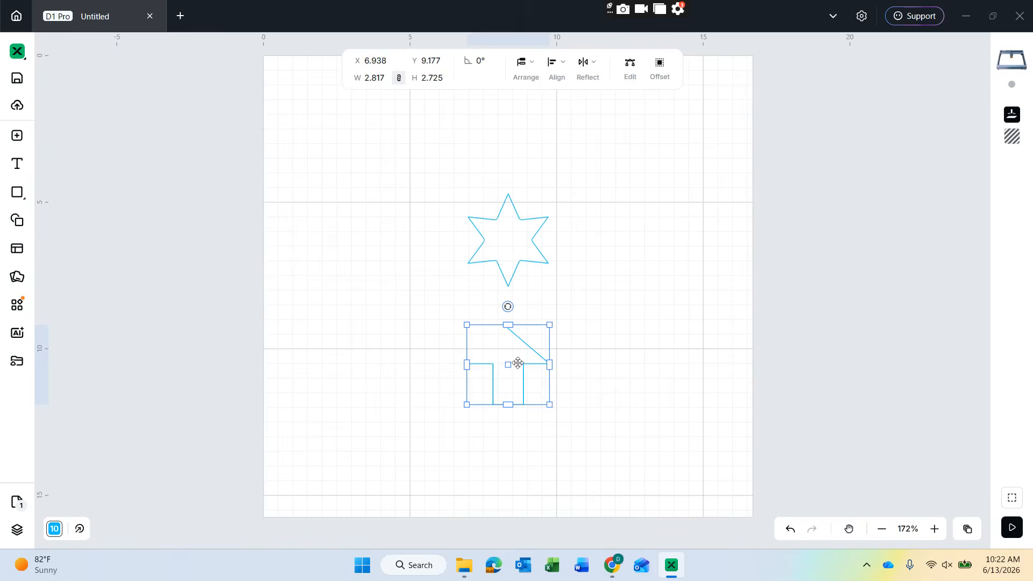
Close the open arrow outline with Join Selected Paths, using Join with Line and a 64 mm distance threshold.
{"action": "left_click", "coordinate": [16, 53]}
{"action": "mouse_move", "coordinate": [95, 160]}
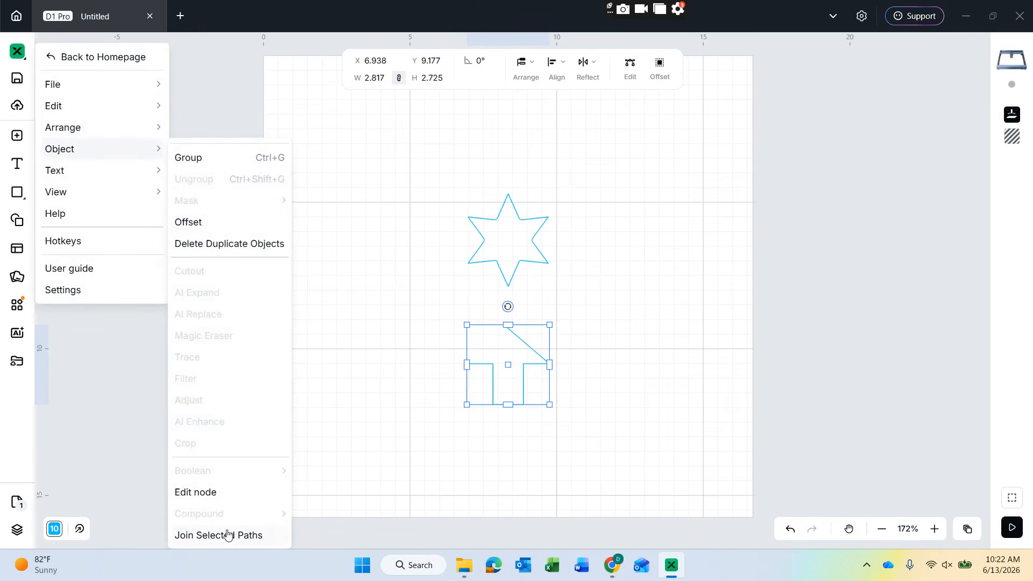
{"action": "left_click", "coordinate": [228, 534]}
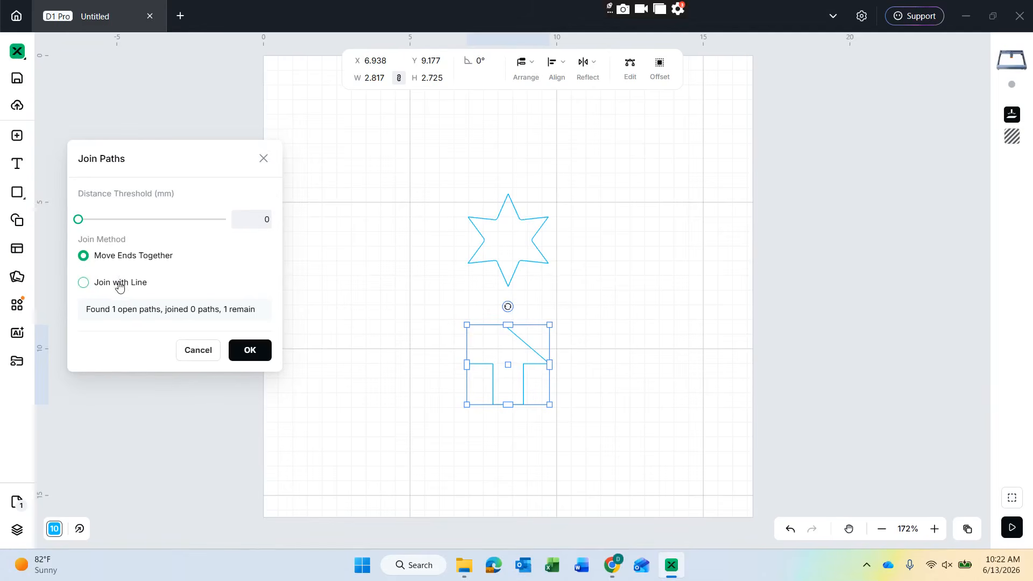
{"action": "left_click", "coordinate": [120, 285]}
{"action": "mouse_move", "coordinate": [80, 221]}
{"action": "left_click_drag", "start_coordinate": [81, 224], "coordinate": [197, 227]}
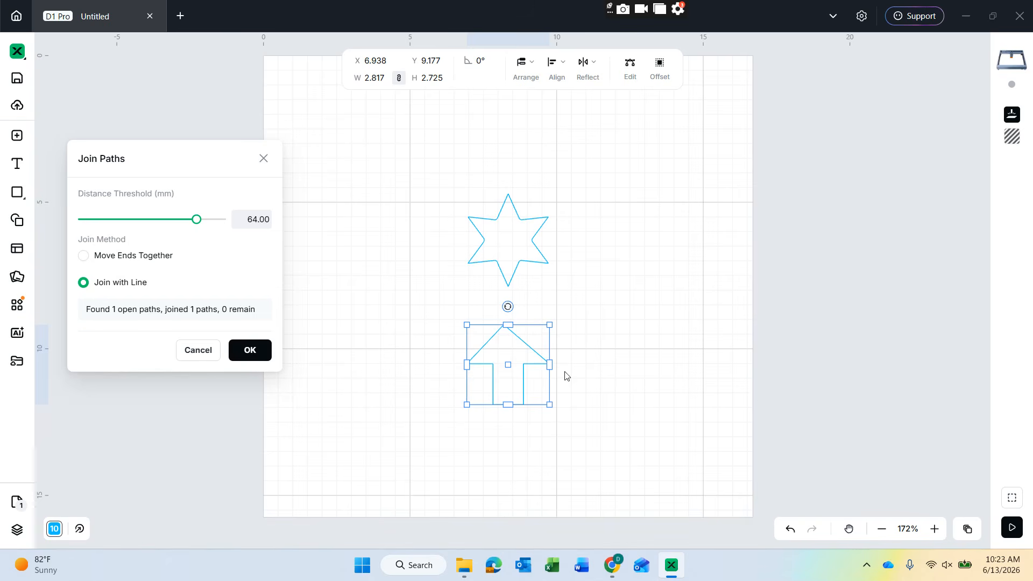
{"action": "left_click", "coordinate": [250, 350]}
{"action": "left_click", "coordinate": [389, 412]}
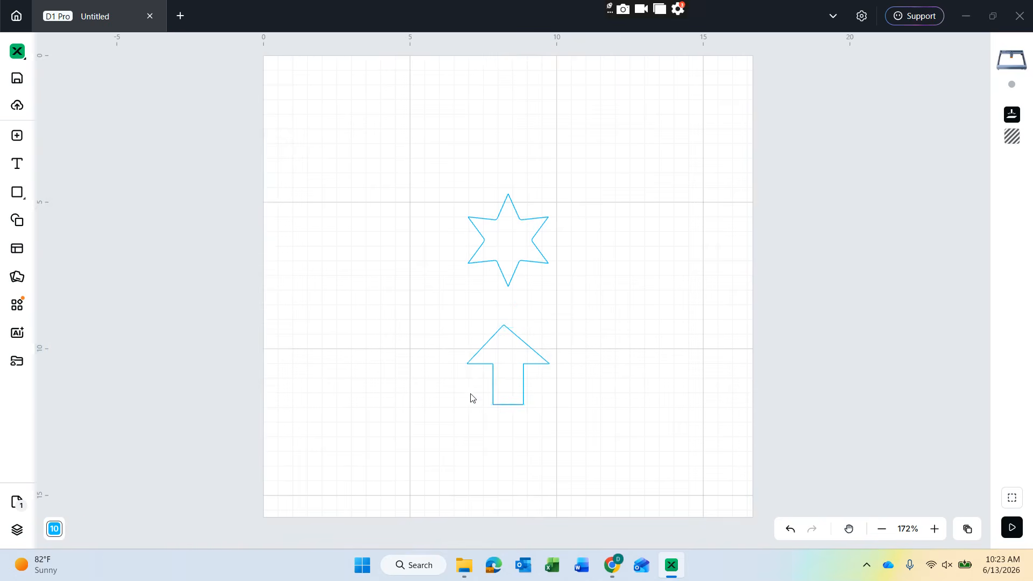
Add the text "Hello" near the middle of the canvas and close the font list.
{"action": "left_click", "coordinate": [17, 51]}
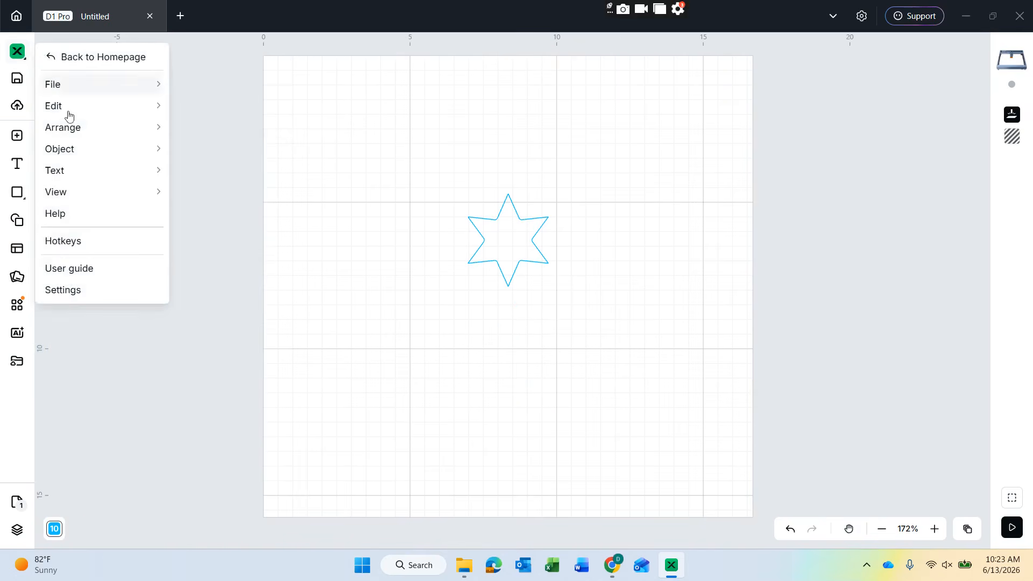
{"action": "mouse_move", "coordinate": [80, 149]}
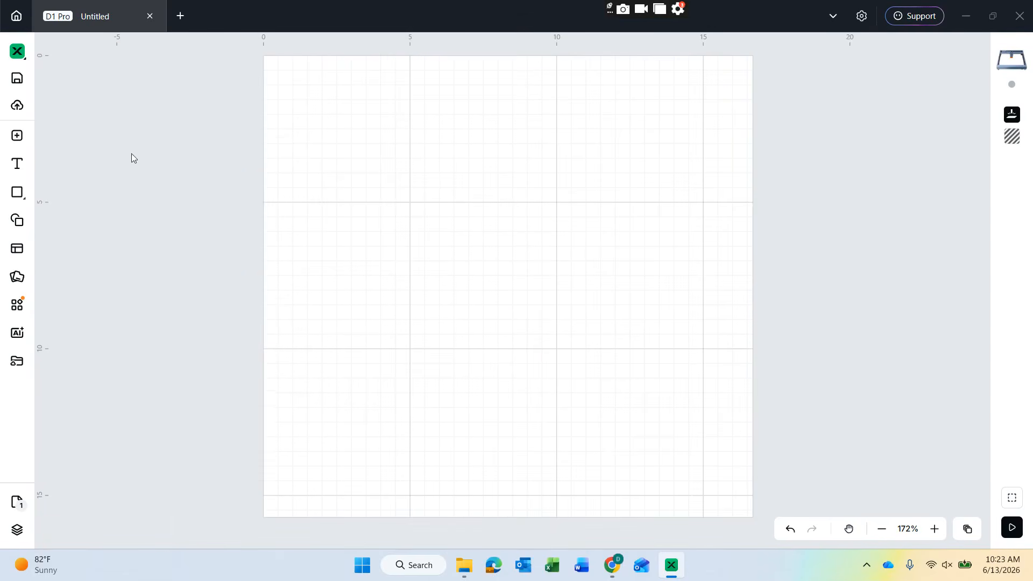
{"action": "left_click", "coordinate": [15, 169]}
{"action": "left_click", "coordinate": [454, 253]}
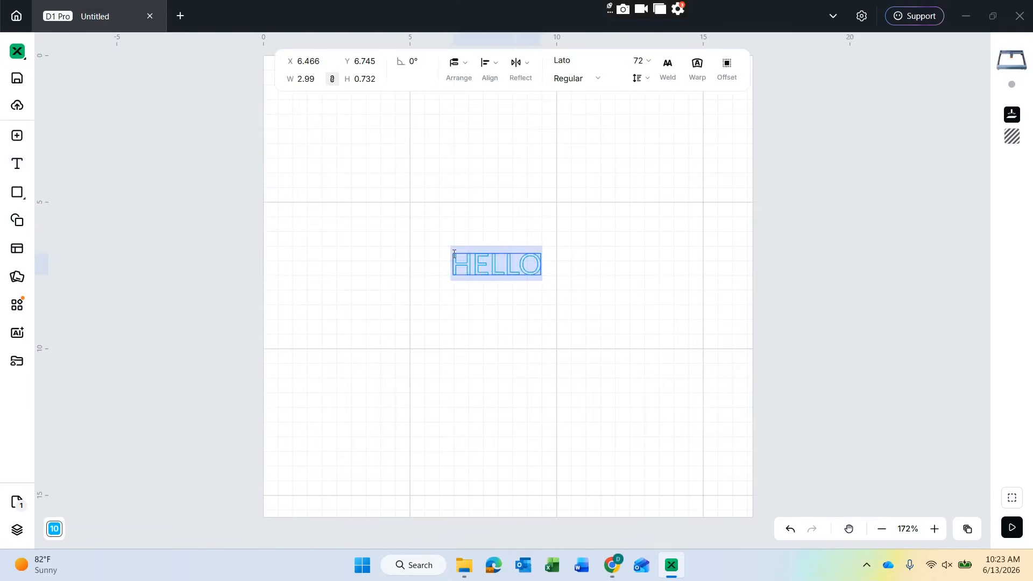
{"action": "type", "text": "Hello"}
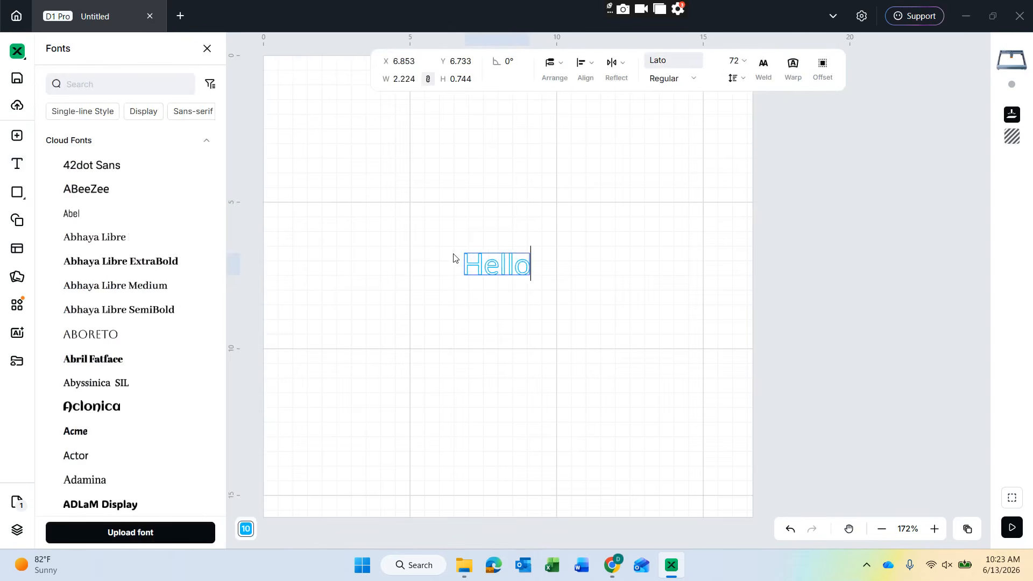
{"action": "left_click", "coordinate": [208, 49]}
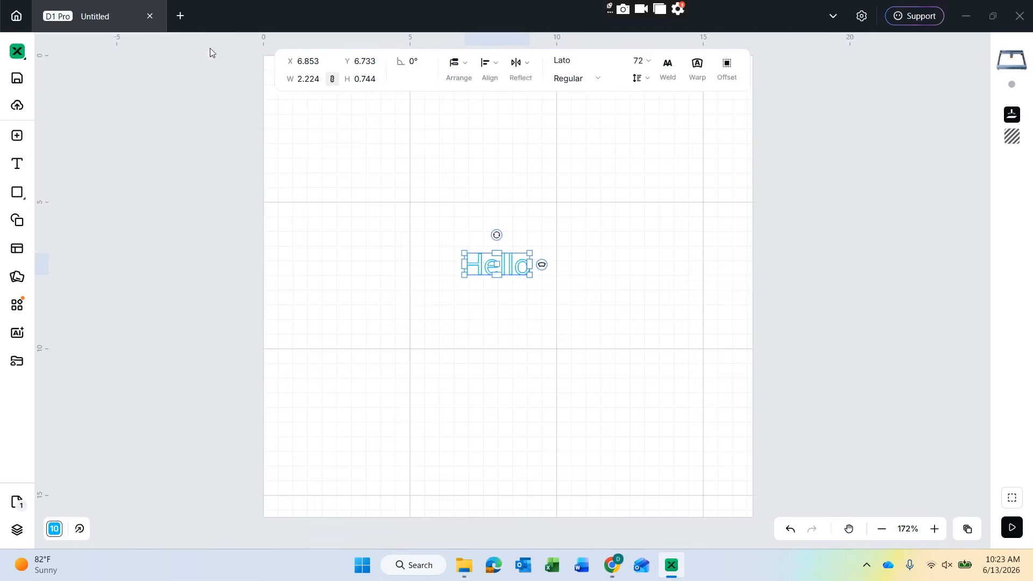
Change the case of the "Hello" text to Uppercase.
{"action": "left_click", "coordinate": [17, 51]}
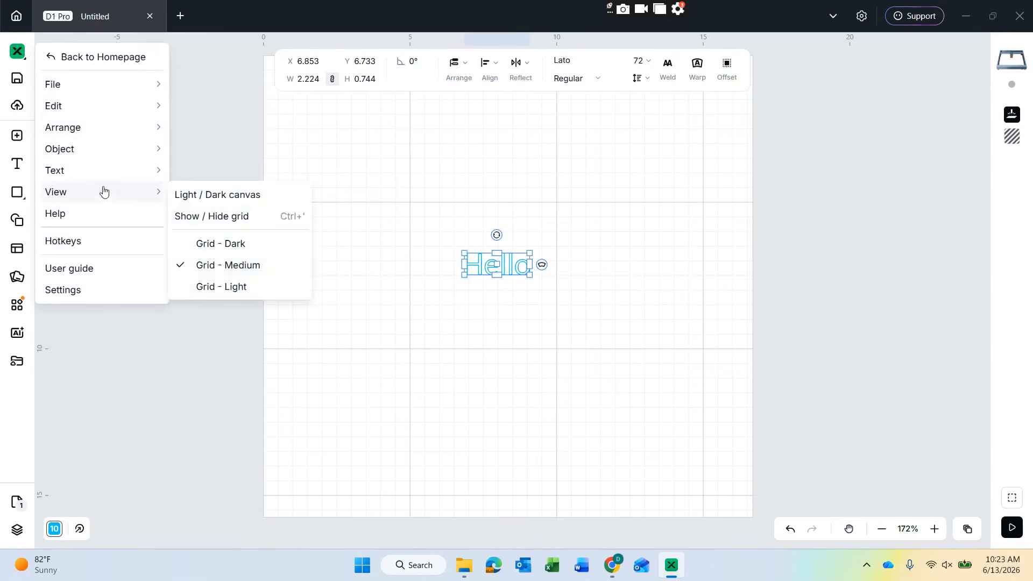
{"action": "mouse_move", "coordinate": [106, 171]}
{"action": "mouse_move", "coordinate": [214, 179]}
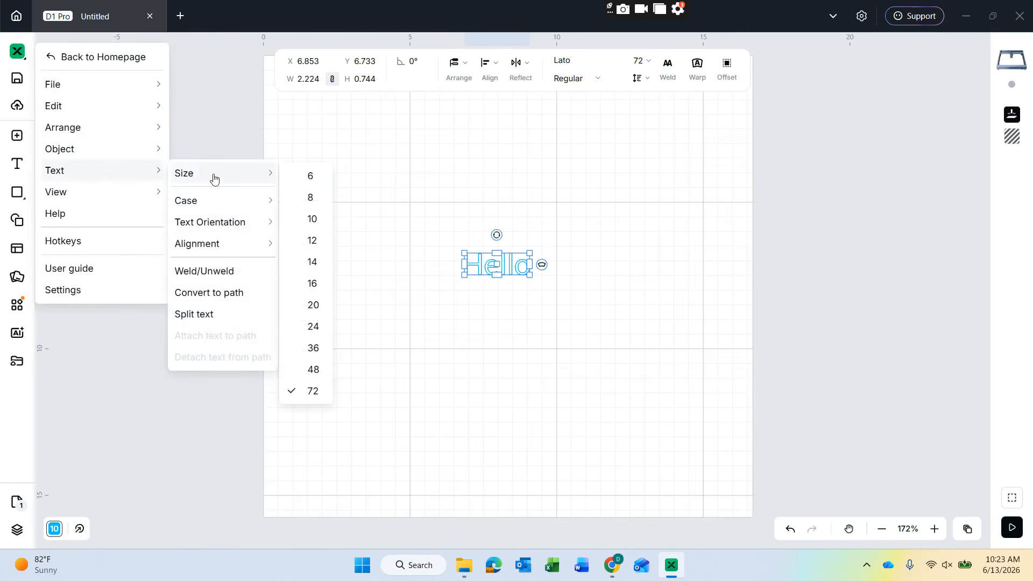
{"action": "mouse_move", "coordinate": [240, 210]}
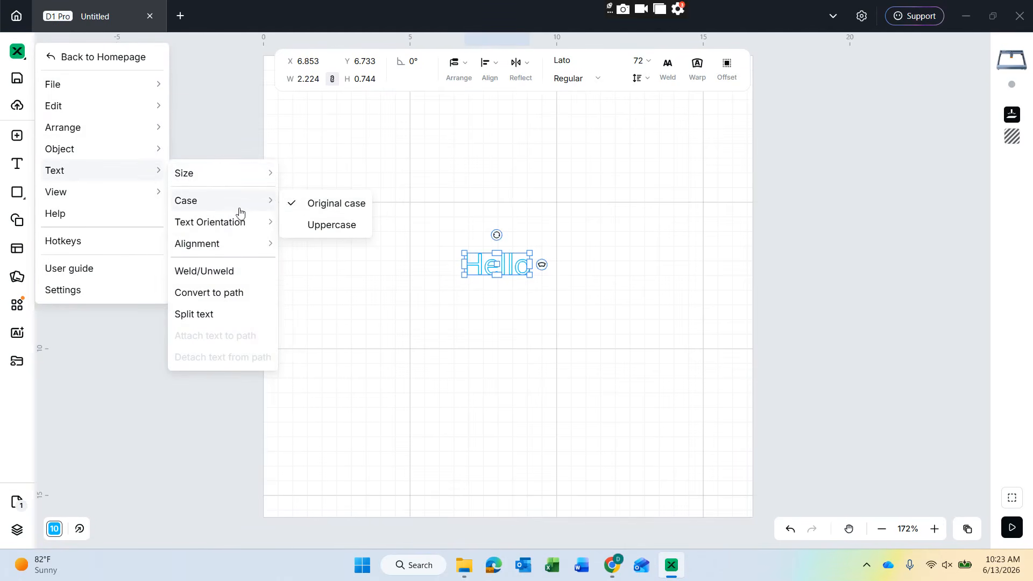
{"action": "left_click", "coordinate": [326, 235]}
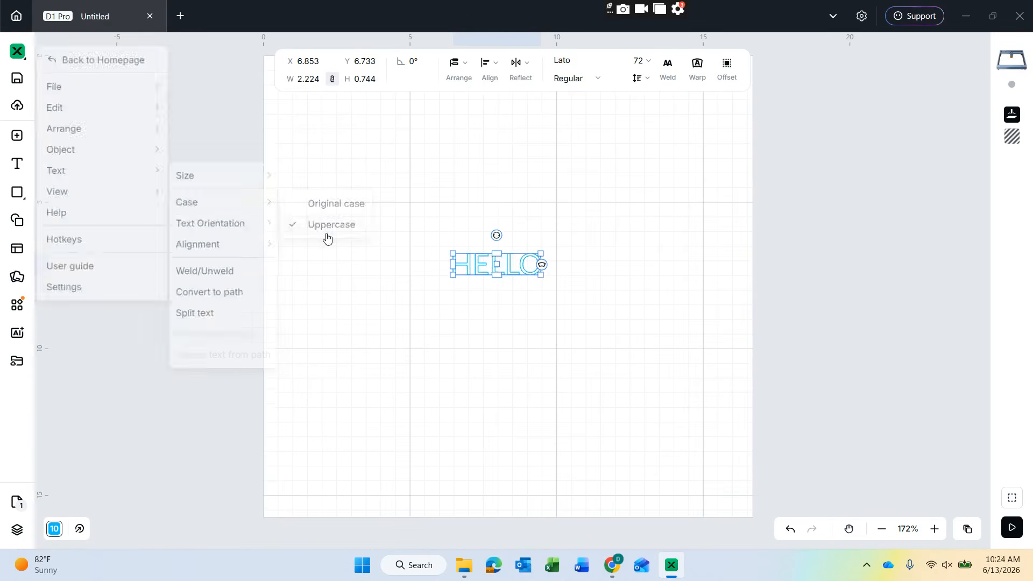
Weld the letters of the HELLO text, and convert the text to a path.
{"action": "left_click", "coordinate": [18, 51]}
{"action": "mouse_move", "coordinate": [234, 230]}
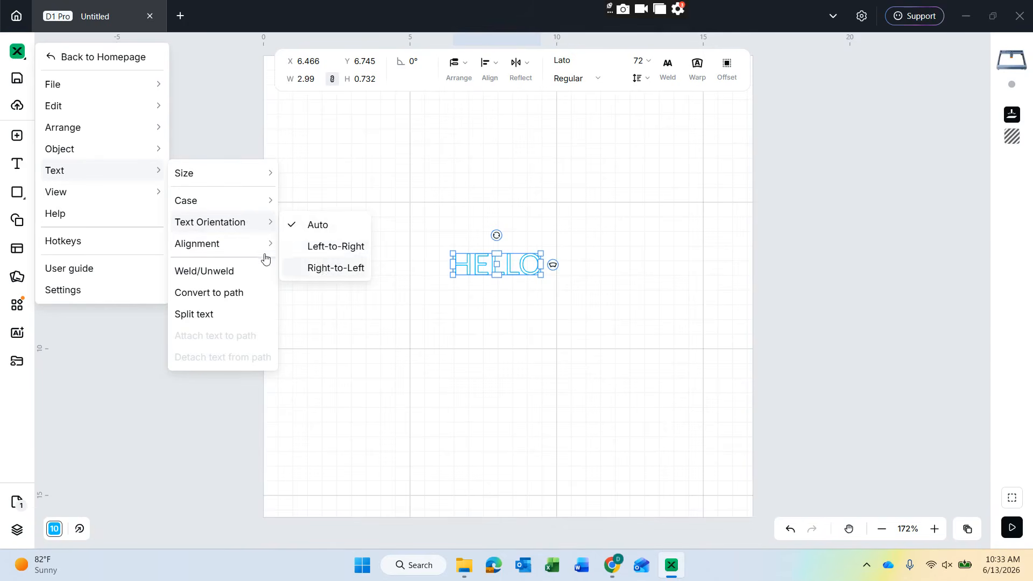
{"action": "mouse_move", "coordinate": [242, 251]}
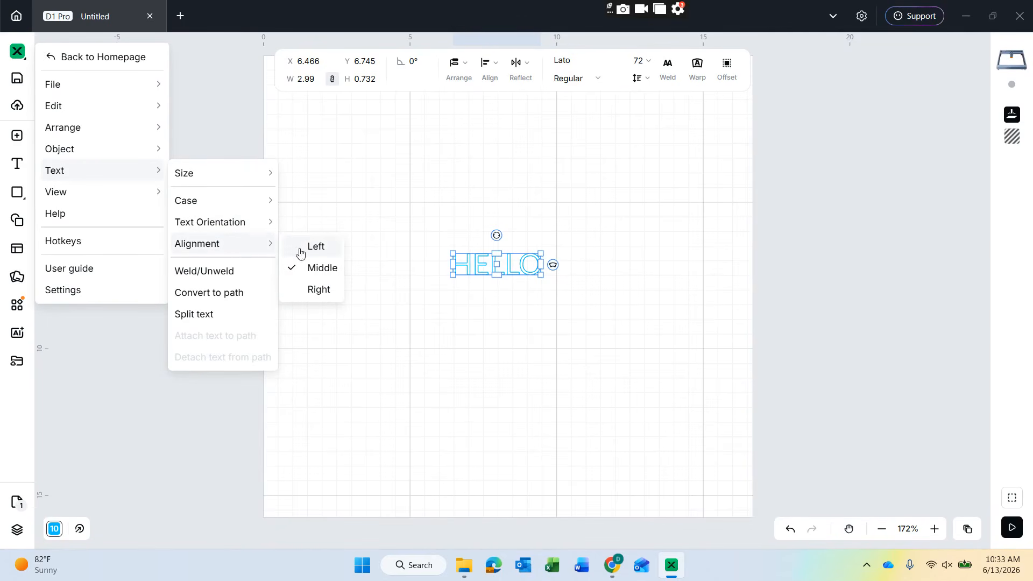
{"action": "left_click", "coordinate": [228, 276]}
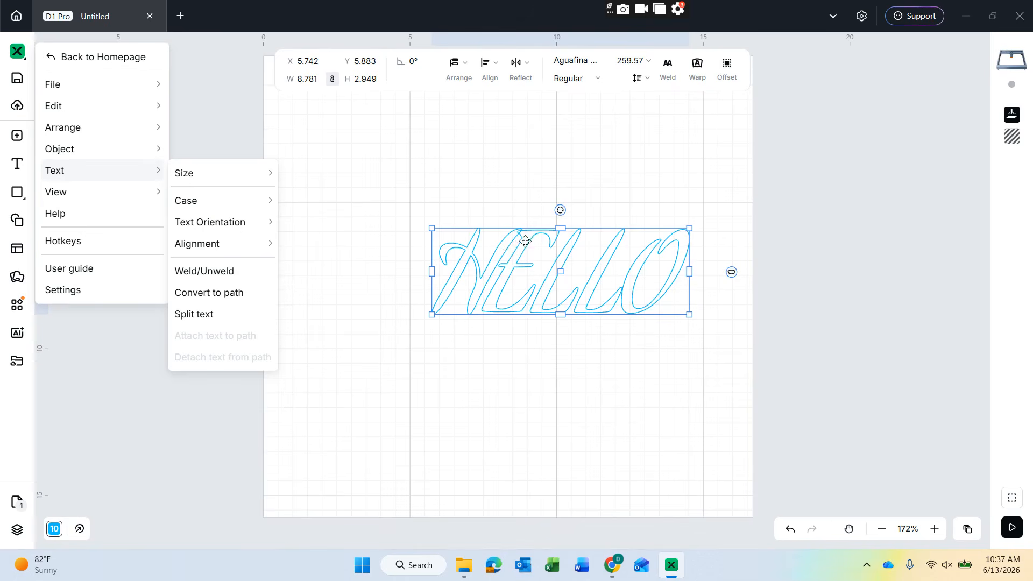
{"action": "left_click", "coordinate": [226, 270]}
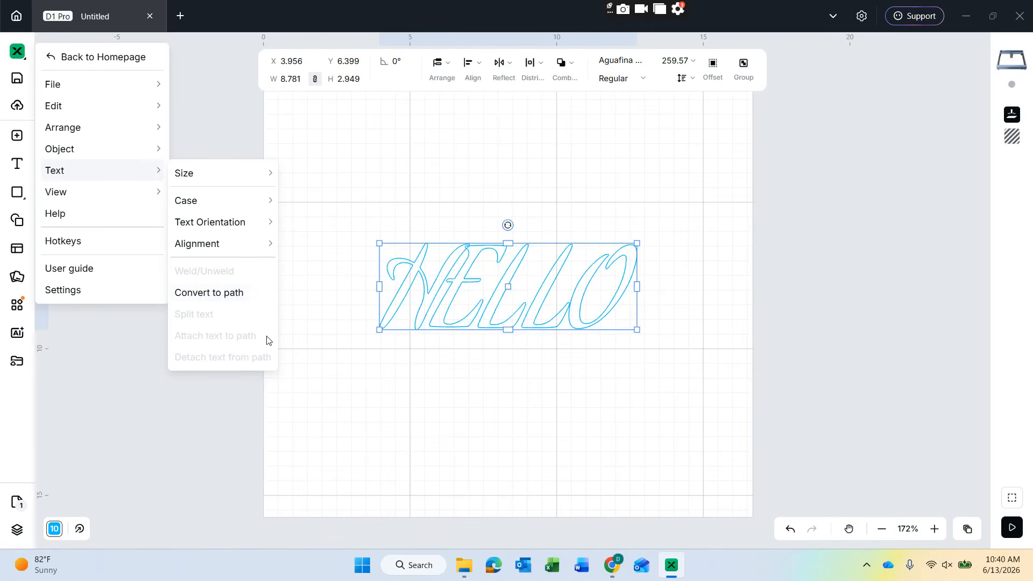
{"action": "left_click", "coordinate": [218, 298]}
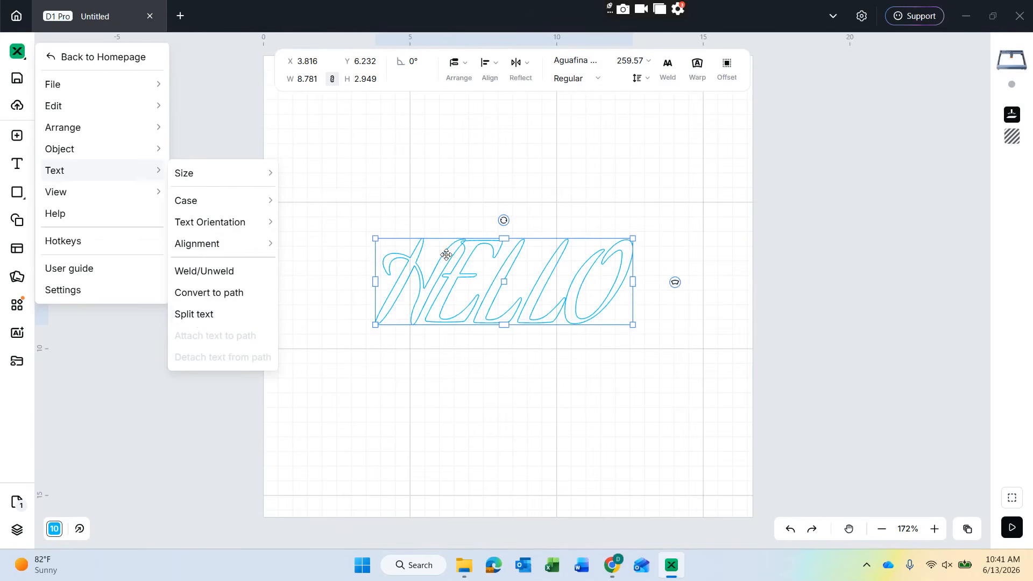
Split the HELLO text into separate letters, and spread the H, E, O and second L apart across the canvas.
{"action": "left_click", "coordinate": [243, 316]}
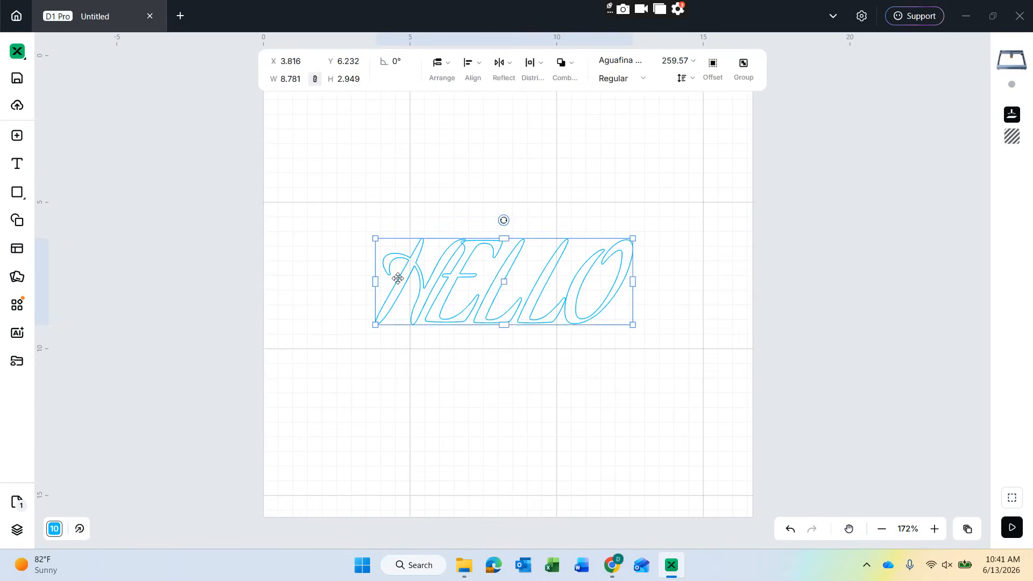
{"action": "left_click", "coordinate": [477, 369]}
{"action": "left_click", "coordinate": [415, 299]}
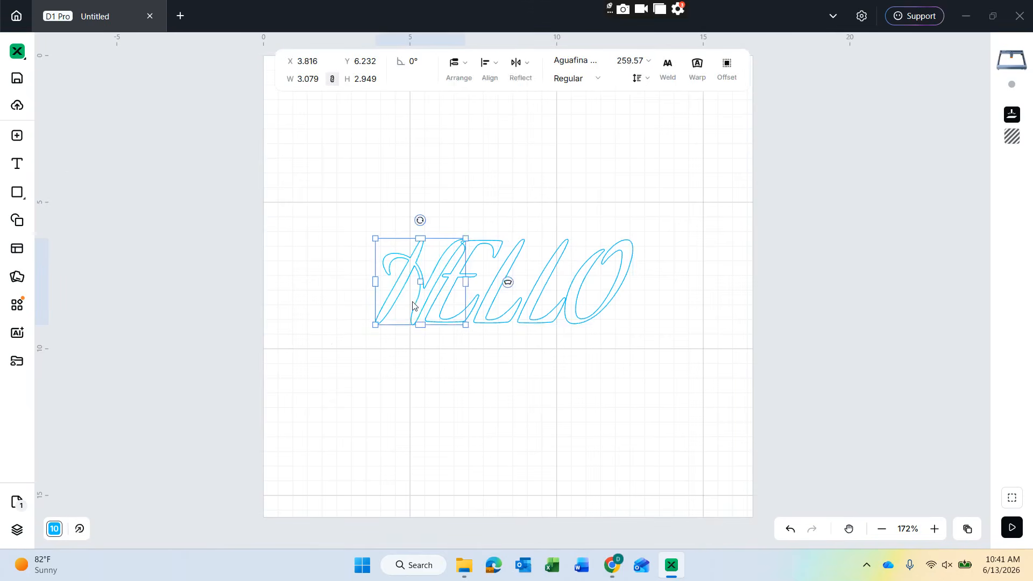
{"action": "left_click_drag", "start_coordinate": [393, 330], "coordinate": [362, 364]}
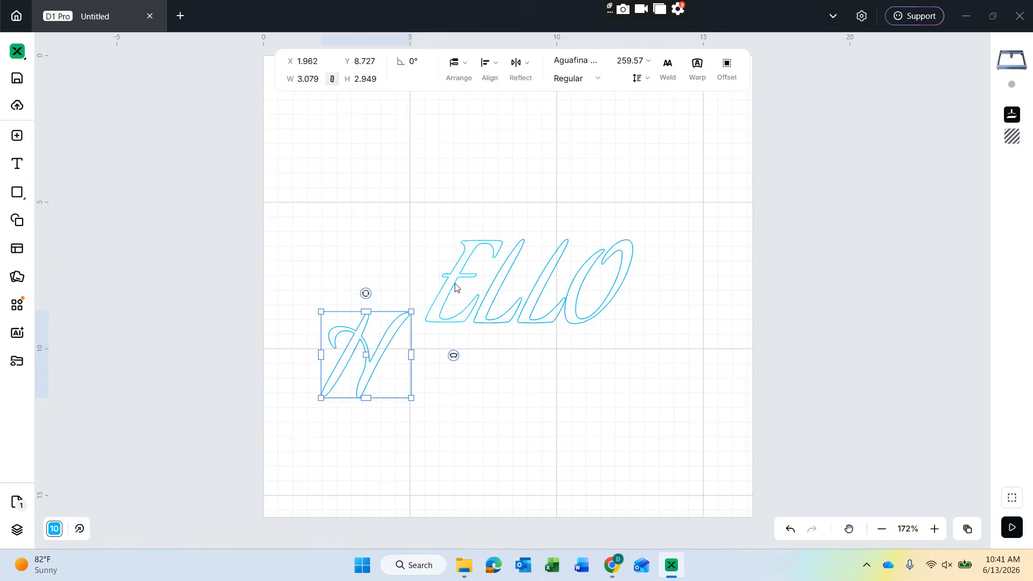
{"action": "left_click_drag", "start_coordinate": [500, 304], "coordinate": [500, 223]}
{"action": "left_click_drag", "start_coordinate": [580, 308], "coordinate": [460, 400]}
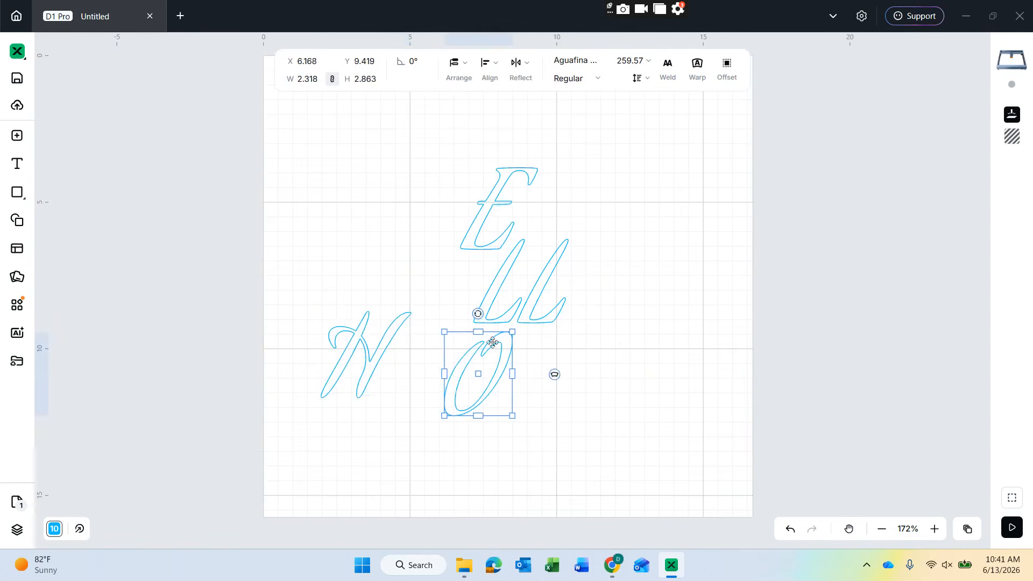
{"action": "left_click_drag", "start_coordinate": [532, 304], "coordinate": [592, 381]}
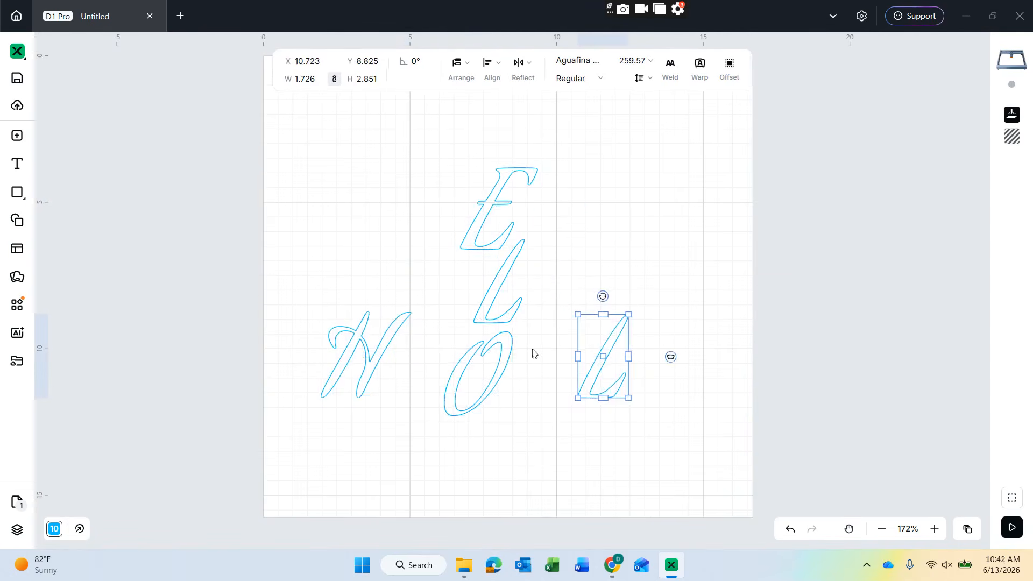
Switch the canvas grid to Dark, and change it to Light.
{"action": "mouse_move", "coordinate": [102, 180]}
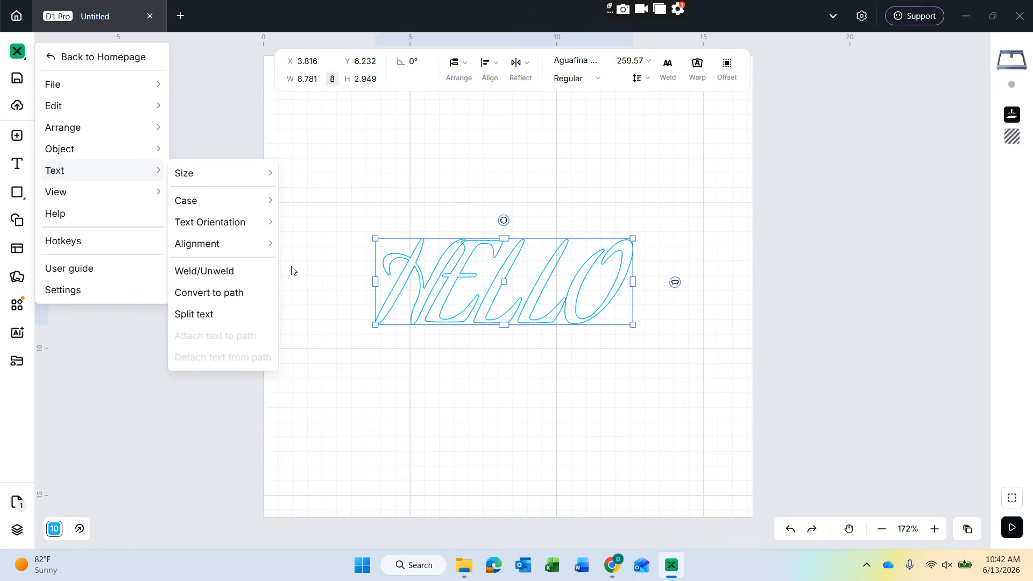
{"action": "mouse_move", "coordinate": [132, 197]}
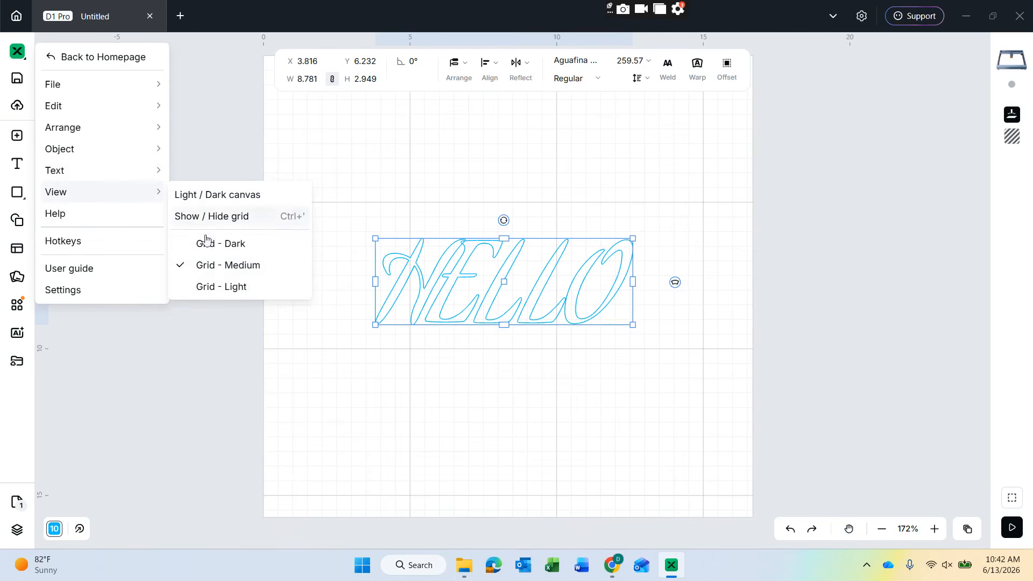
{"action": "left_click", "coordinate": [223, 253]}
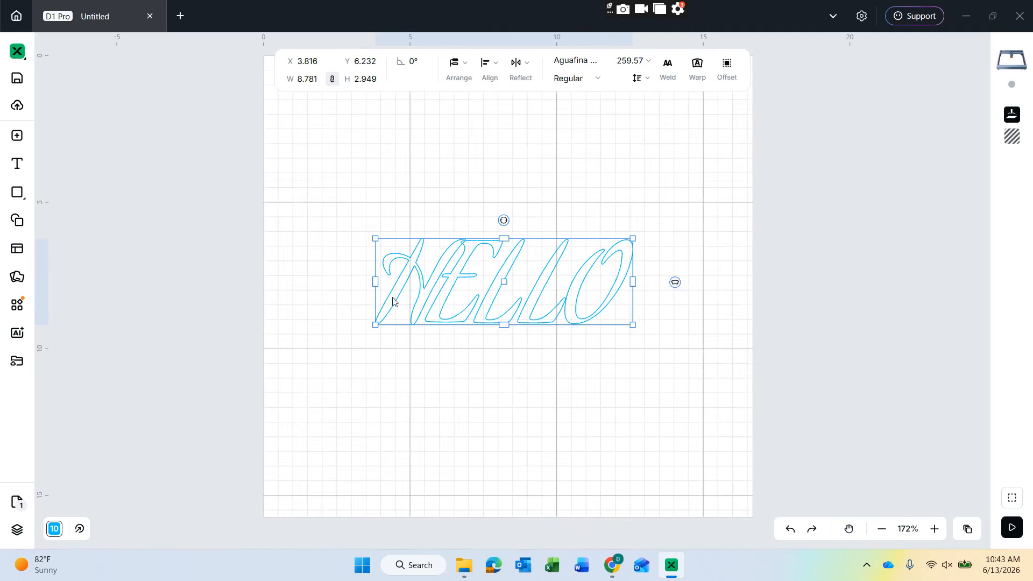
{"action": "left_click", "coordinate": [17, 51]}
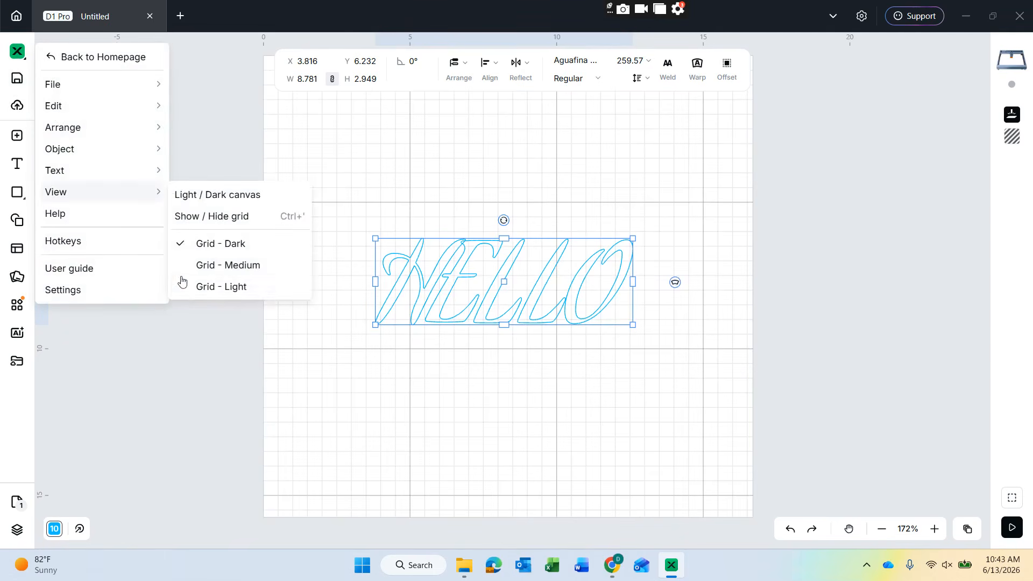
{"action": "left_click", "coordinate": [189, 286]}
{"action": "left_click", "coordinate": [17, 51]}
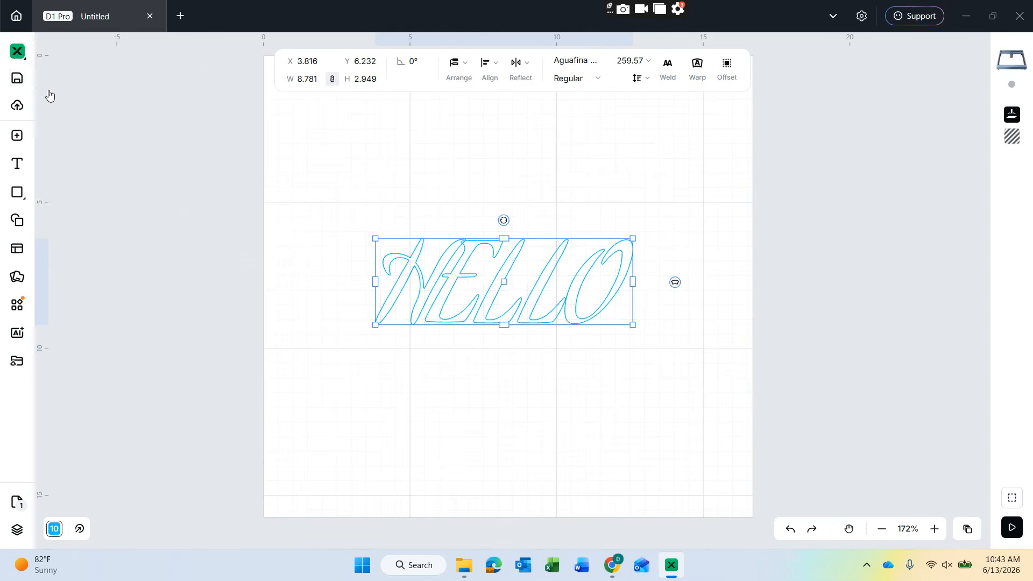
Set the canvas grid to Medium, and toggle the grid's visibility off and on again.
{"action": "mouse_move", "coordinate": [99, 201]}
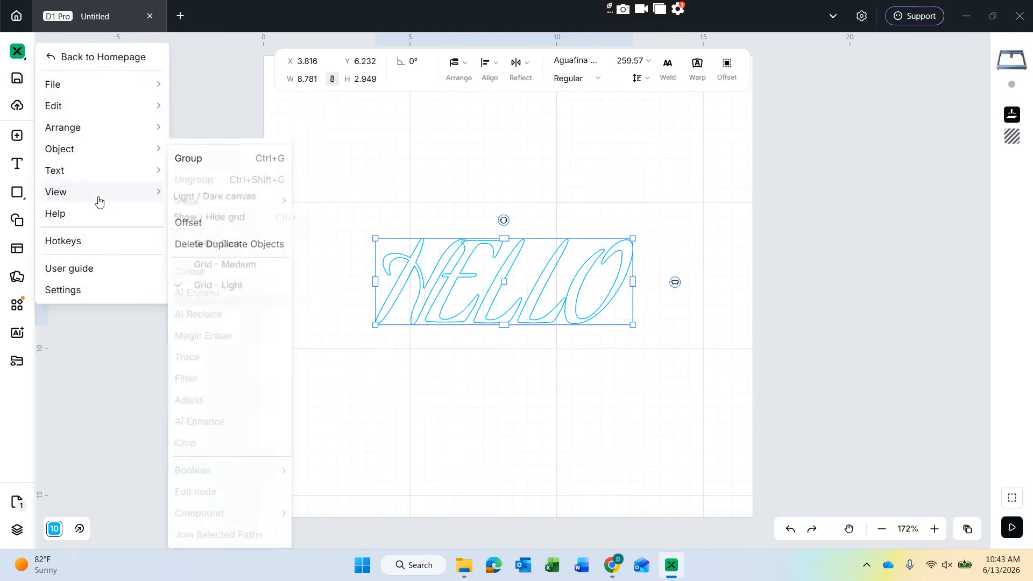
{"action": "left_click", "coordinate": [210, 262]}
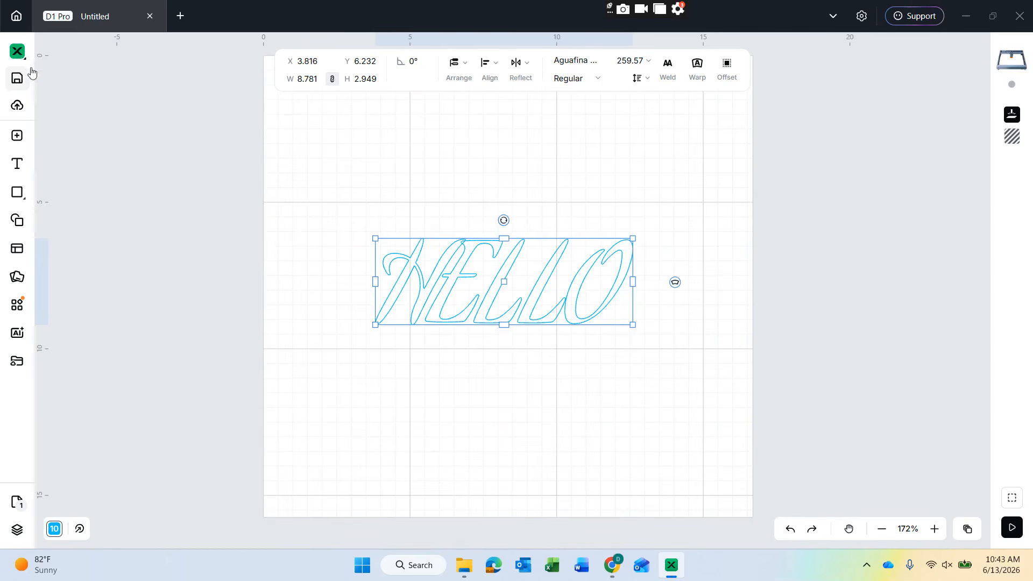
{"action": "left_click", "coordinate": [18, 51]}
{"action": "mouse_move", "coordinate": [111, 193]}
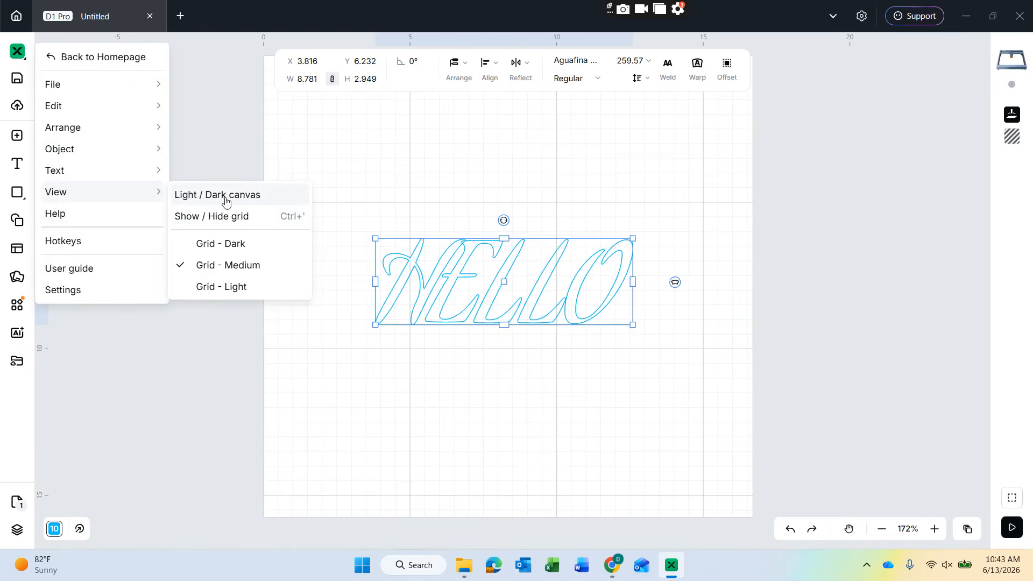
{"action": "left_click", "coordinate": [245, 226]}
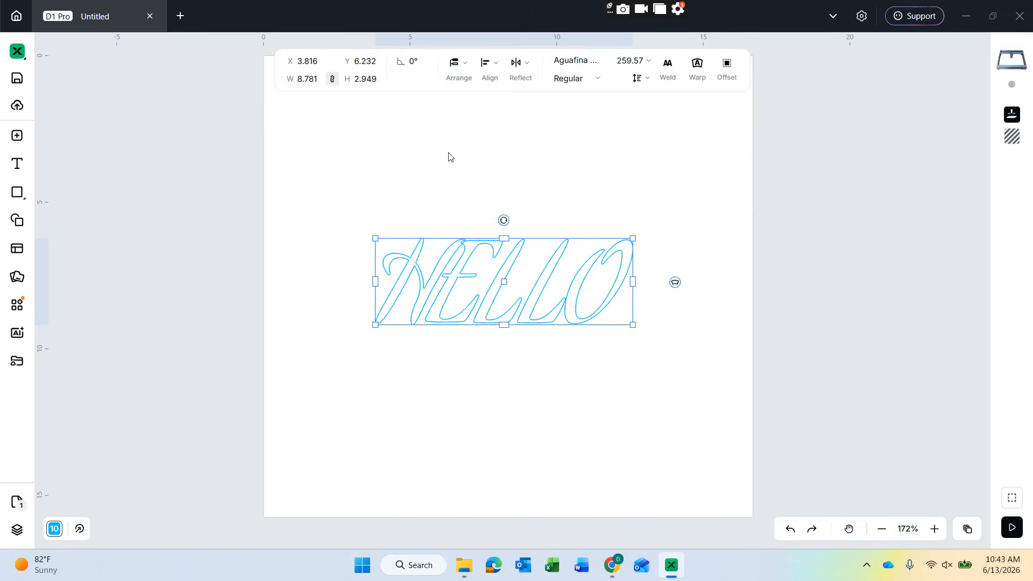
{"action": "left_click", "coordinate": [17, 51]}
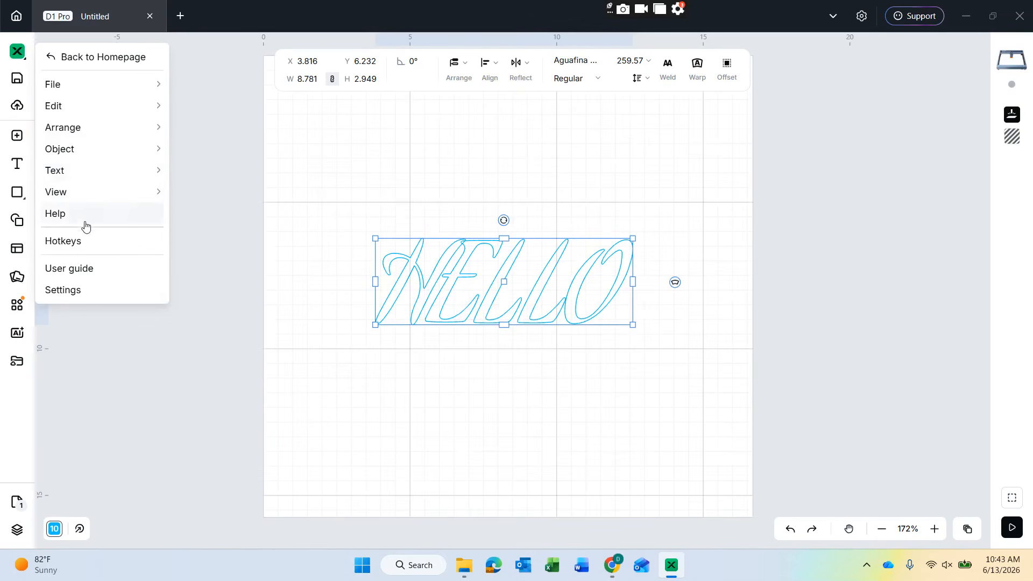
Open Help, and open the online hotkeys article to look through its Hot Keys List and settings instructions.
{"action": "left_click", "coordinate": [85, 225]}
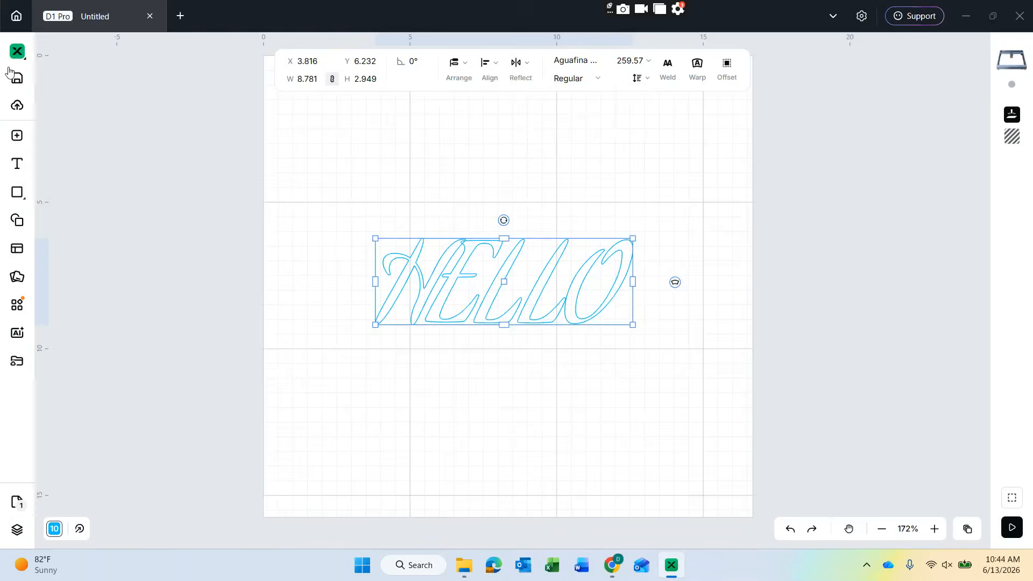
{"action": "left_click", "coordinate": [19, 60]}
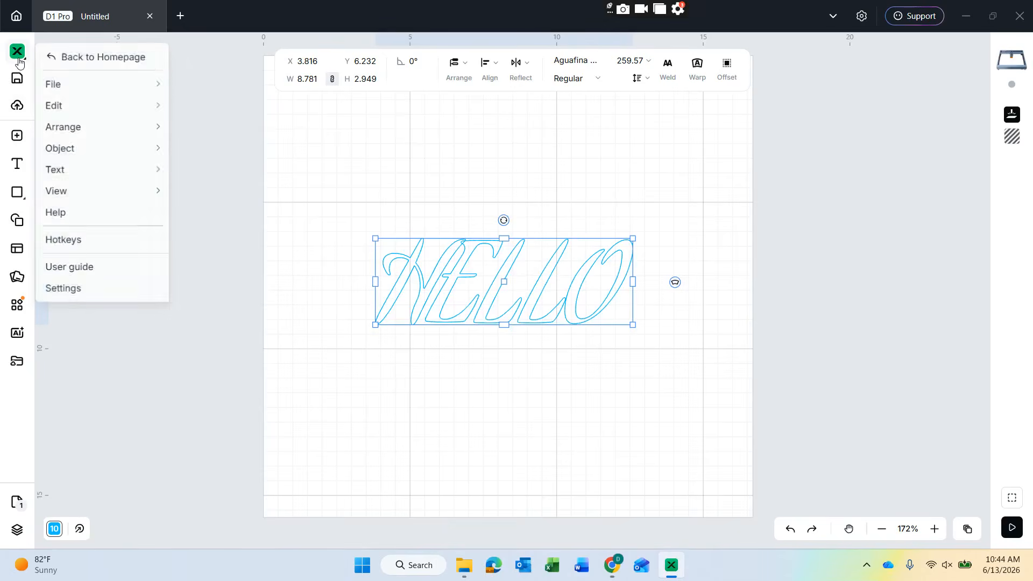
{"action": "left_click", "coordinate": [108, 188]}
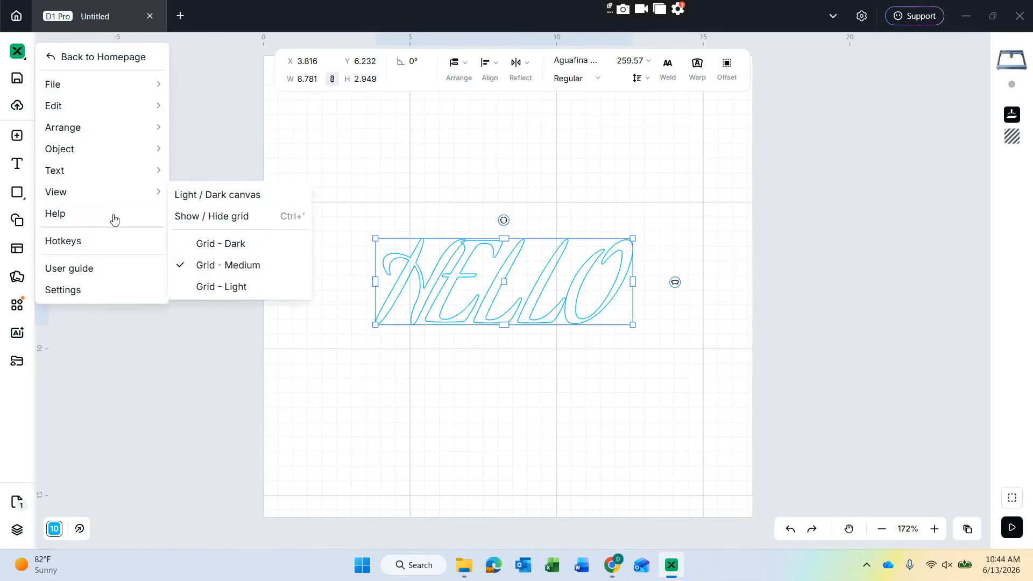
{"action": "left_click", "coordinate": [63, 241]}
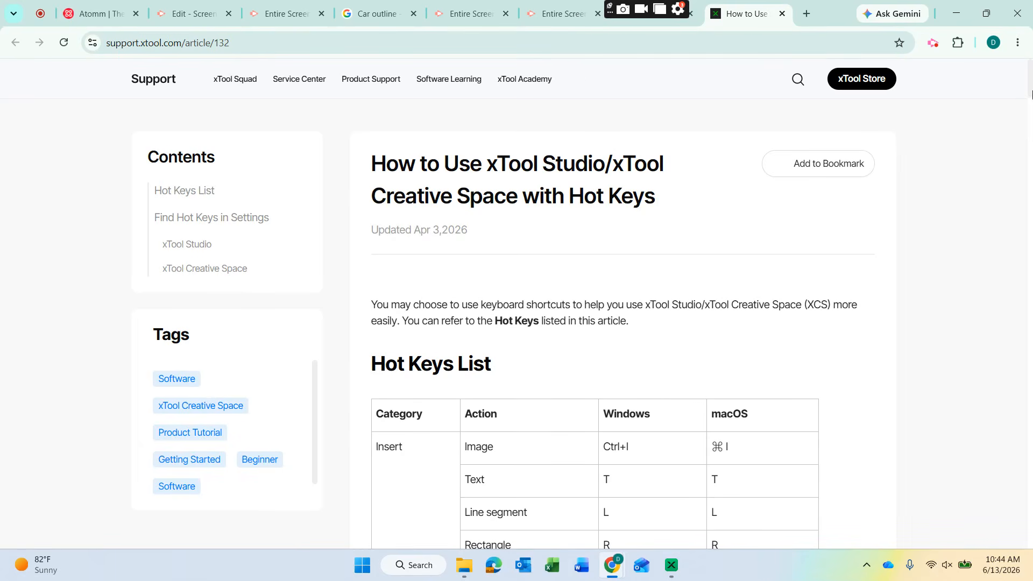
{"action": "scroll", "coordinate": [1030, 134], "scroll_direction": "down", "scroll_amount": 2}
{"action": "left_click_drag", "start_coordinate": [1031, 153], "coordinate": [1030, 398]}
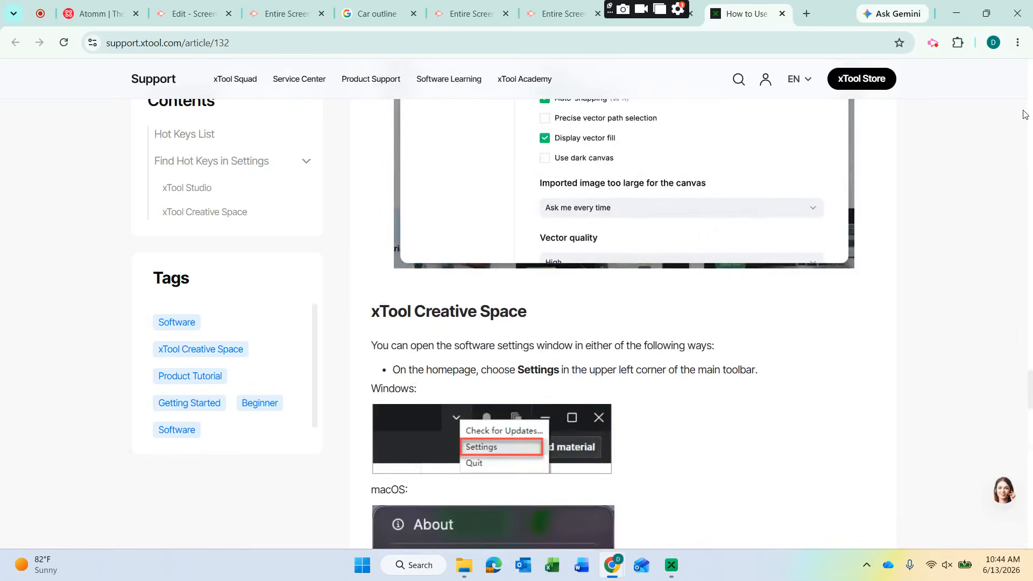
{"action": "left_click", "coordinate": [1028, 90]}
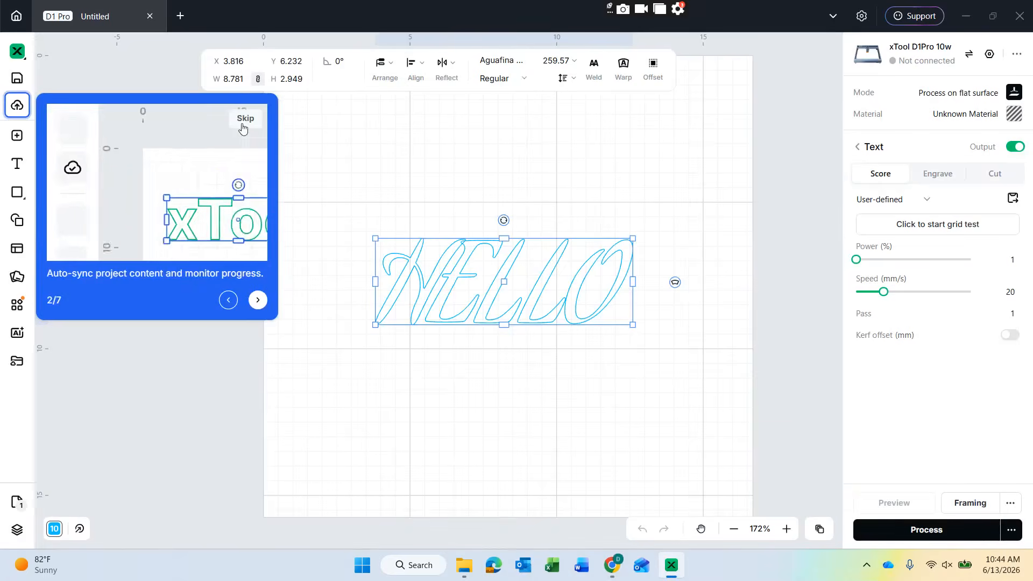
Restart the user guide, step through to the tip about importing templates from Atomm, and skip the rest.
{"action": "left_click", "coordinate": [244, 121]}
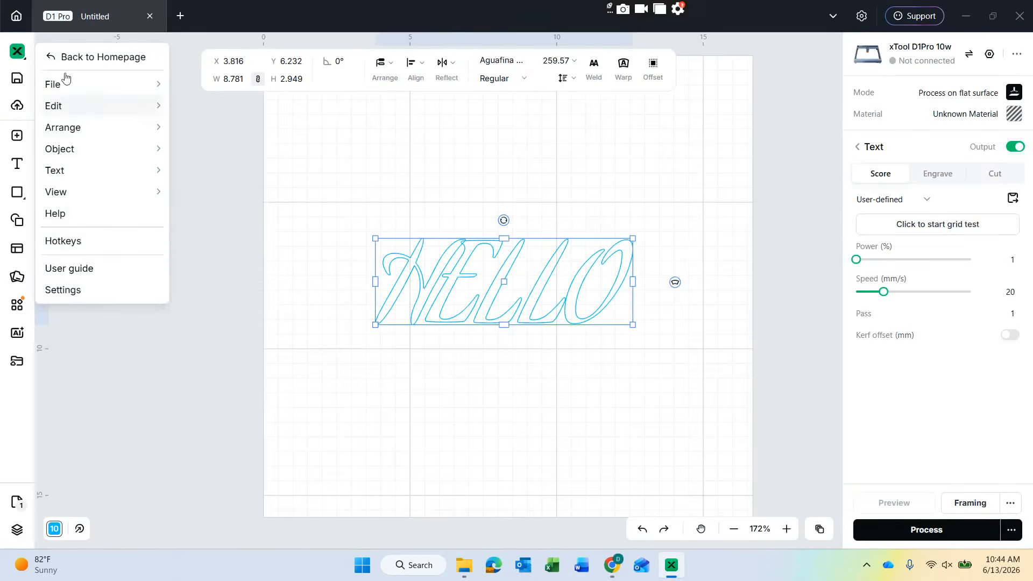
{"action": "left_click", "coordinate": [82, 272]}
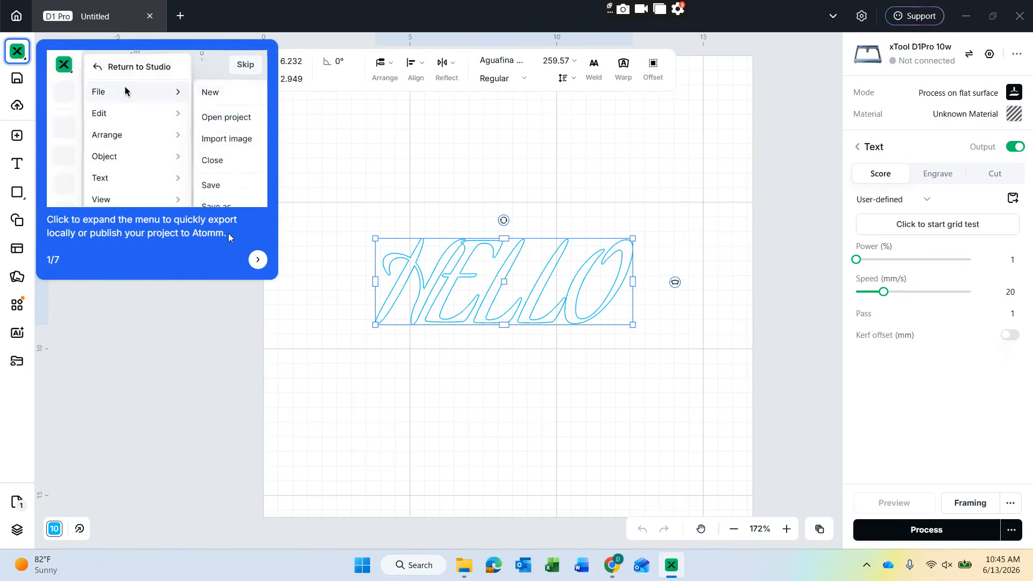
{"action": "left_click", "coordinate": [257, 262]}
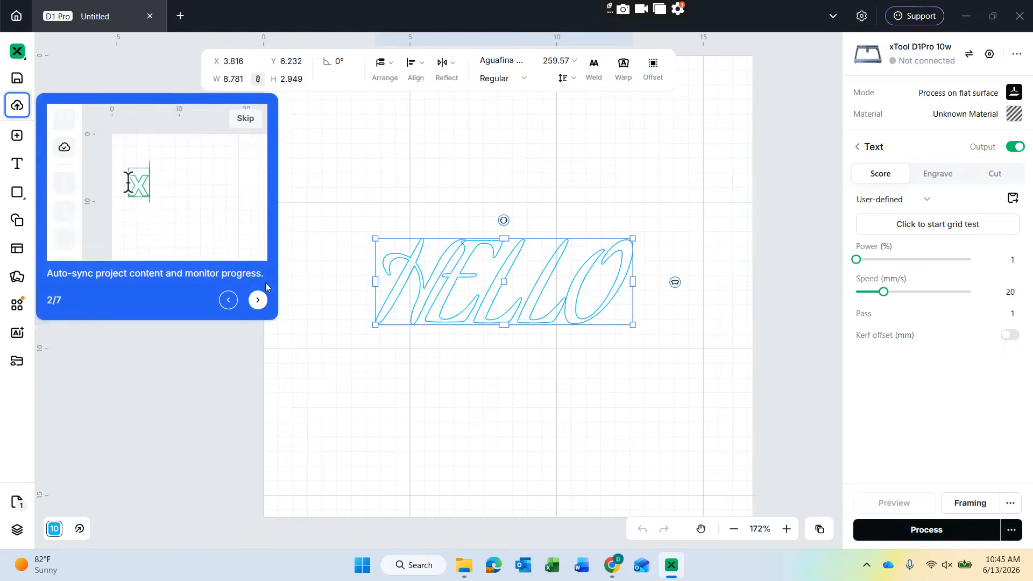
{"action": "left_click", "coordinate": [261, 303]}
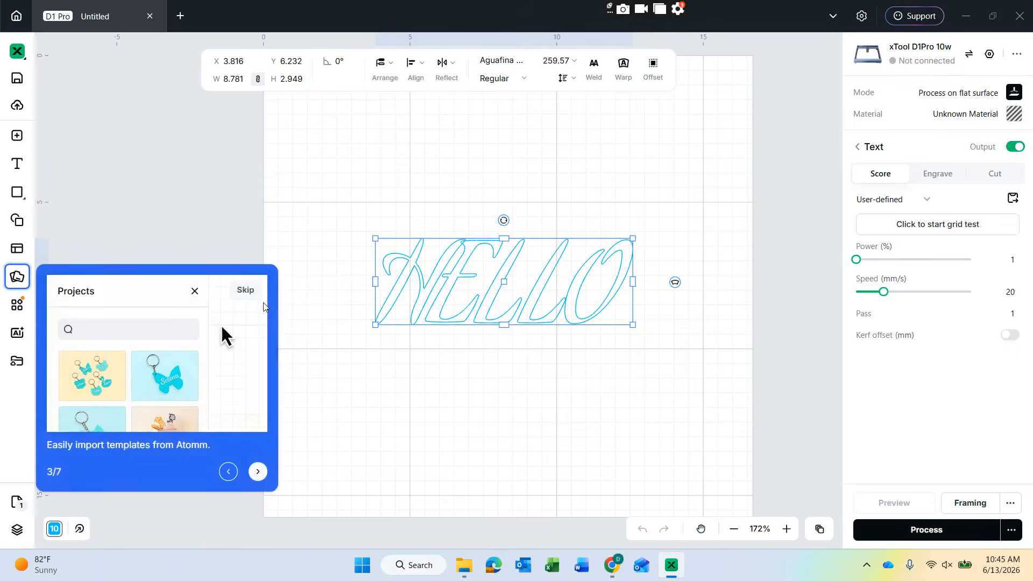
{"action": "left_click", "coordinate": [248, 294]}
Open the software settings and review the General, Editor, Device and About xTool Studio sections.
{"action": "left_click", "coordinate": [20, 51]}
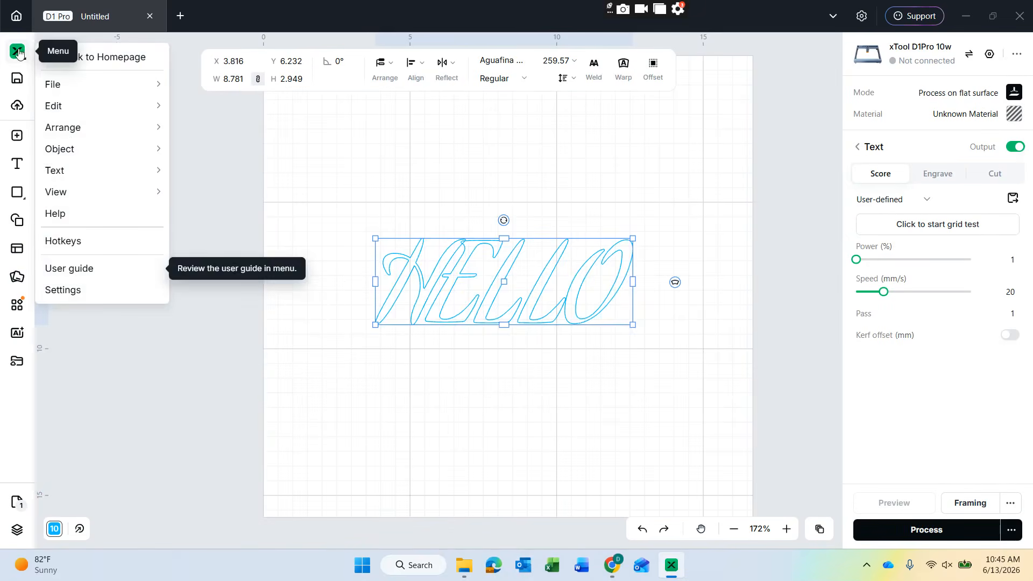
{"action": "left_click", "coordinate": [60, 298]}
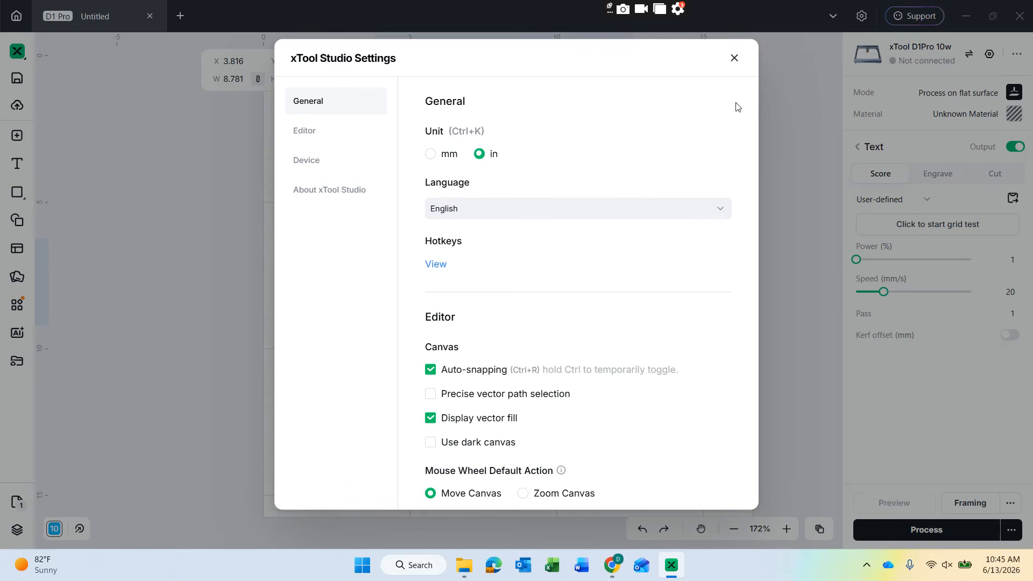
{"action": "left_click", "coordinate": [351, 135]}
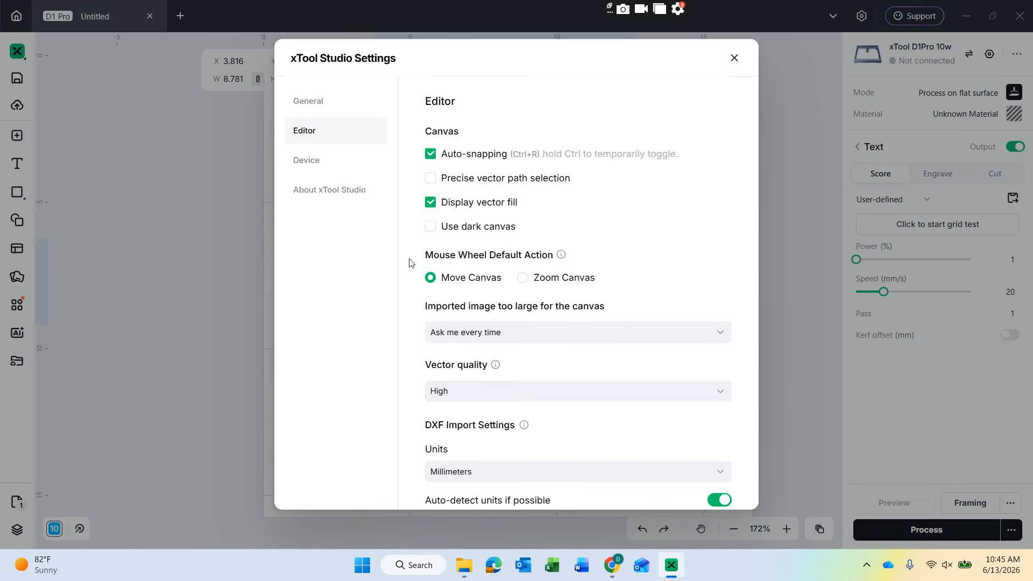
{"action": "left_click", "coordinate": [339, 167]}
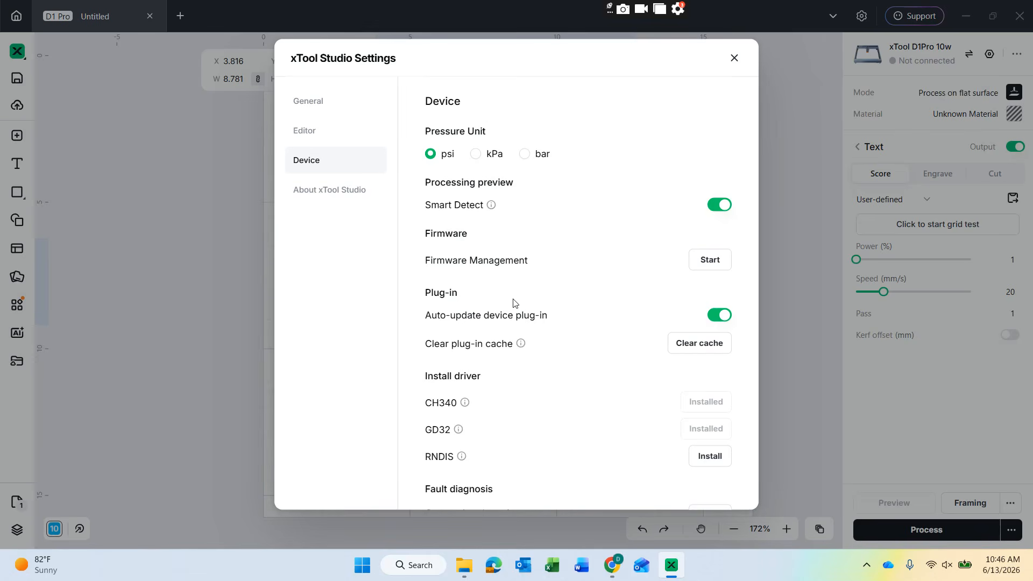
{"action": "left_click", "coordinate": [333, 191]}
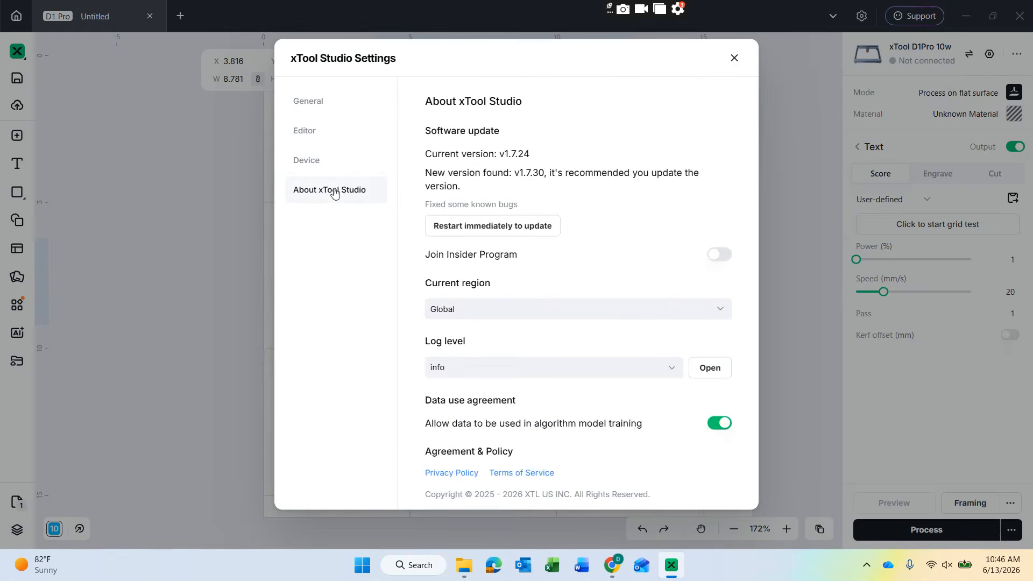